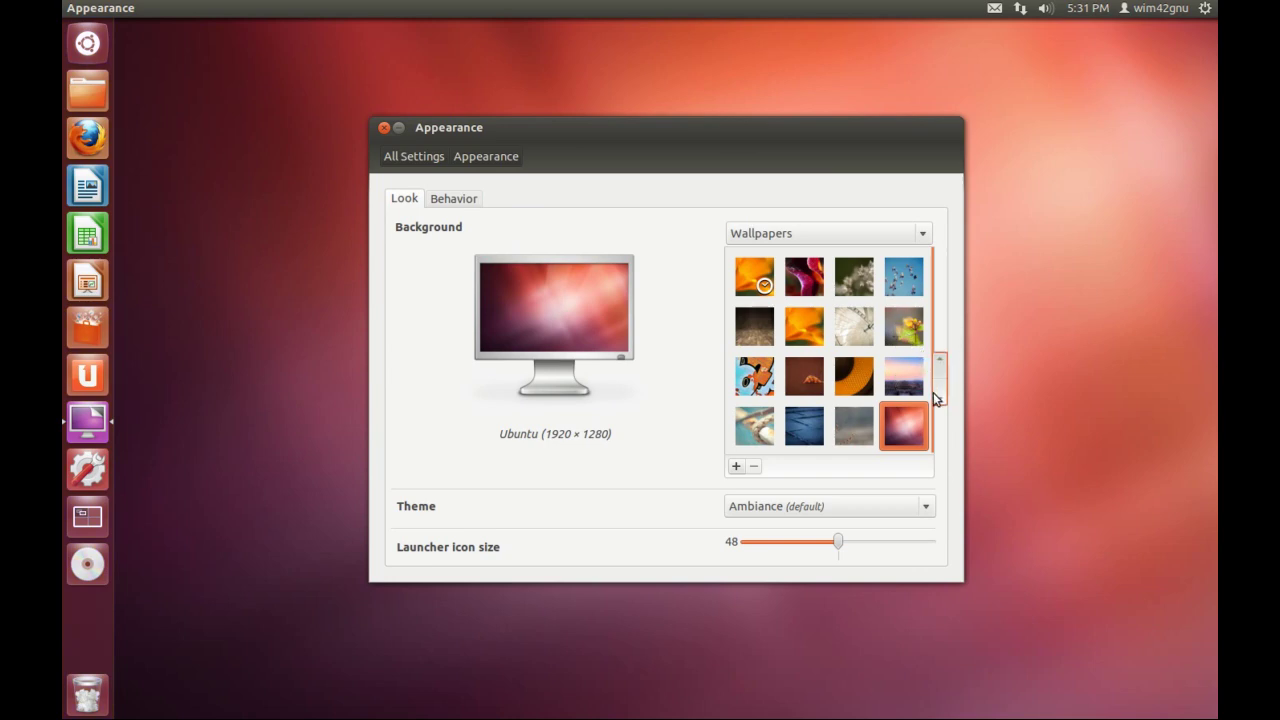
Try the Precise Pangolin wallpaper as the desktop background, and switch back to the Ubuntu wallpaper.
mouse_move(944, 382)
mouse_down()
mouse_move(946, 450)
mouse_move(944, 405)
mouse_up()
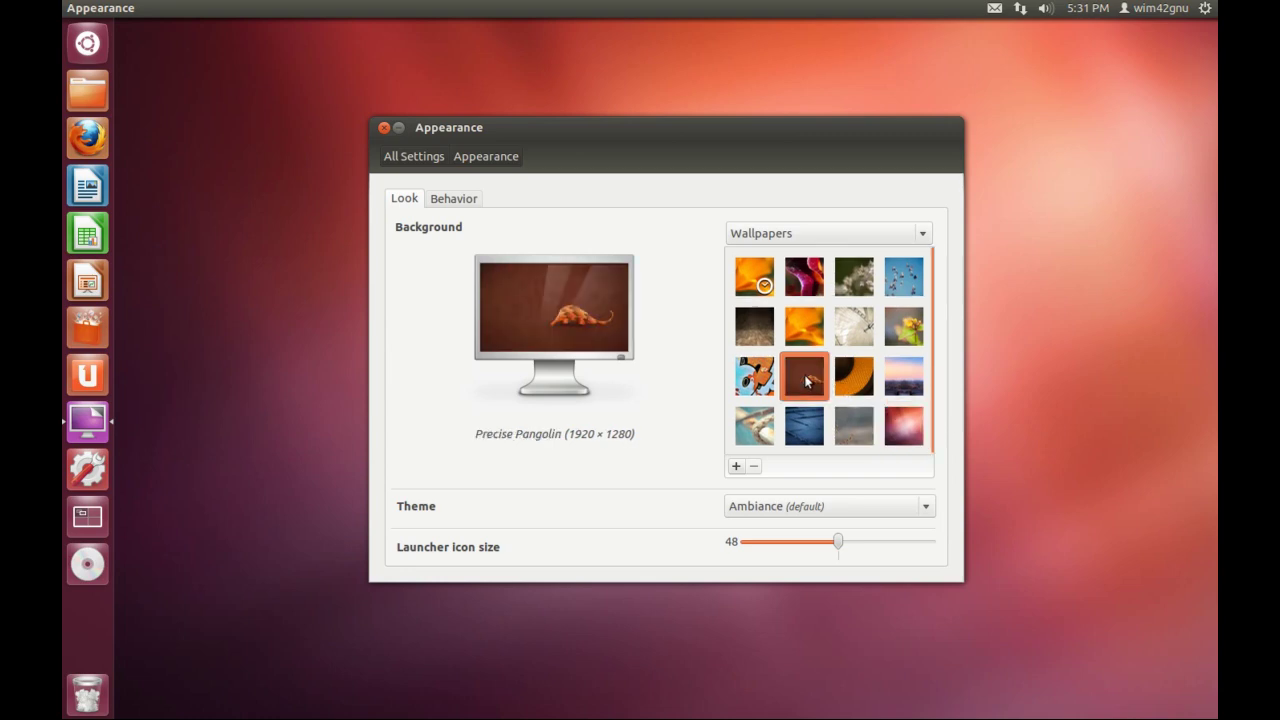
click(805, 379)
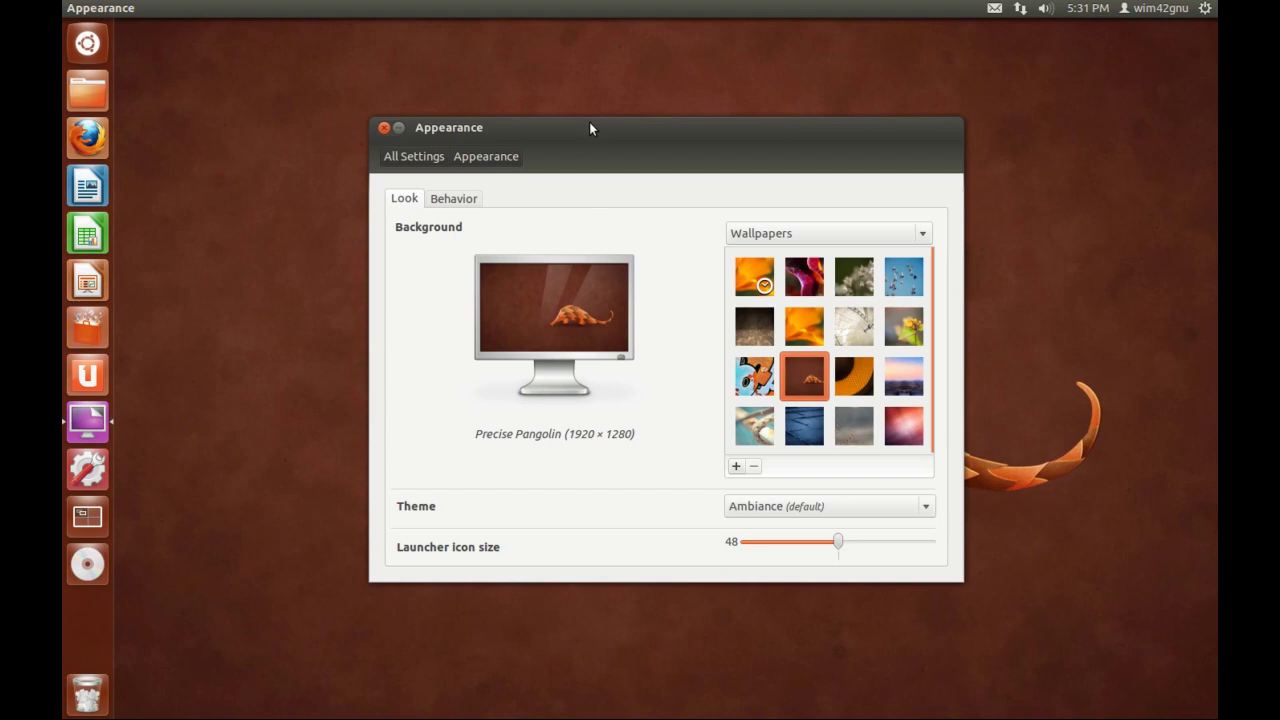
mouse_move(589, 128)
mouse_down()
mouse_move(840, 334)
mouse_move(871, 518)
mouse_move(857, 526)
mouse_move(653, 247)
mouse_move(592, 118)
mouse_up()
click(911, 425)
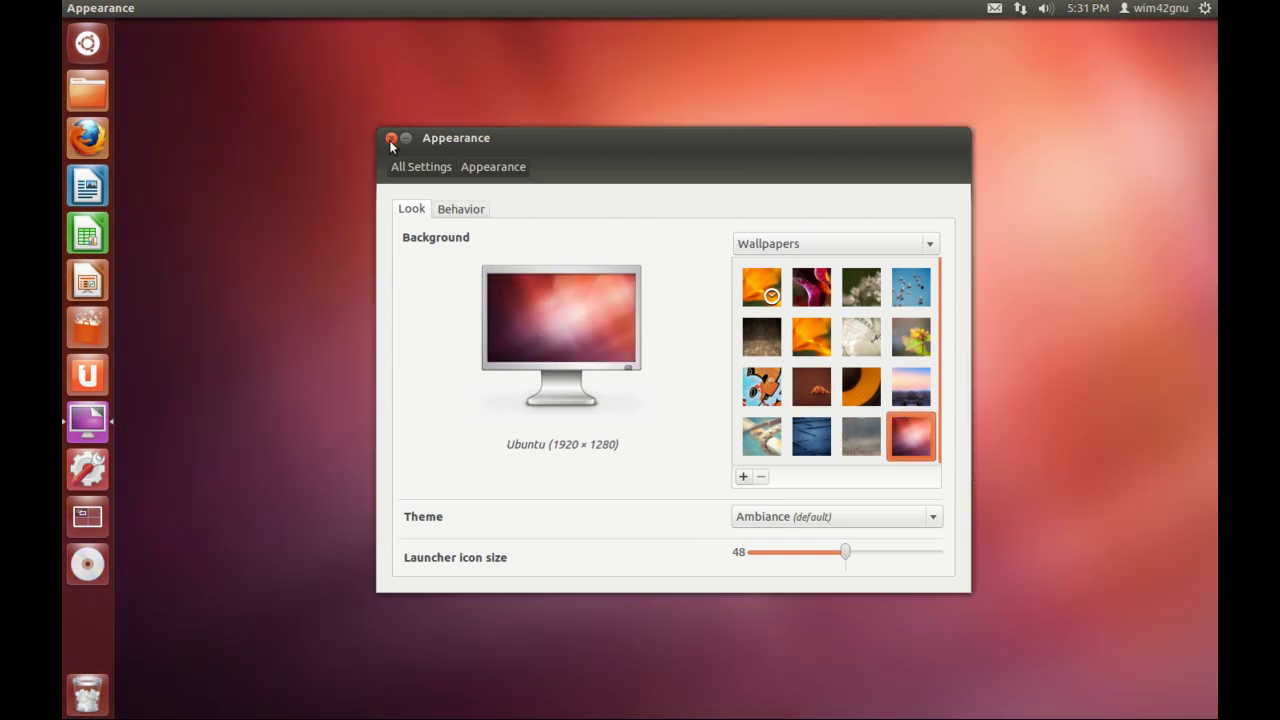
Review the Privacy settings for recent items, files, applications and diagnostics, and return to the settings overview.
click(400, 166)
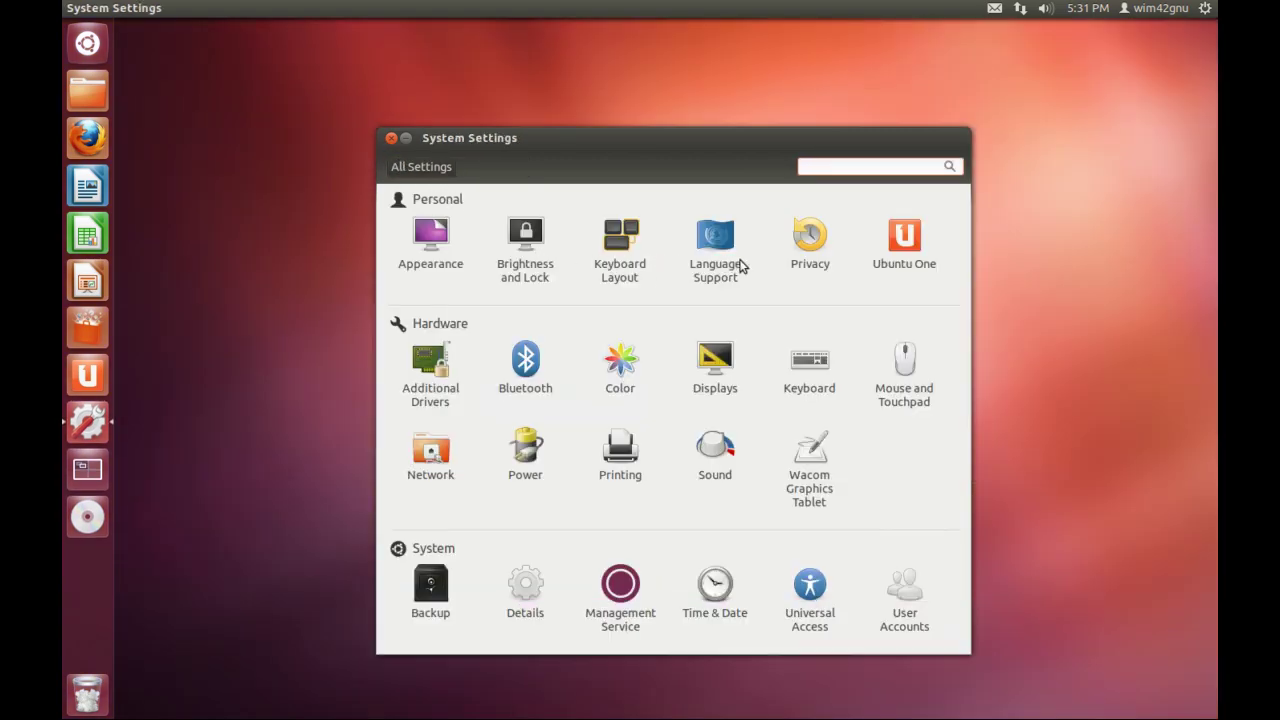
click(808, 248)
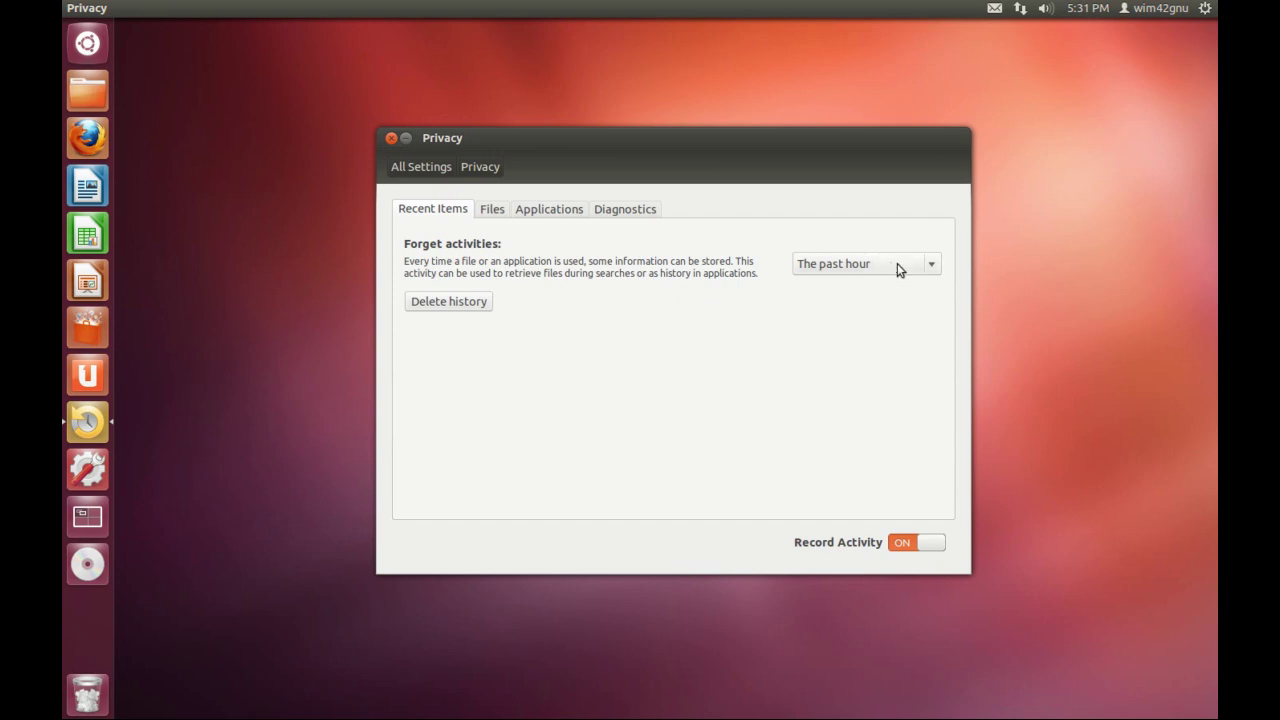
click(903, 264)
click(903, 264)
click(491, 210)
click(527, 212)
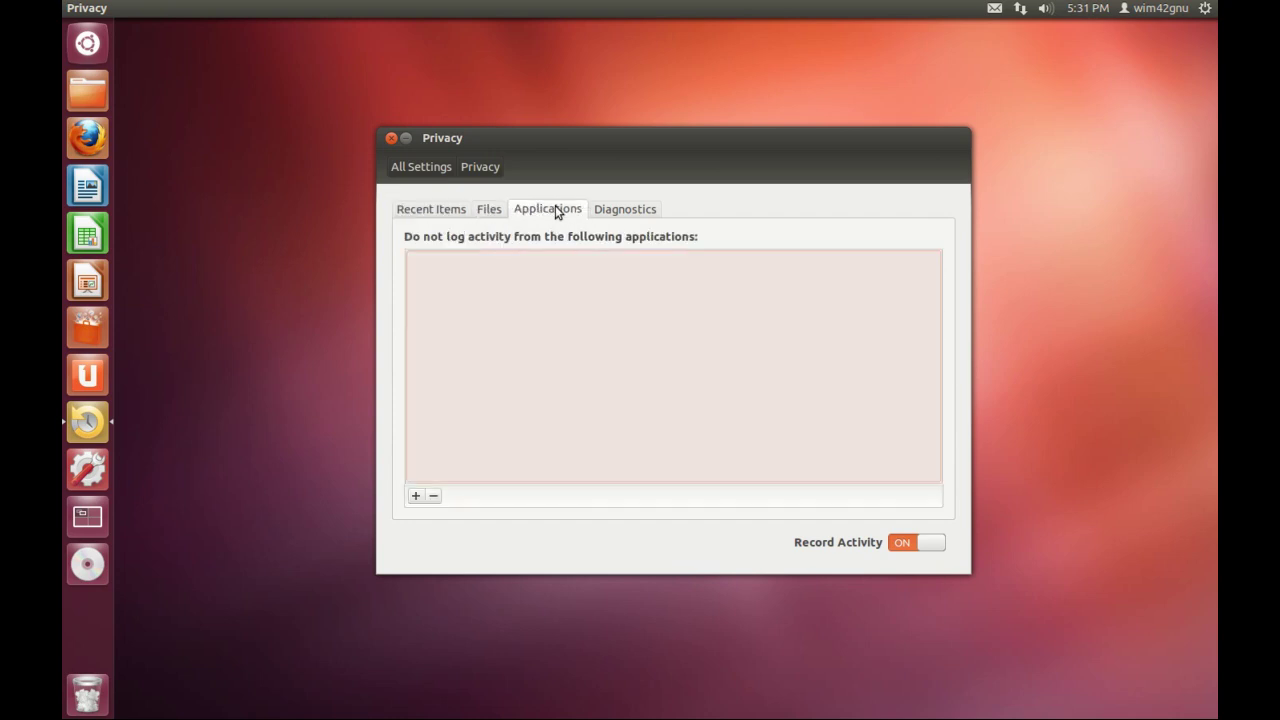
click(628, 210)
click(420, 167)
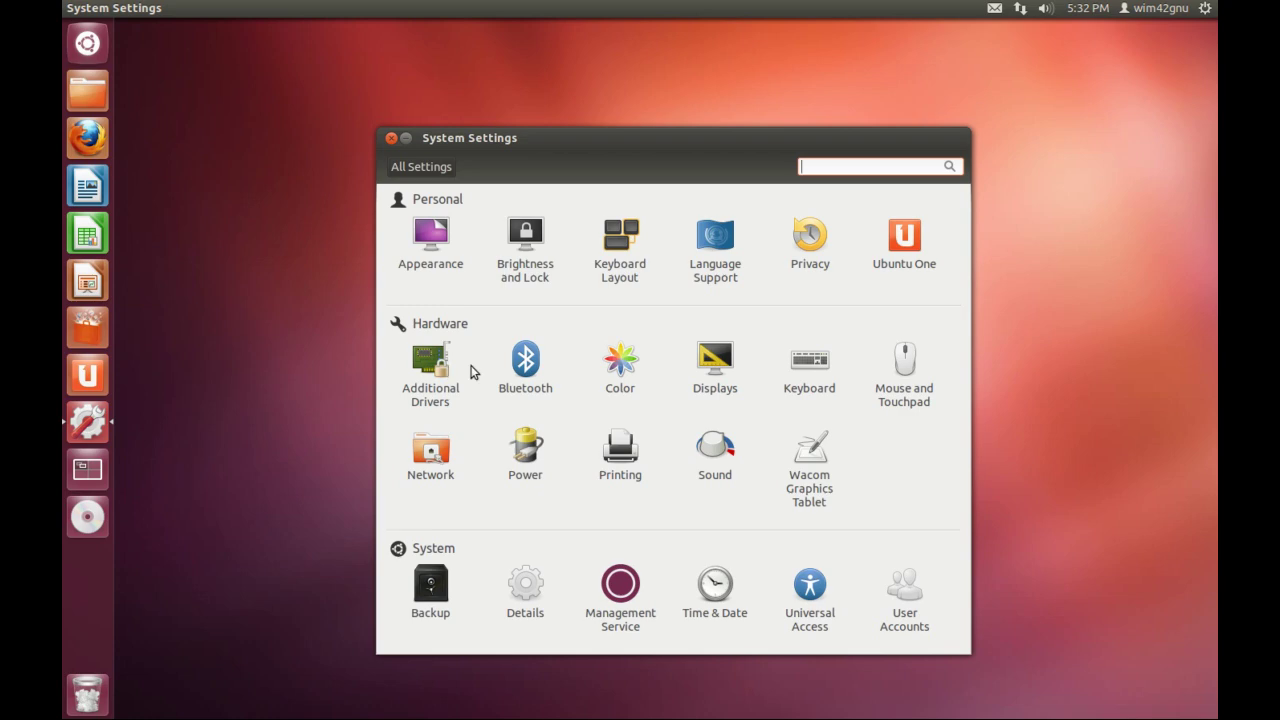
Review the Displays settings and the output, input, sound effects and applications pages of the Sound settings.
click(720, 368)
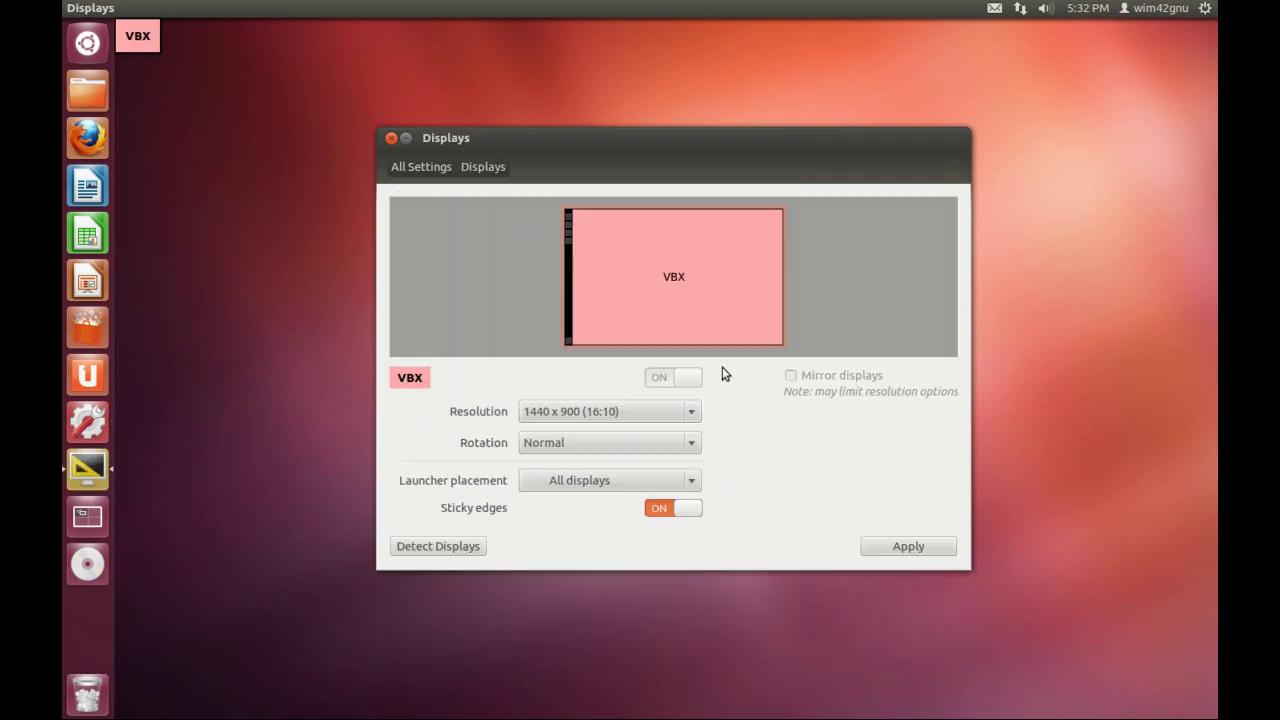
click(421, 167)
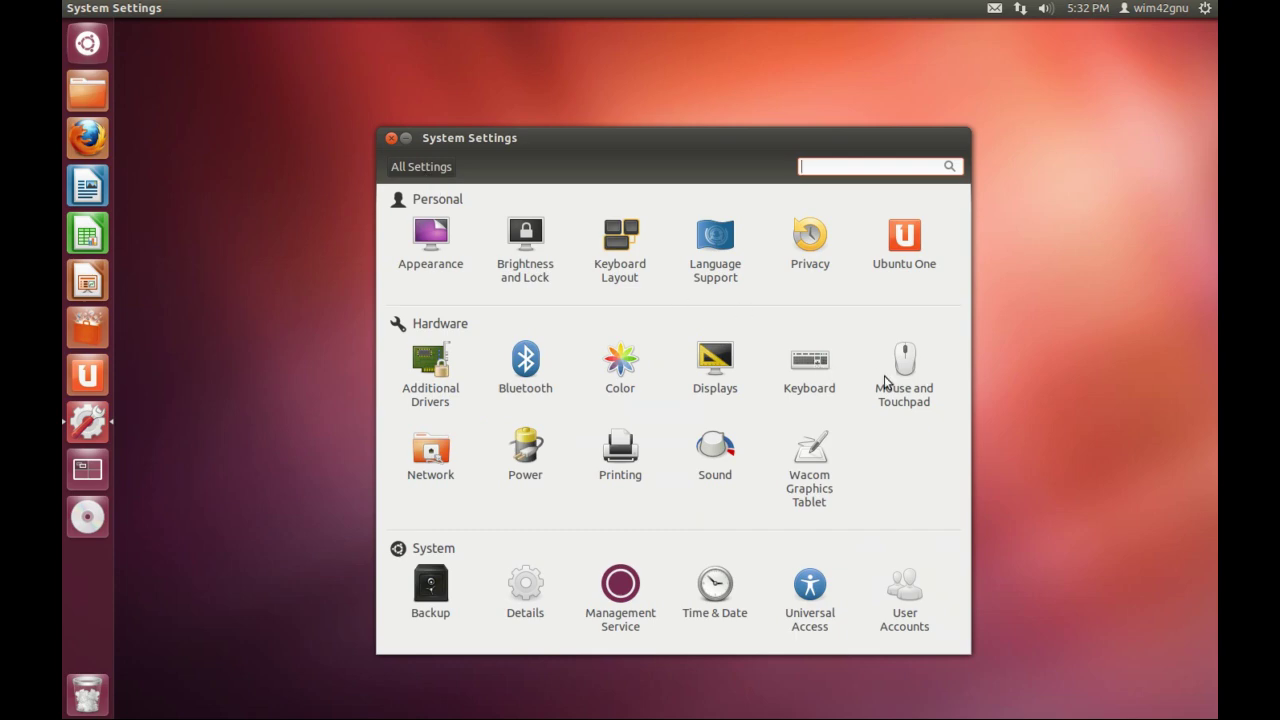
click(716, 453)
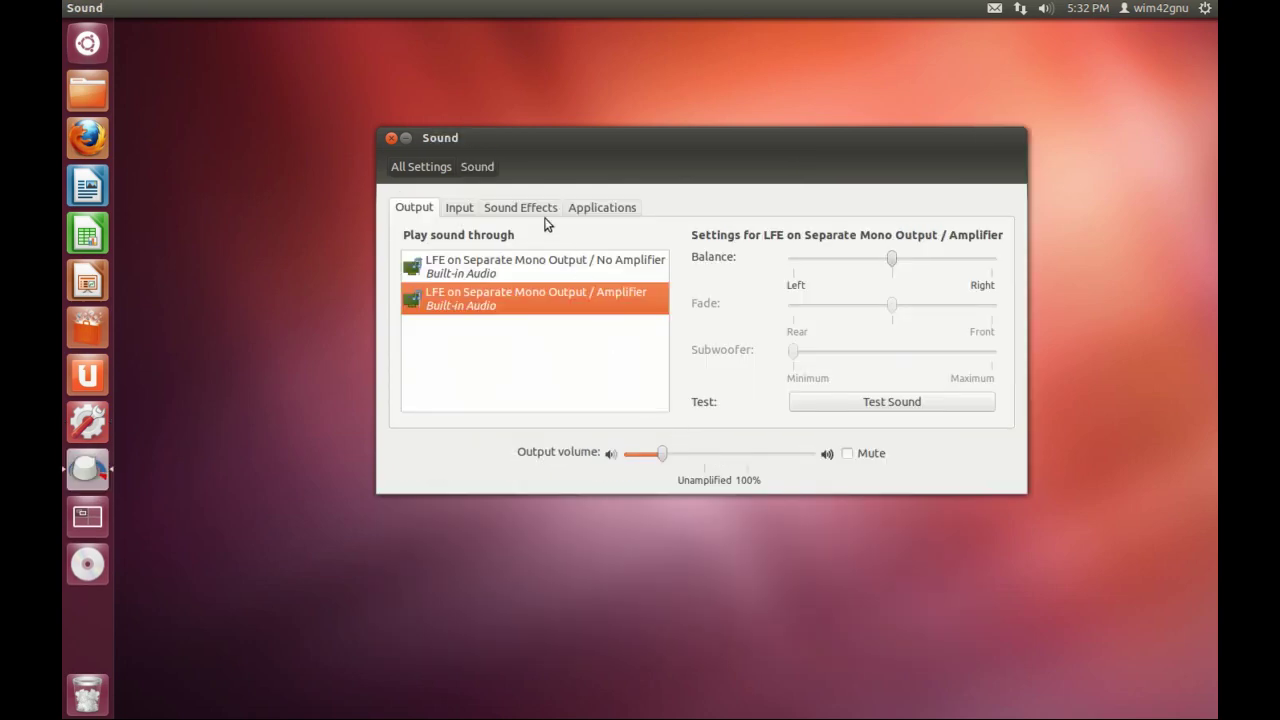
click(468, 208)
click(510, 208)
click(573, 210)
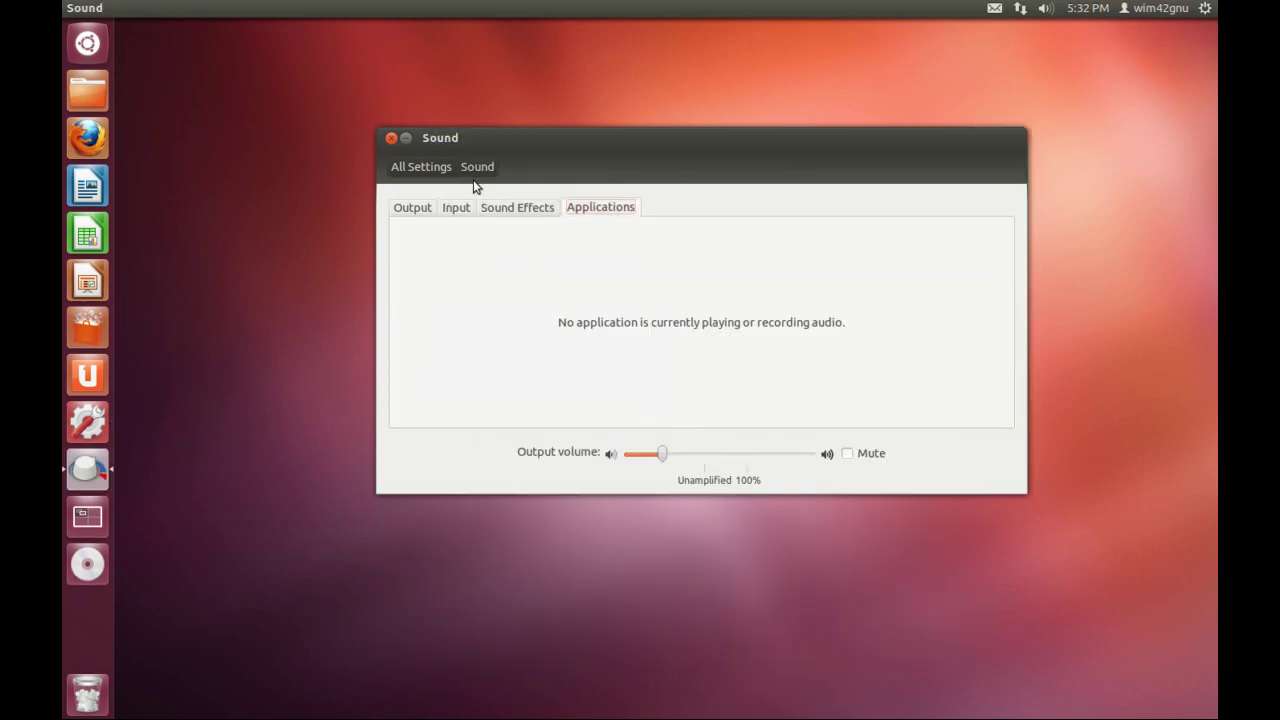
click(415, 167)
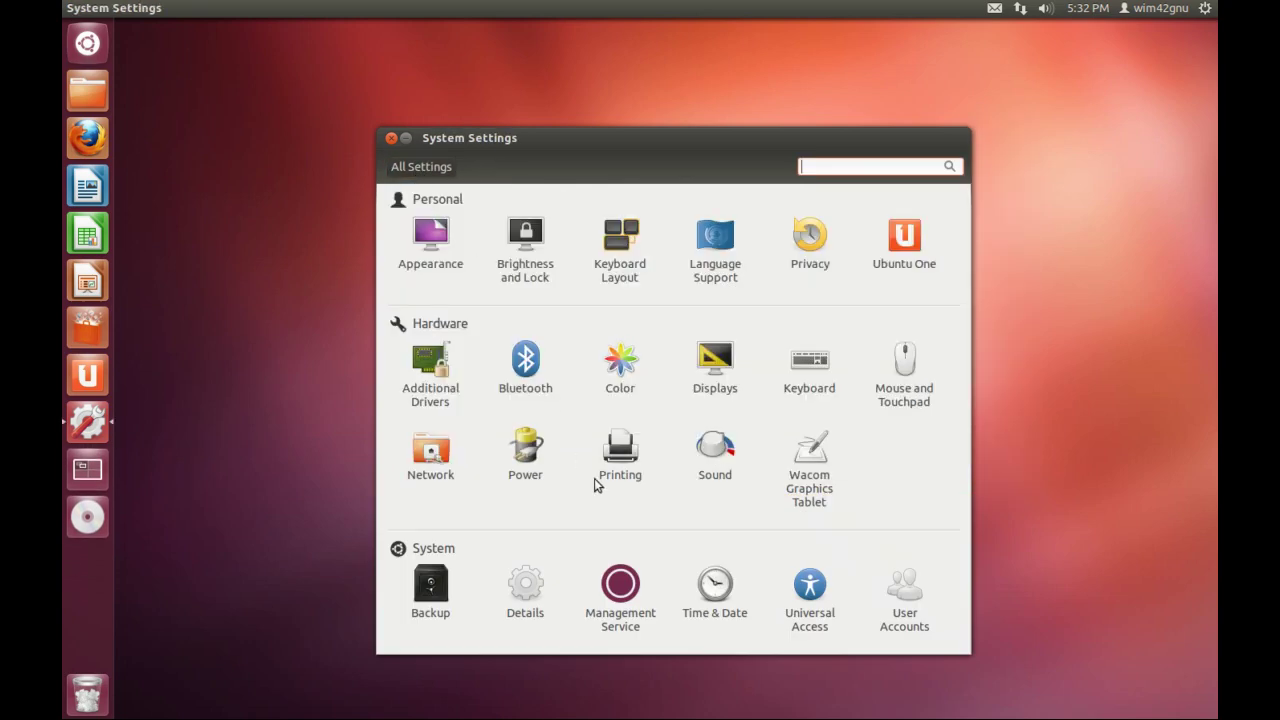
Look at the Backup tool's start page and the system overview in Details.
click(418, 590)
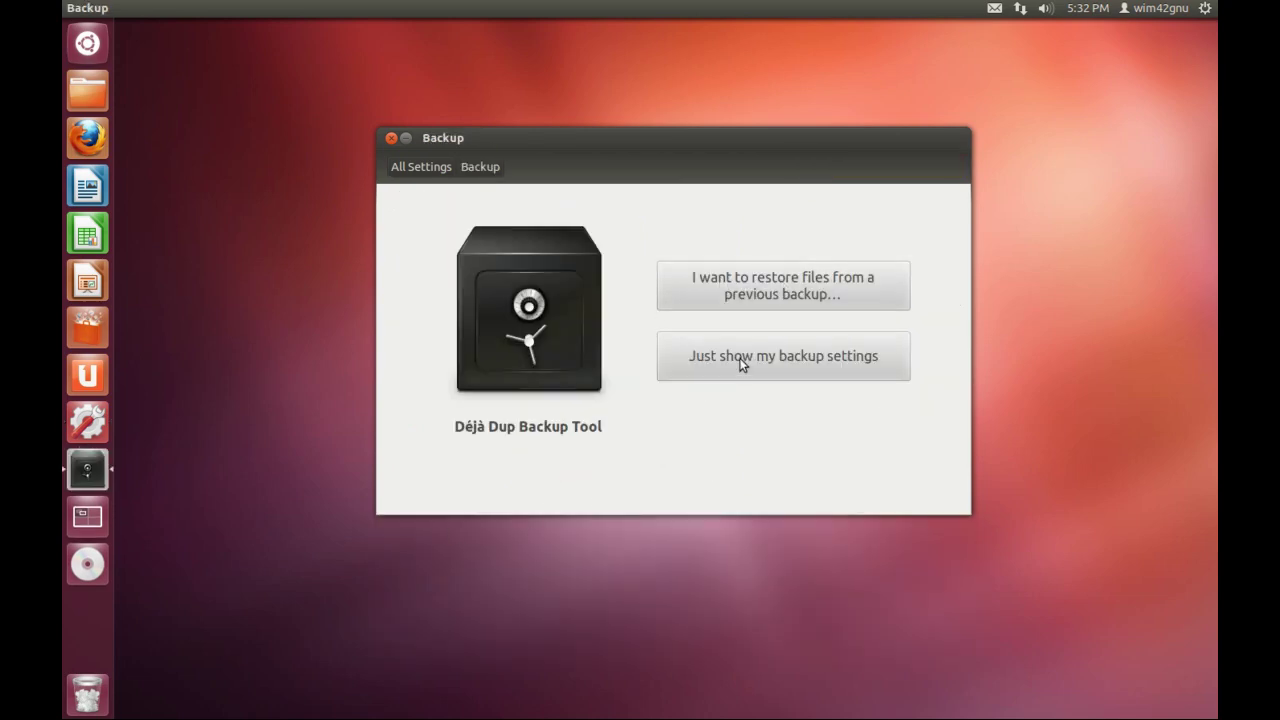
click(409, 166)
click(516, 585)
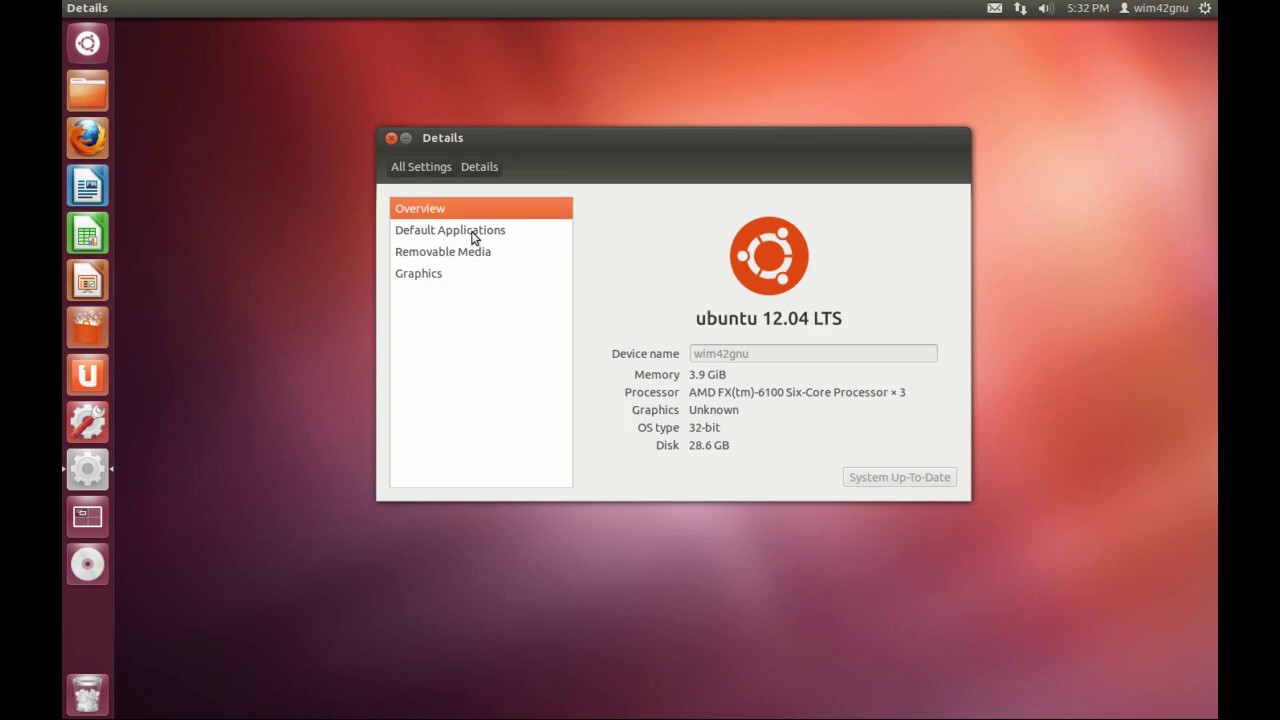
Examine the available default applications for web, mail, calendar, music, video and photos without changing them.
click(474, 236)
click(838, 228)
click(856, 263)
click(855, 263)
click(856, 300)
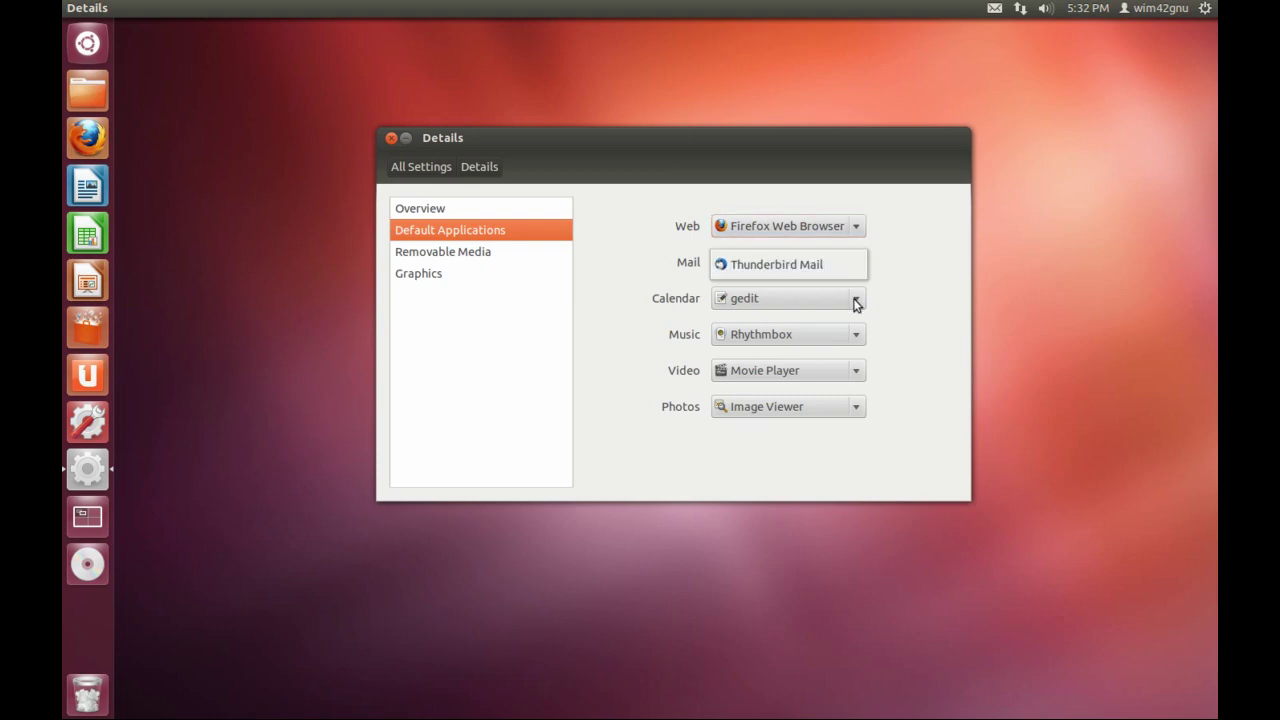
click(856, 300)
click(855, 336)
click(855, 336)
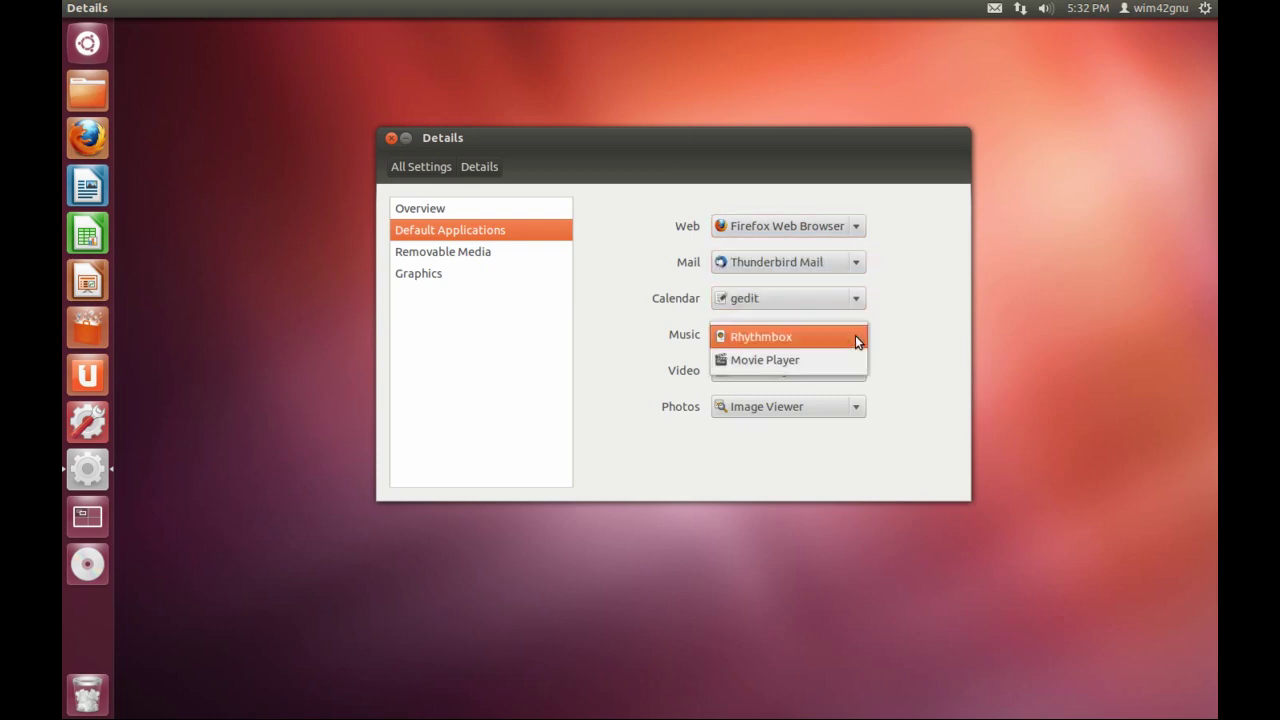
click(855, 336)
click(855, 372)
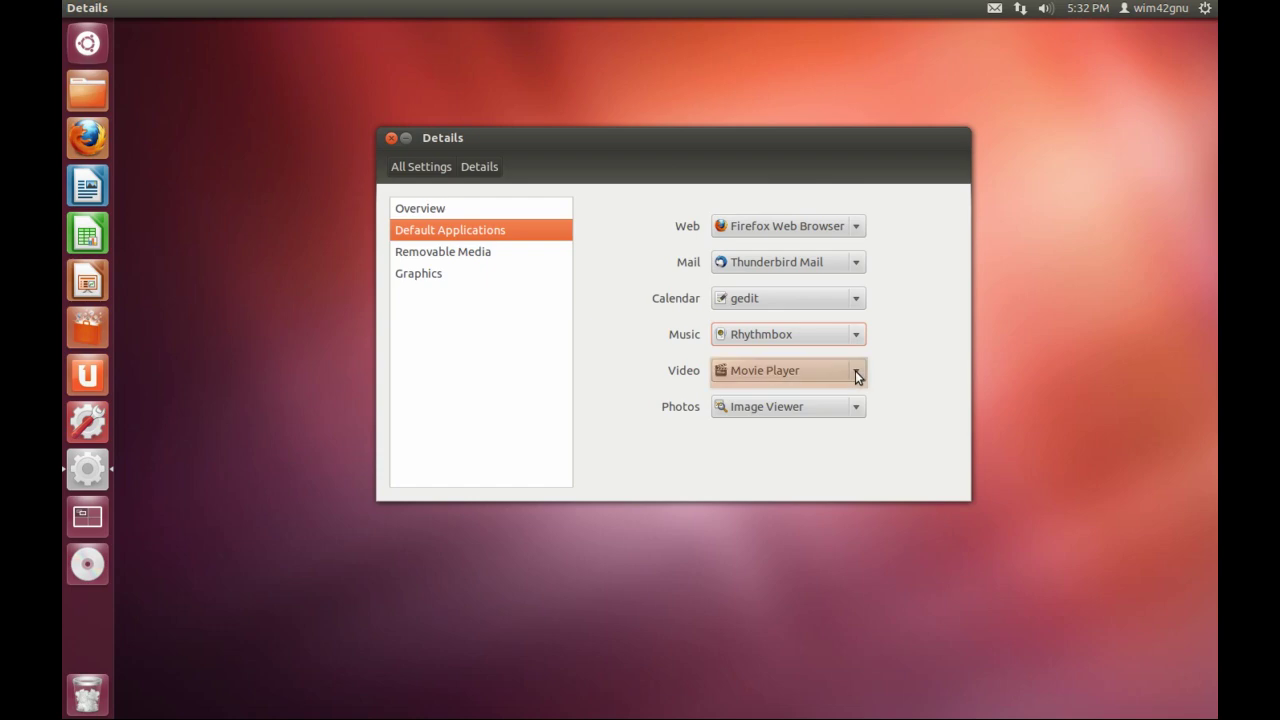
click(856, 408)
click(855, 408)
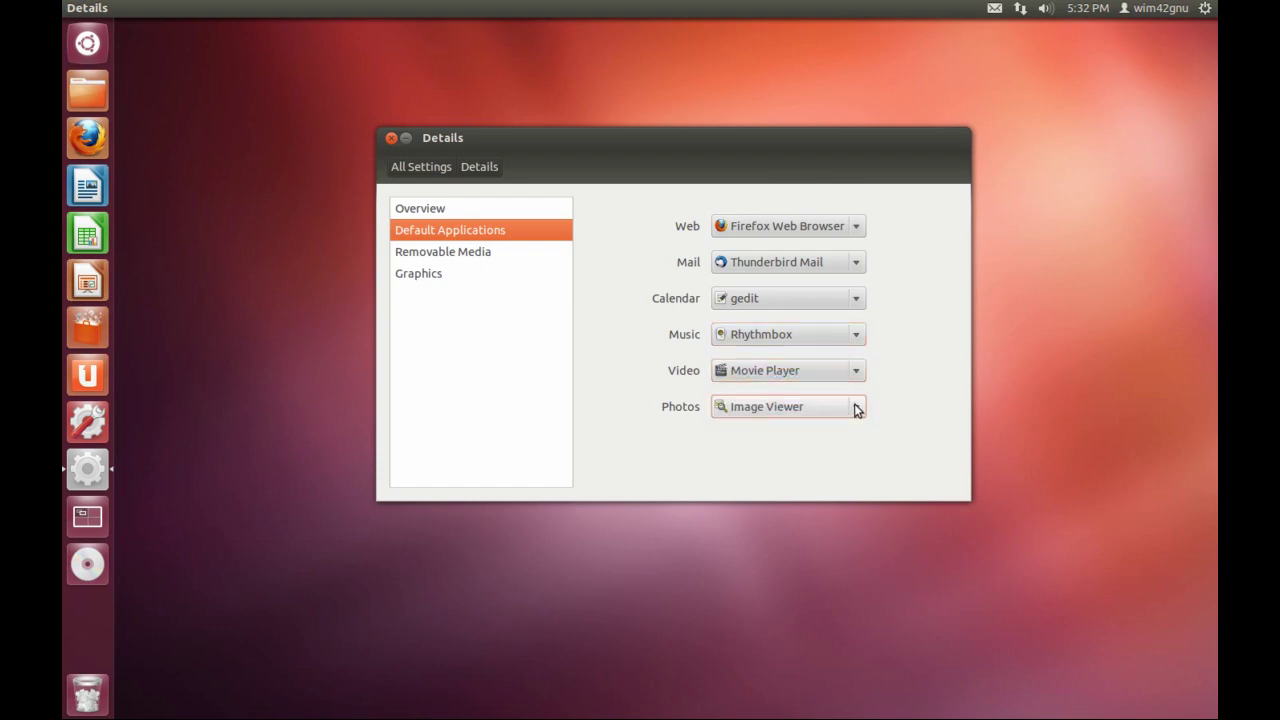
Examine the Removable Media and Graphics pages in Details, and return to the settings overview.
click(480, 260)
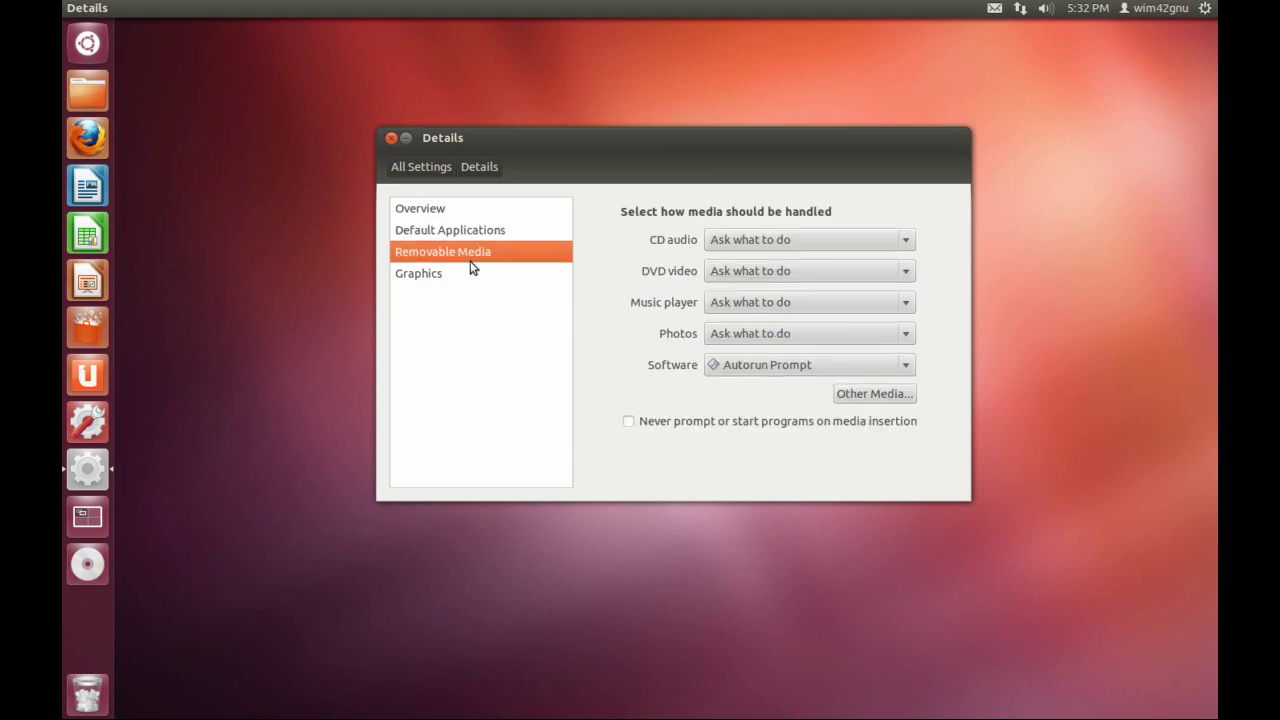
click(463, 272)
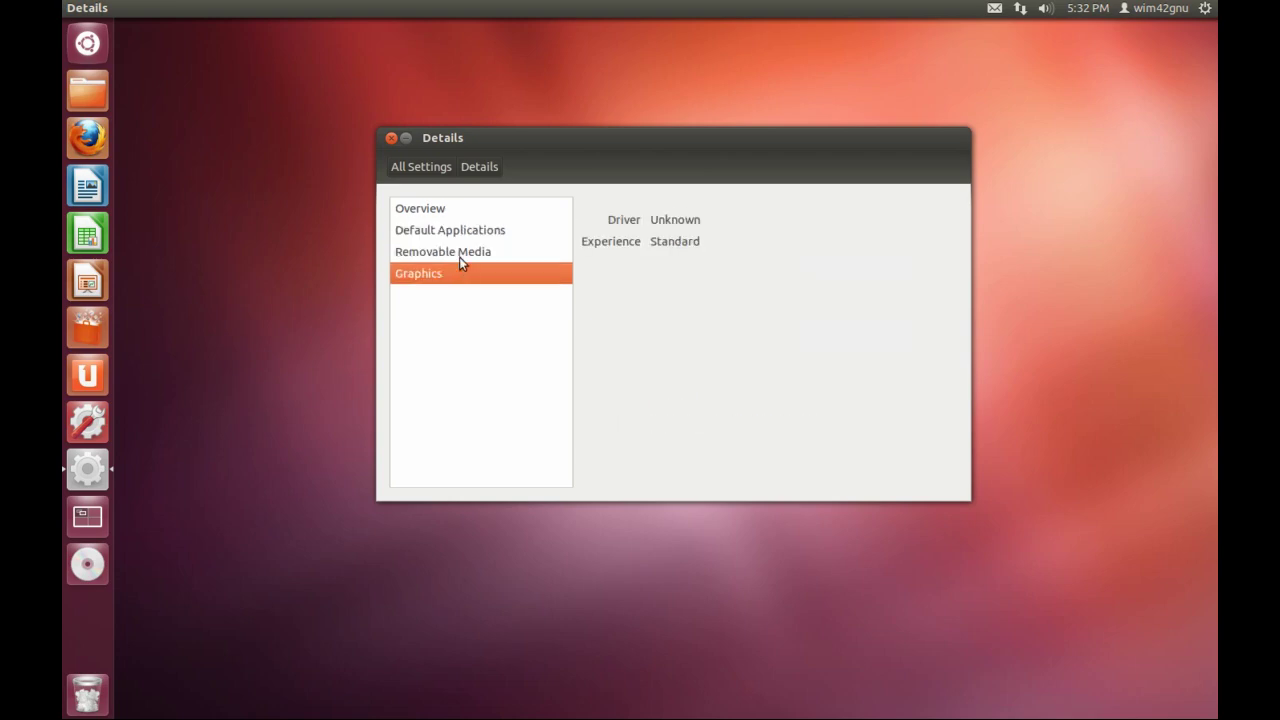
click(437, 168)
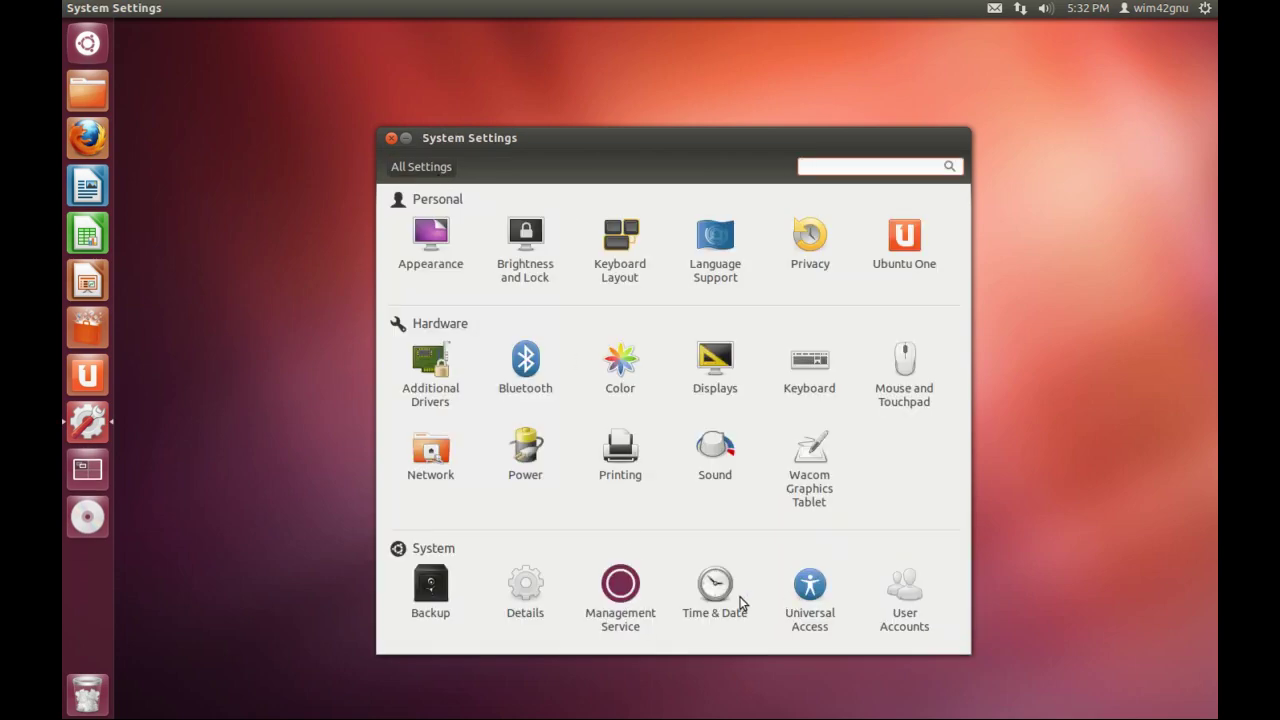
Look at the User Accounts settings, and close System Settings.
click(889, 596)
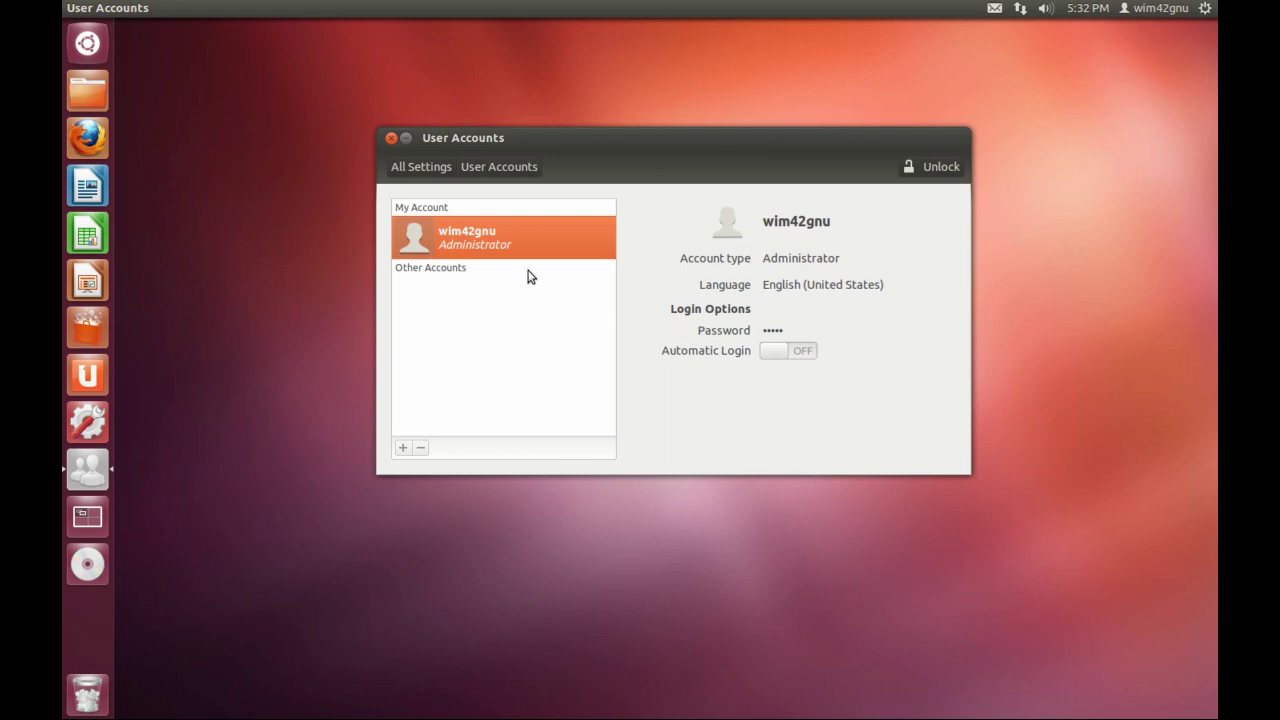
click(410, 170)
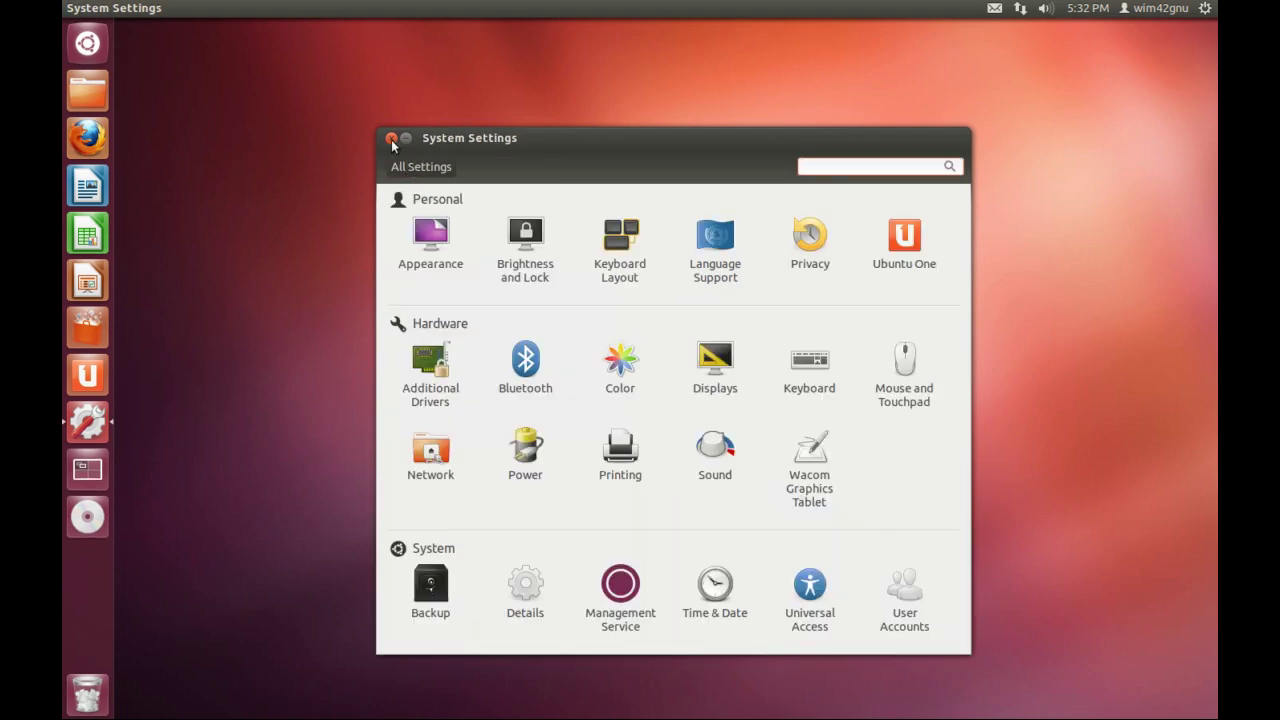
click(391, 139)
Open the Update Manager from the session options to view it, and close it.
click(1207, 8)
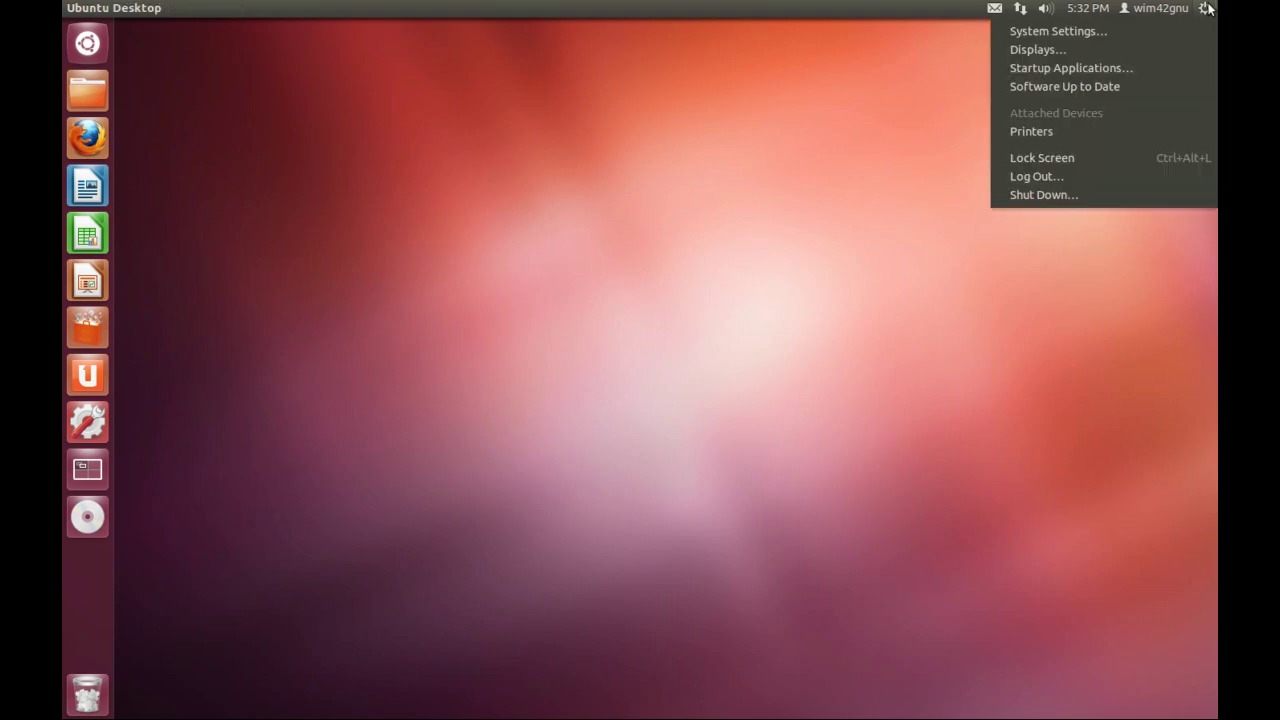
click(1135, 89)
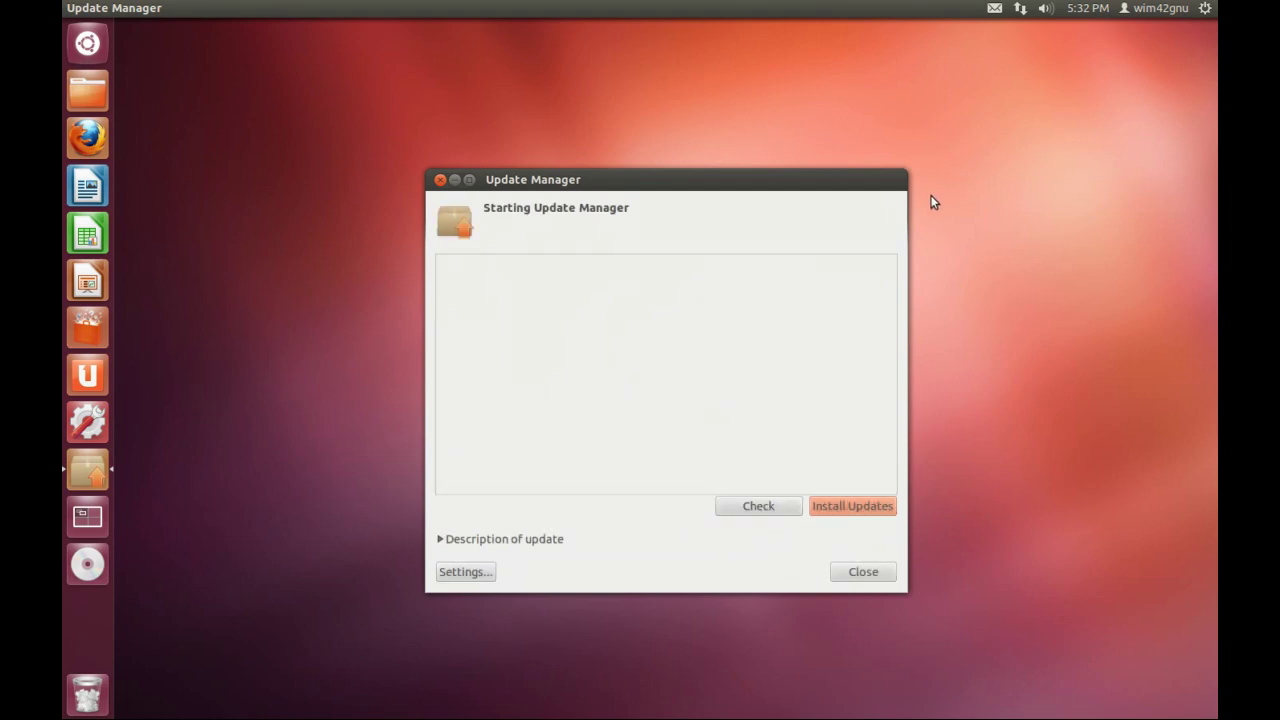
click(860, 570)
View the attached printers' configuration window, and close it.
click(1215, 12)
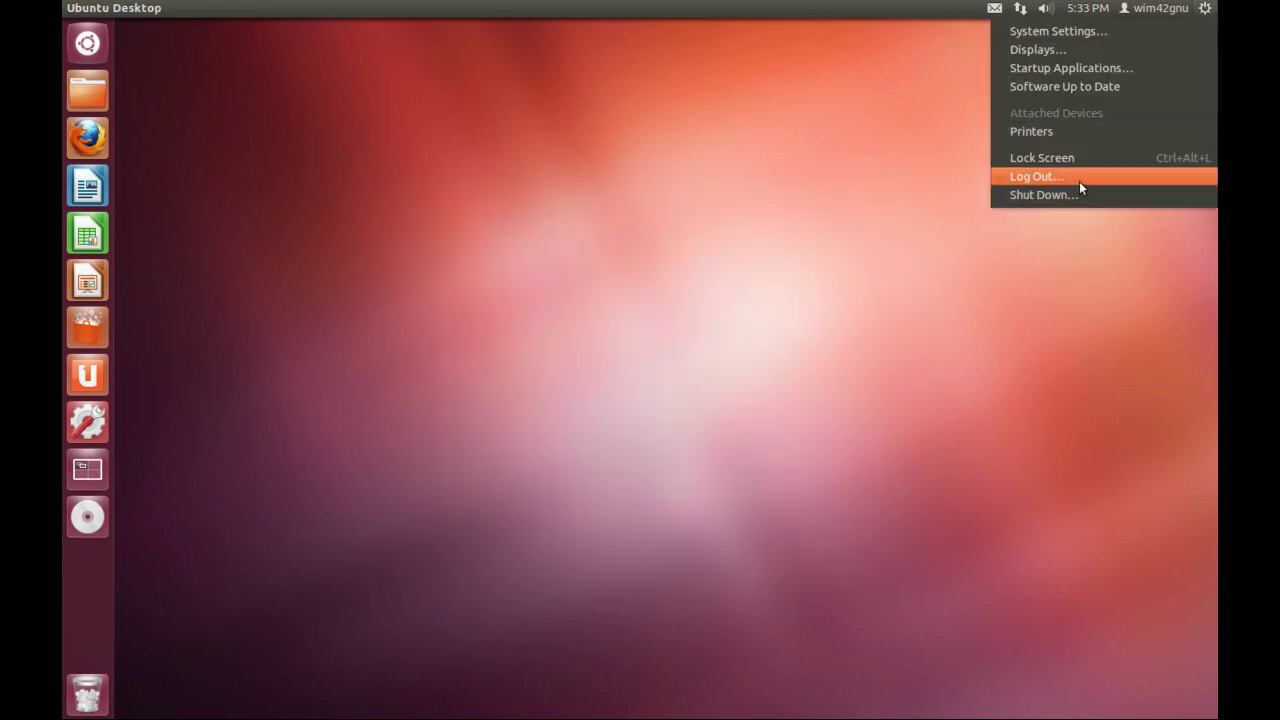
click(1059, 135)
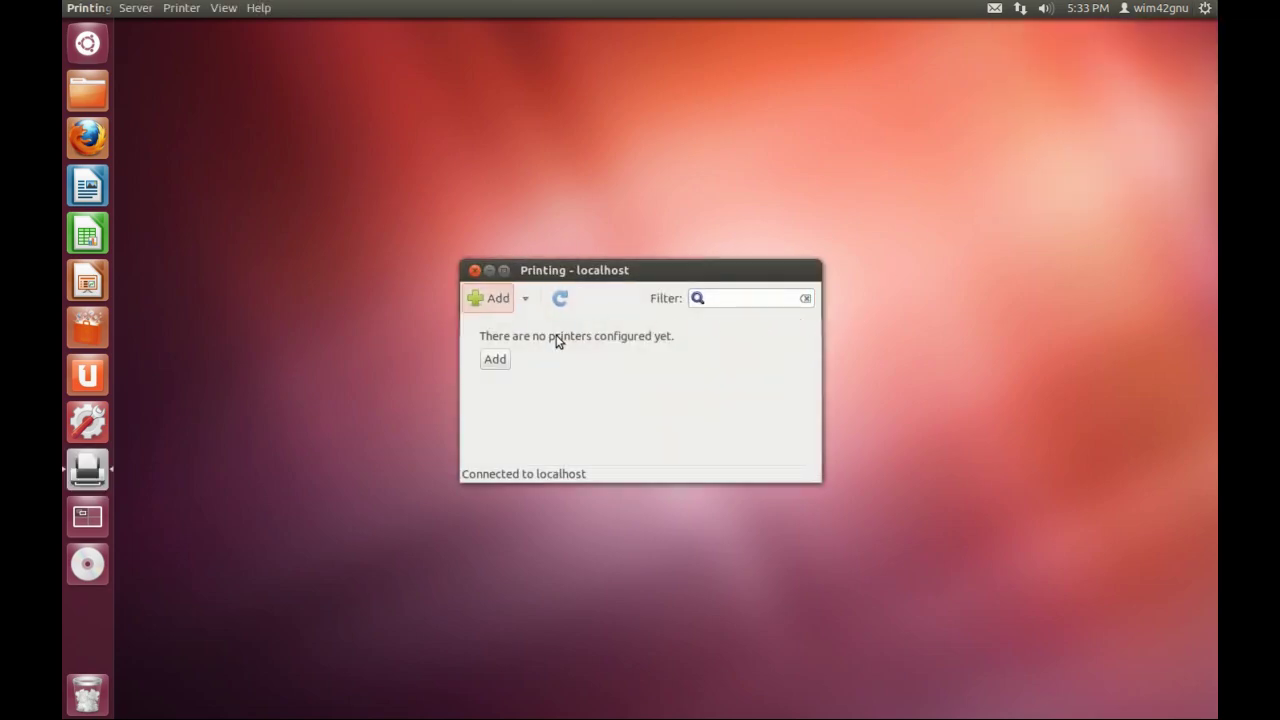
click(474, 270)
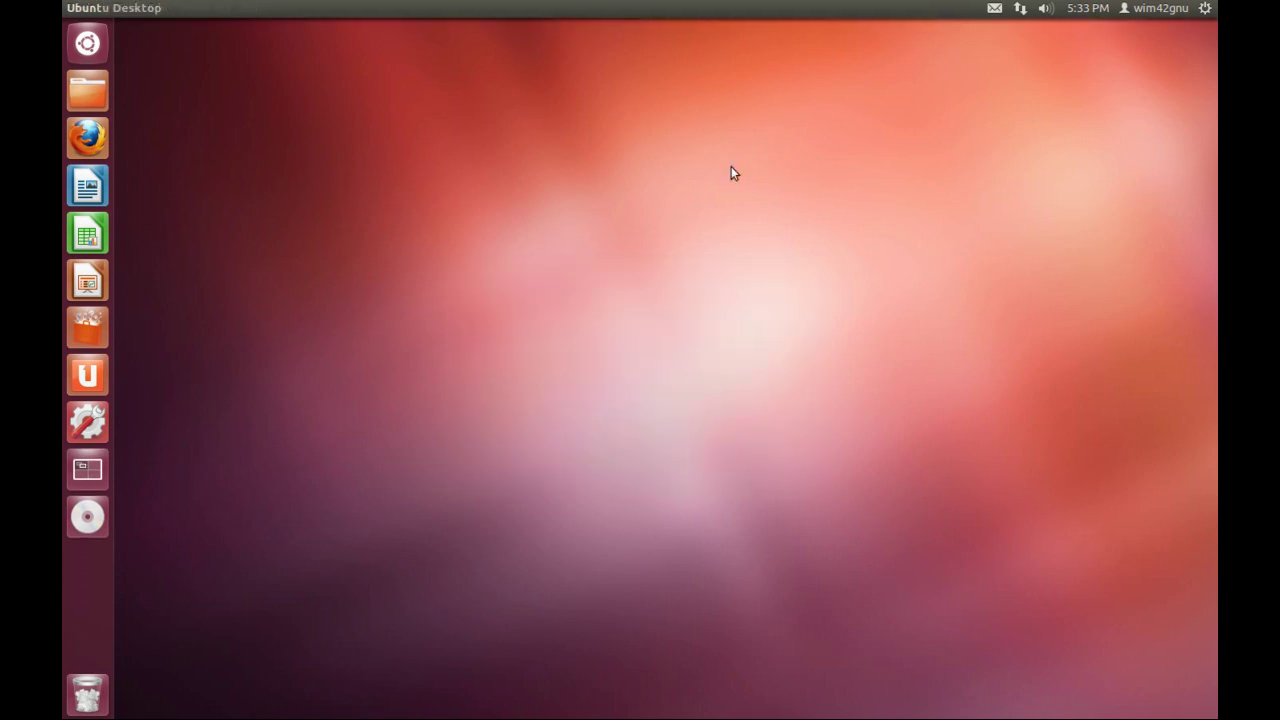
Look through the user account, calendar and network status indicators.
click(1150, 10)
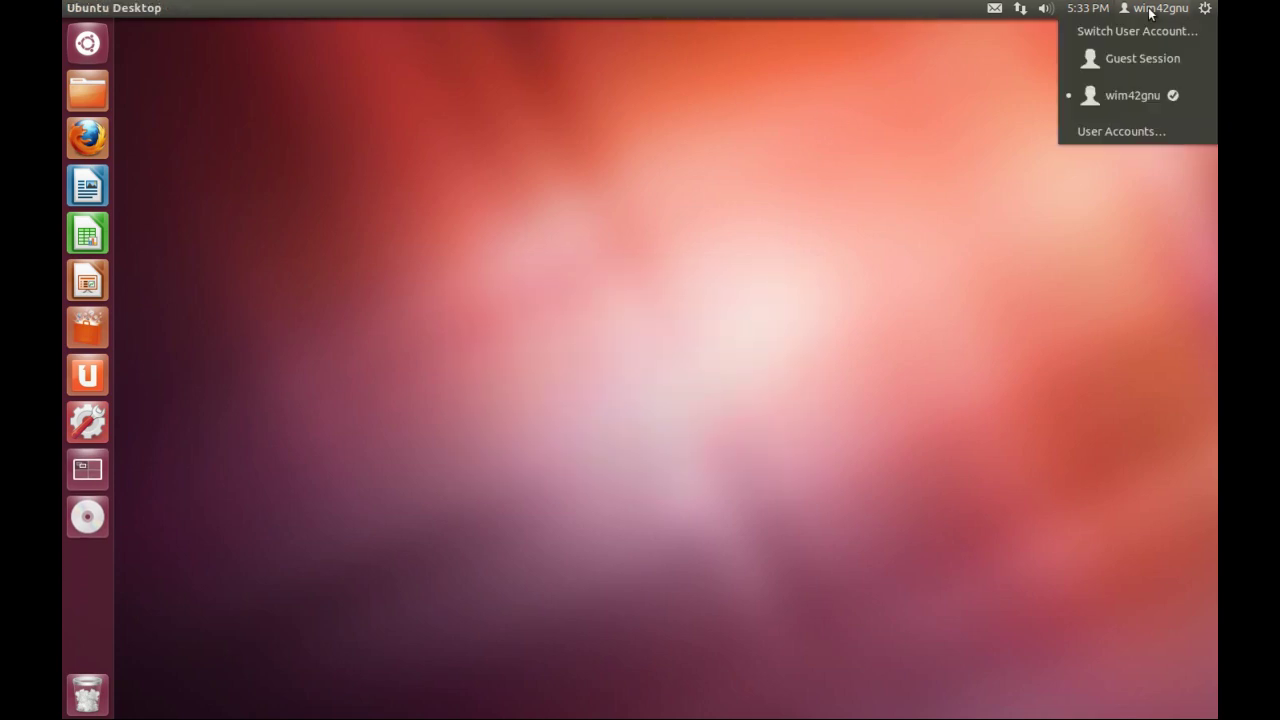
mouse_move(1073, 10)
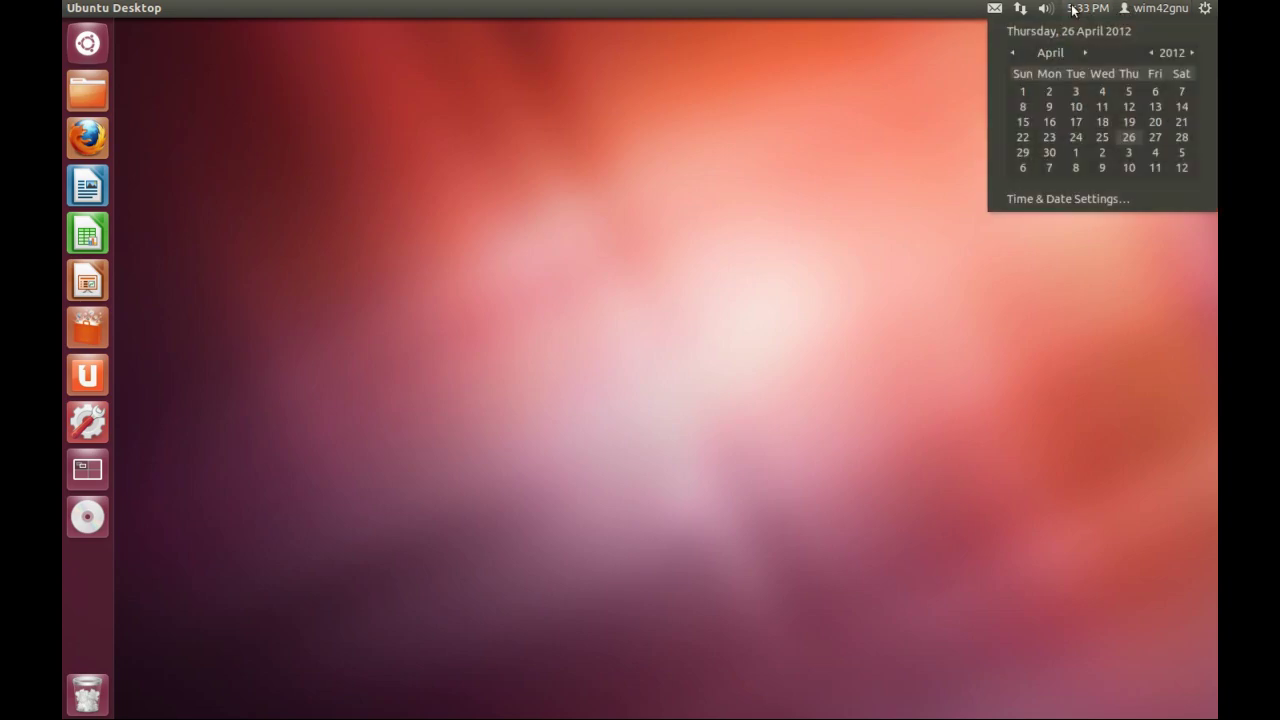
mouse_move(1020, 9)
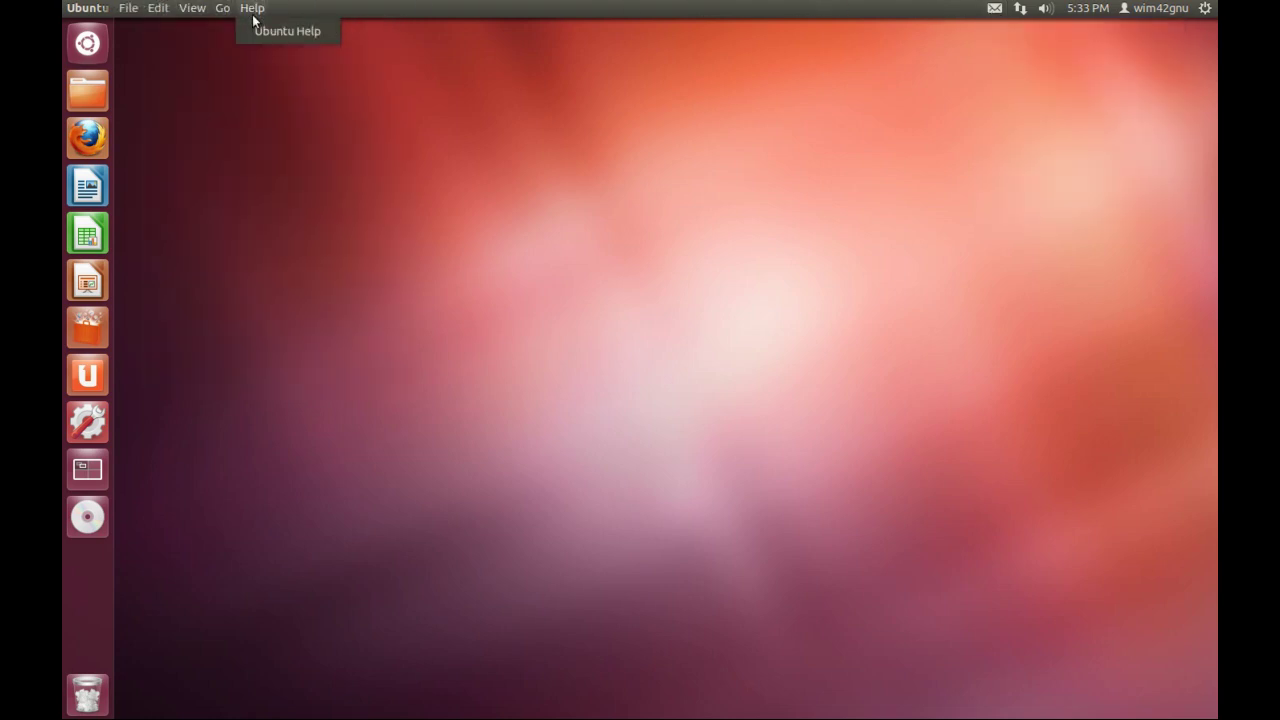
Open Ubuntu Help to view the Ubuntu Desktop Guide, and close it.
click(252, 27)
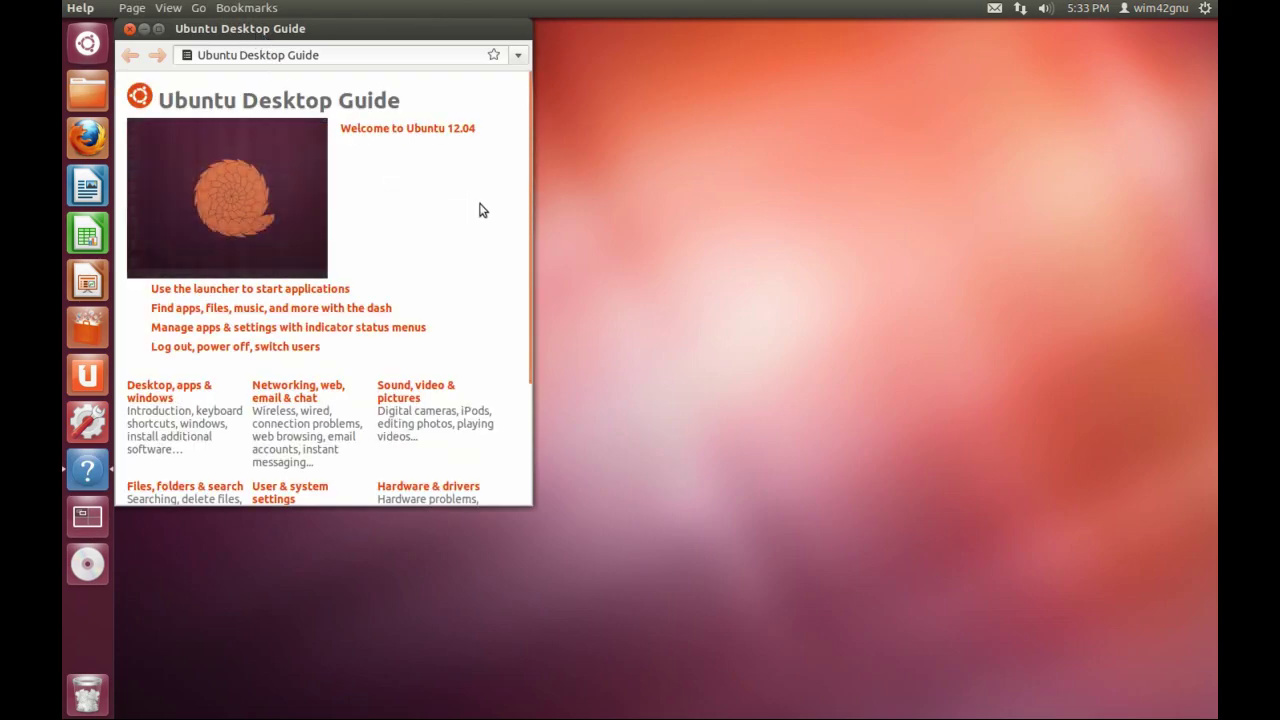
drag(540, 226, 523, 77)
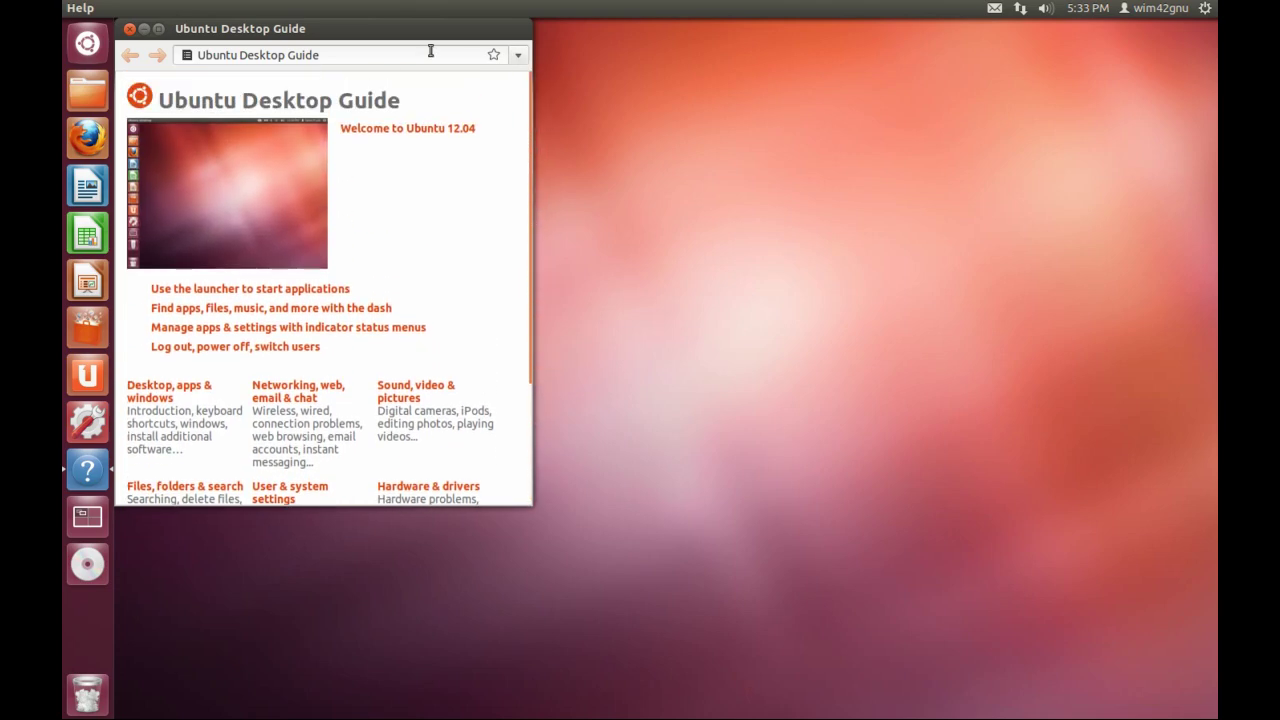
click(129, 29)
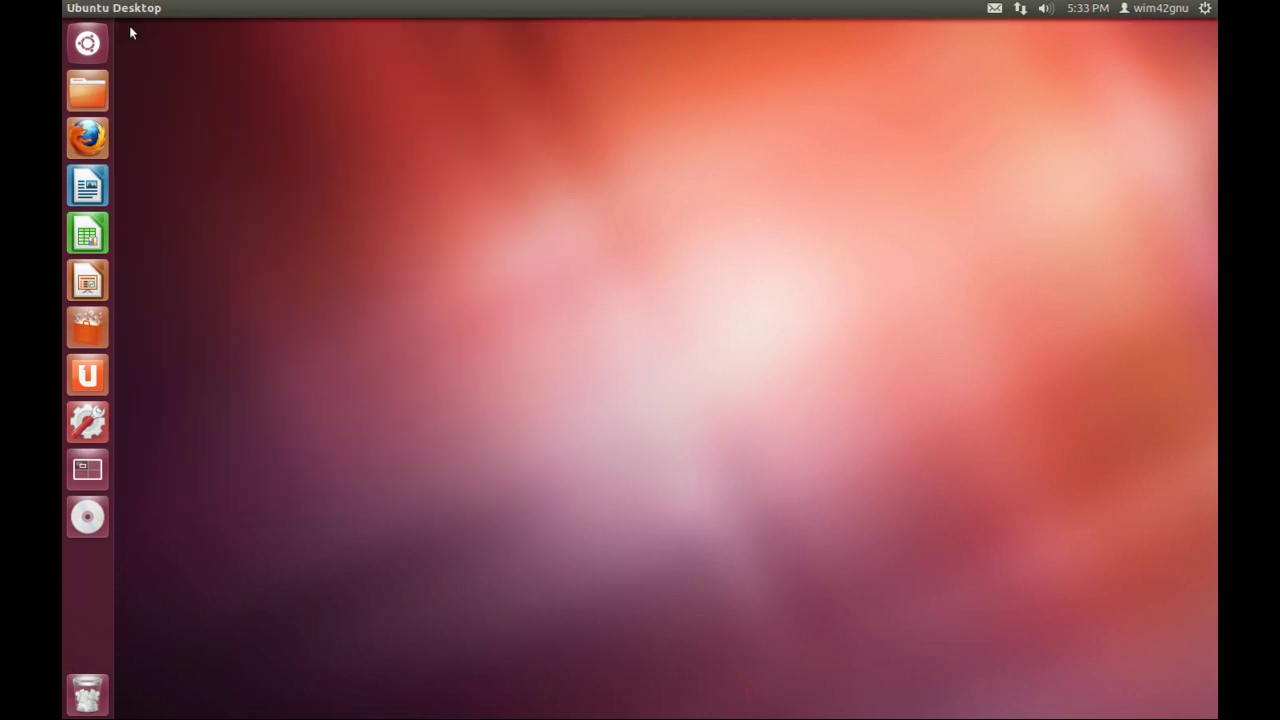
Create a new folder on the desktop and move it to the trash.
click(126, 12)
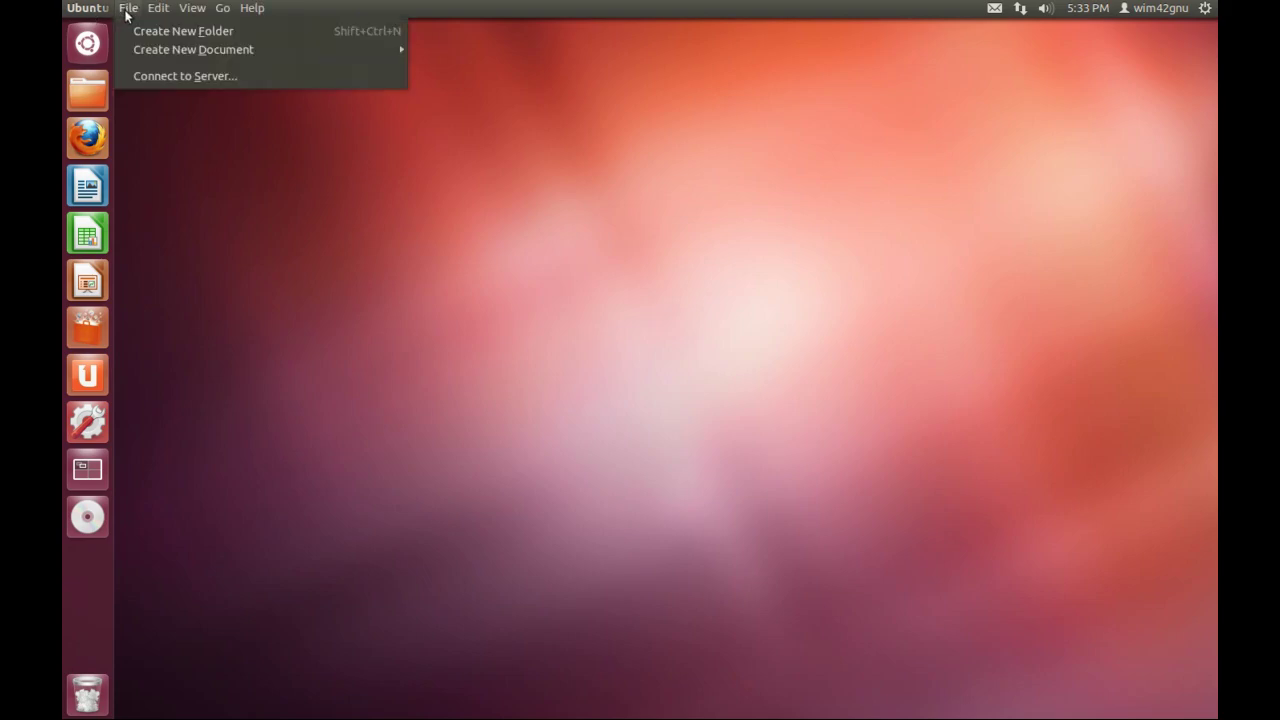
click(146, 29)
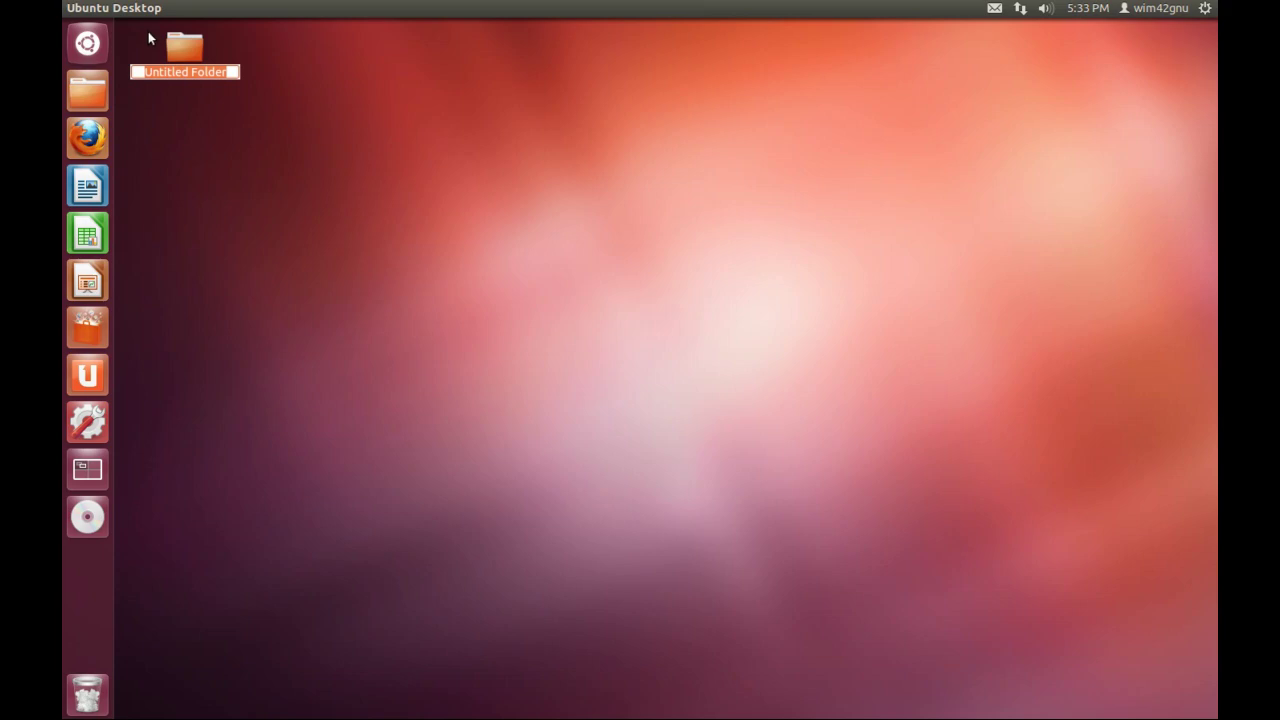
click(243, 147)
drag(183, 48, 87, 690)
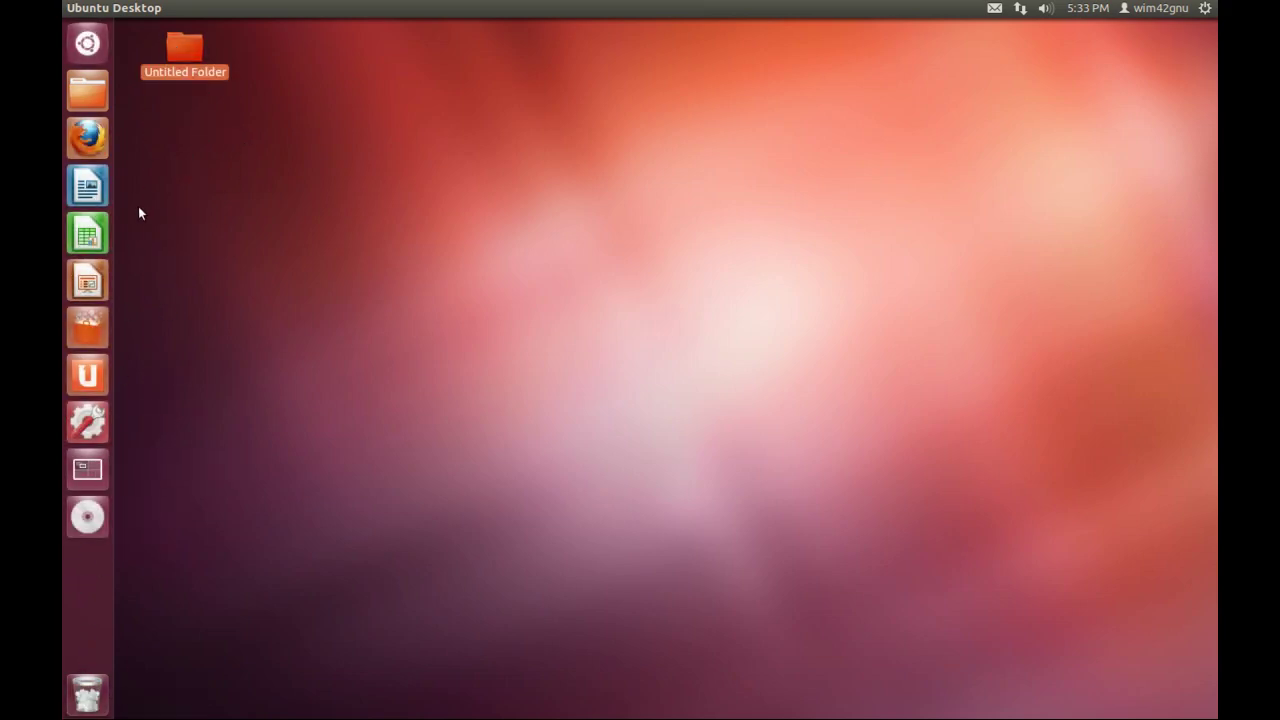
Open the Home folder, view the File System directories, close the window, and look through the desktop's places.
click(158, 9)
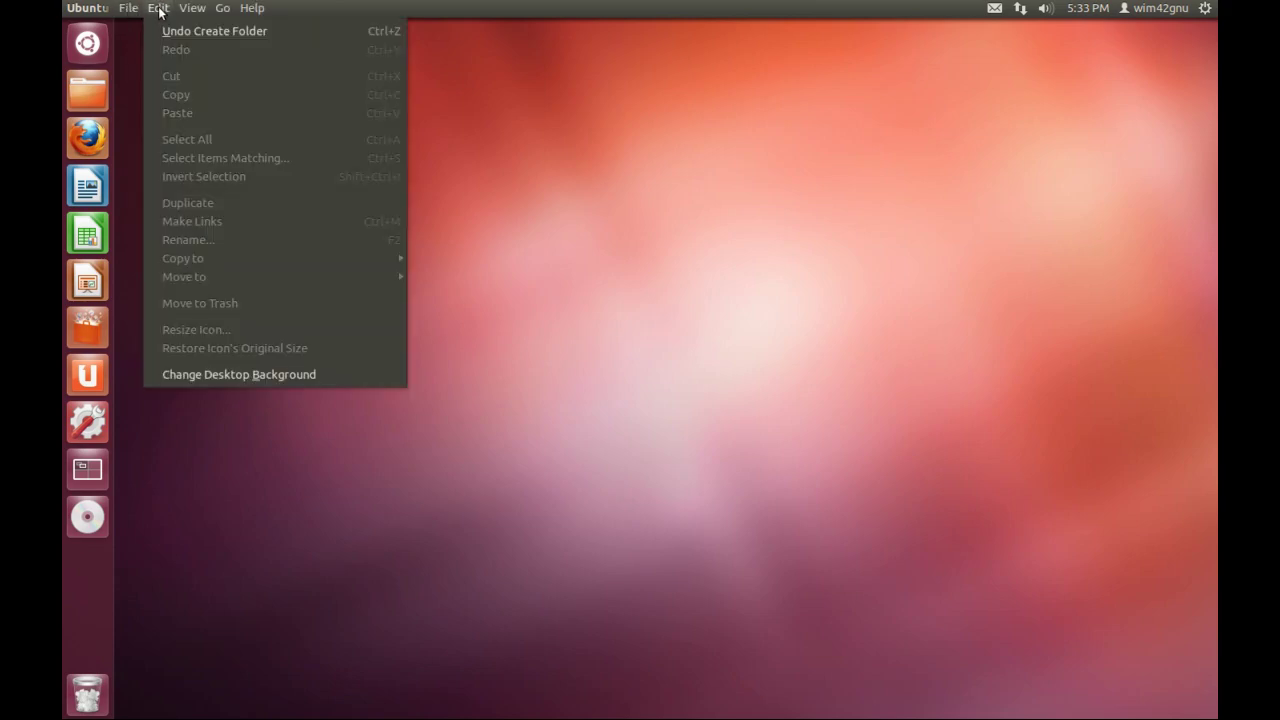
mouse_move(222, 12)
click(250, 33)
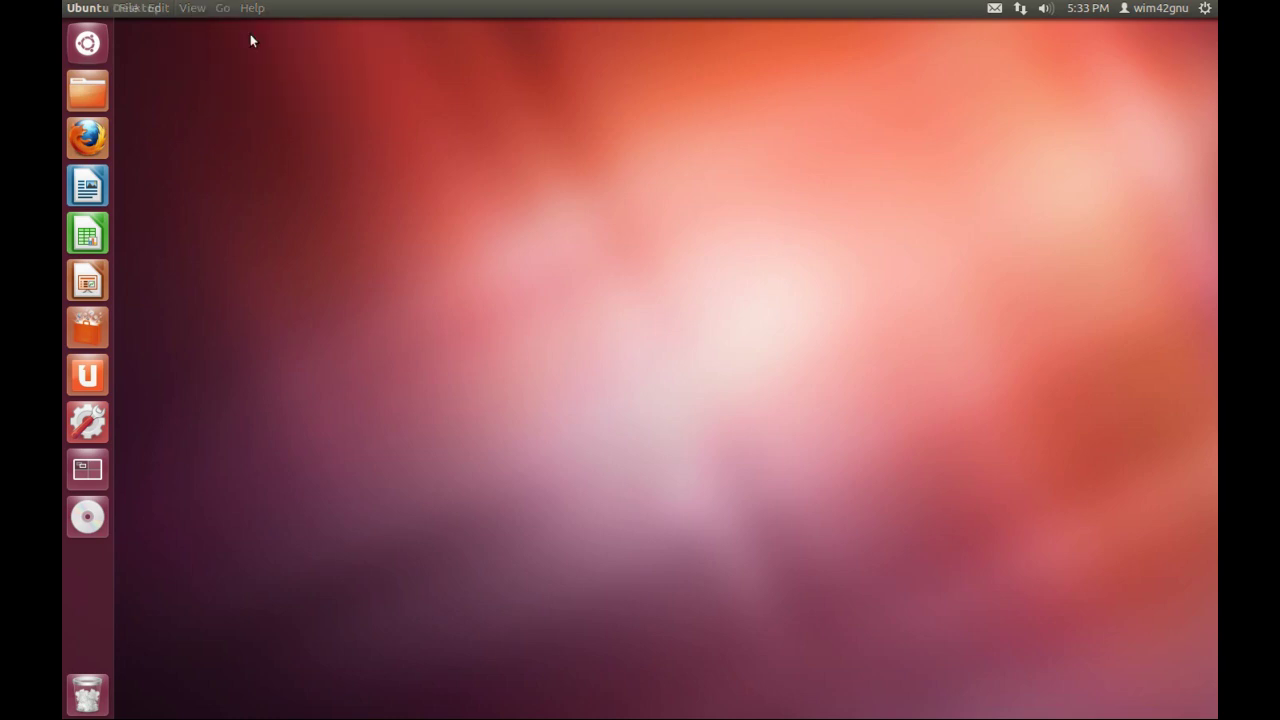
drag(350, 38, 516, 65)
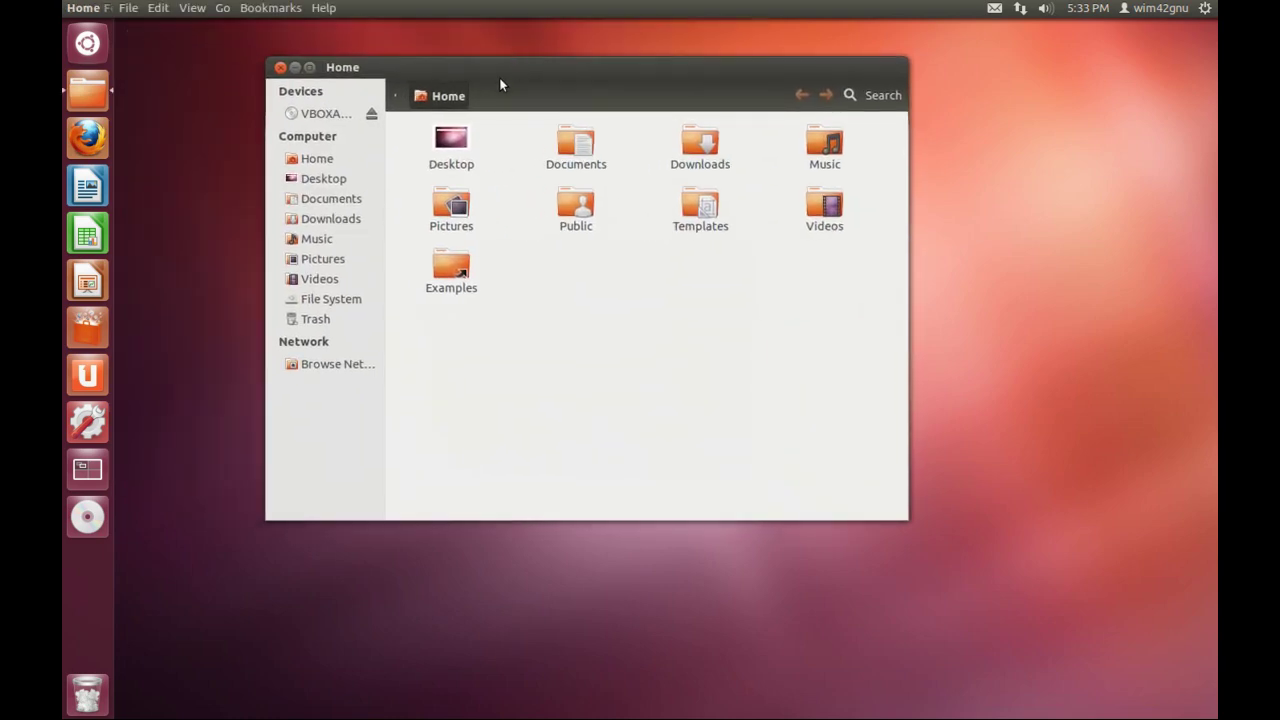
click(331, 300)
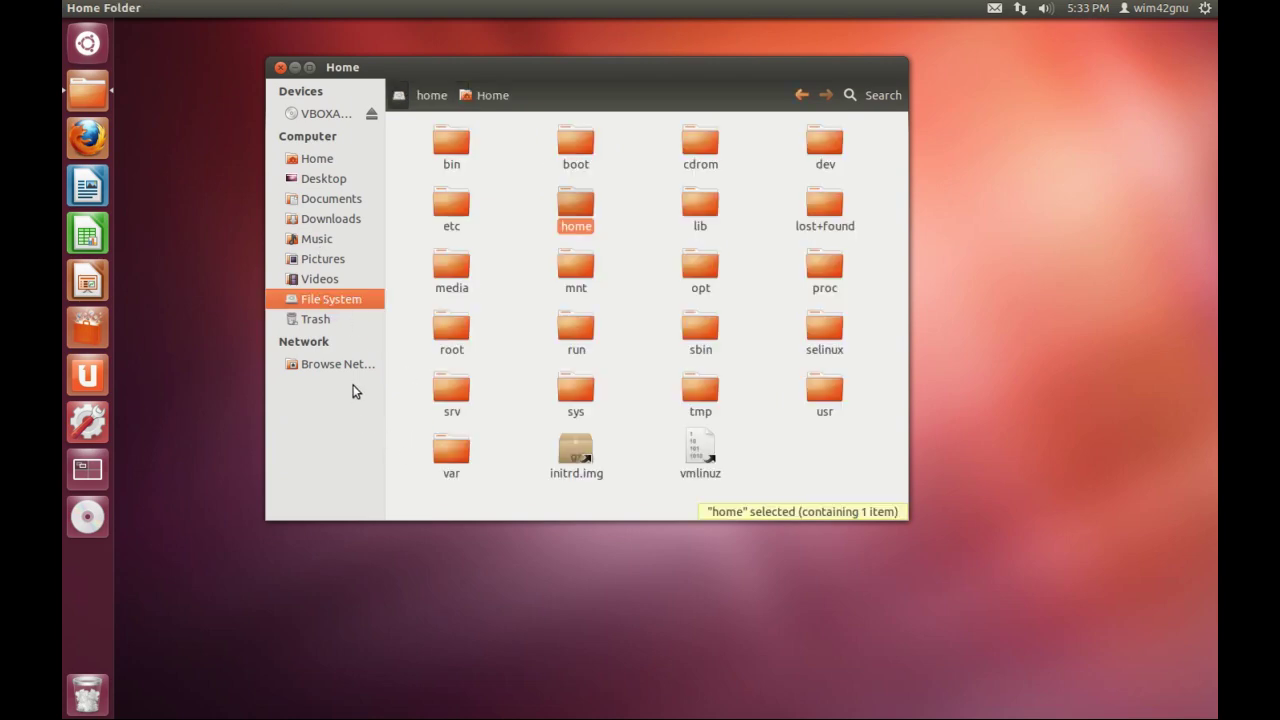
click(281, 68)
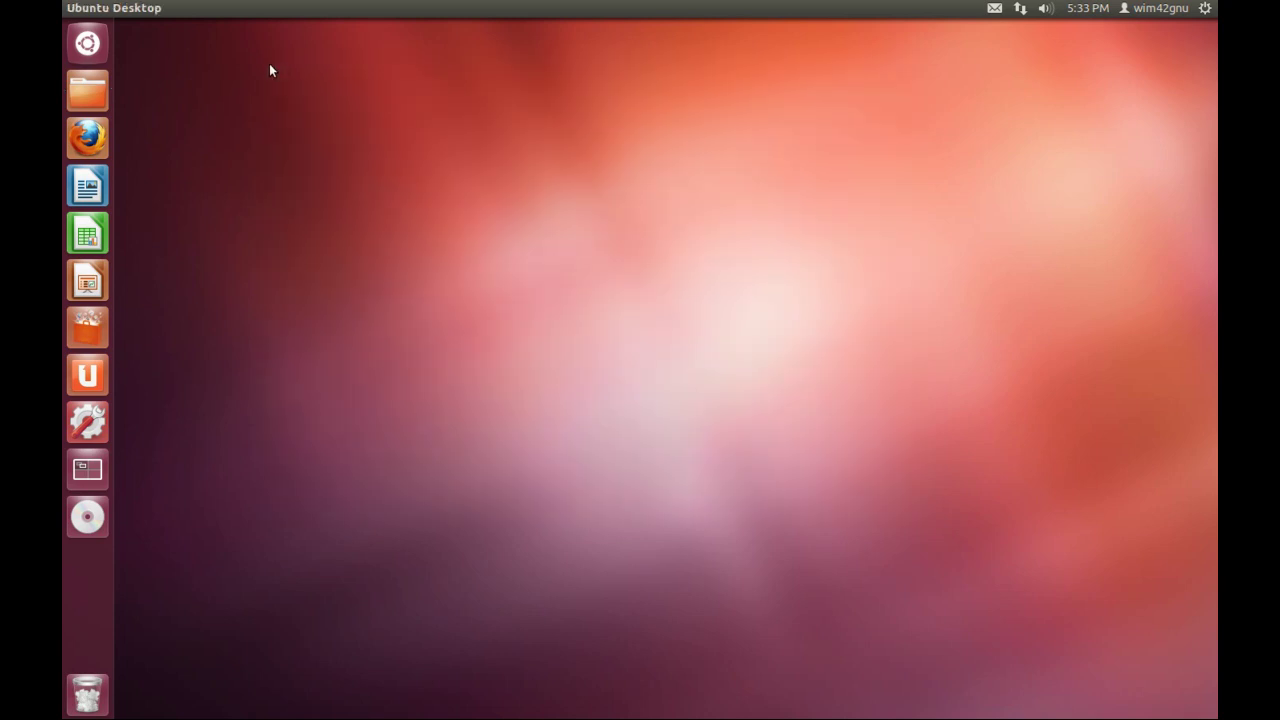
click(223, 9)
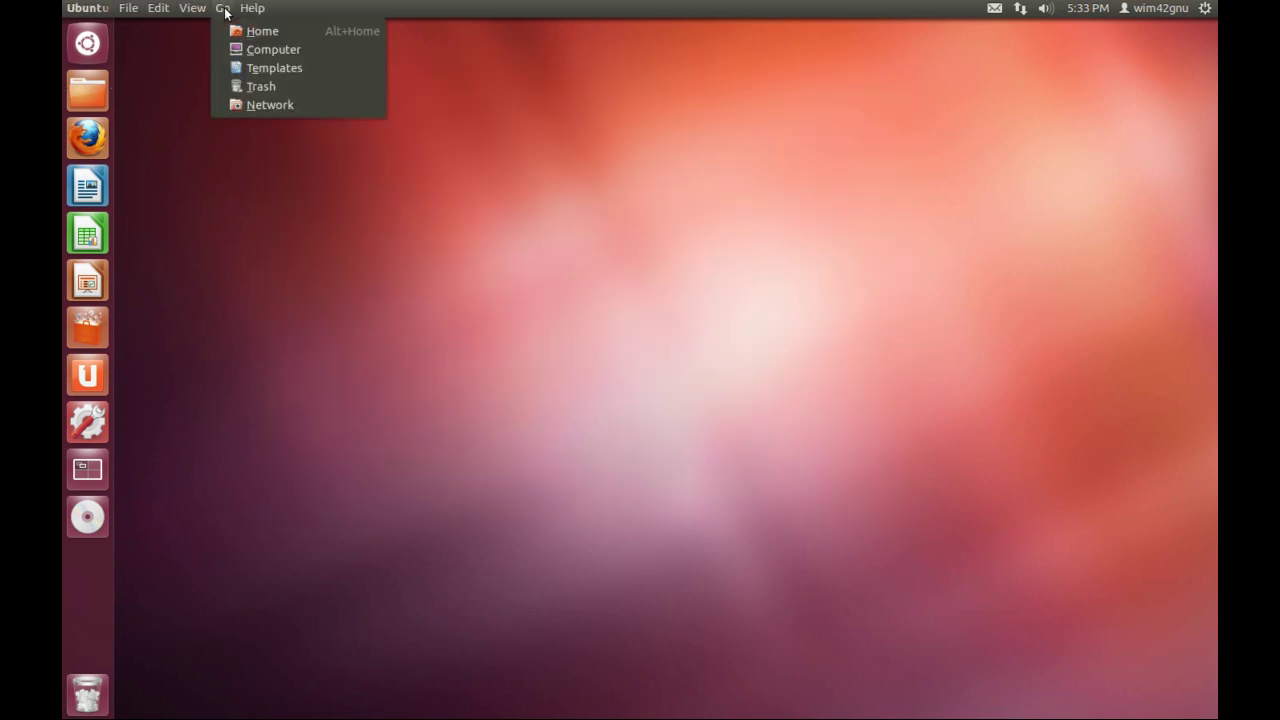
click(222, 10)
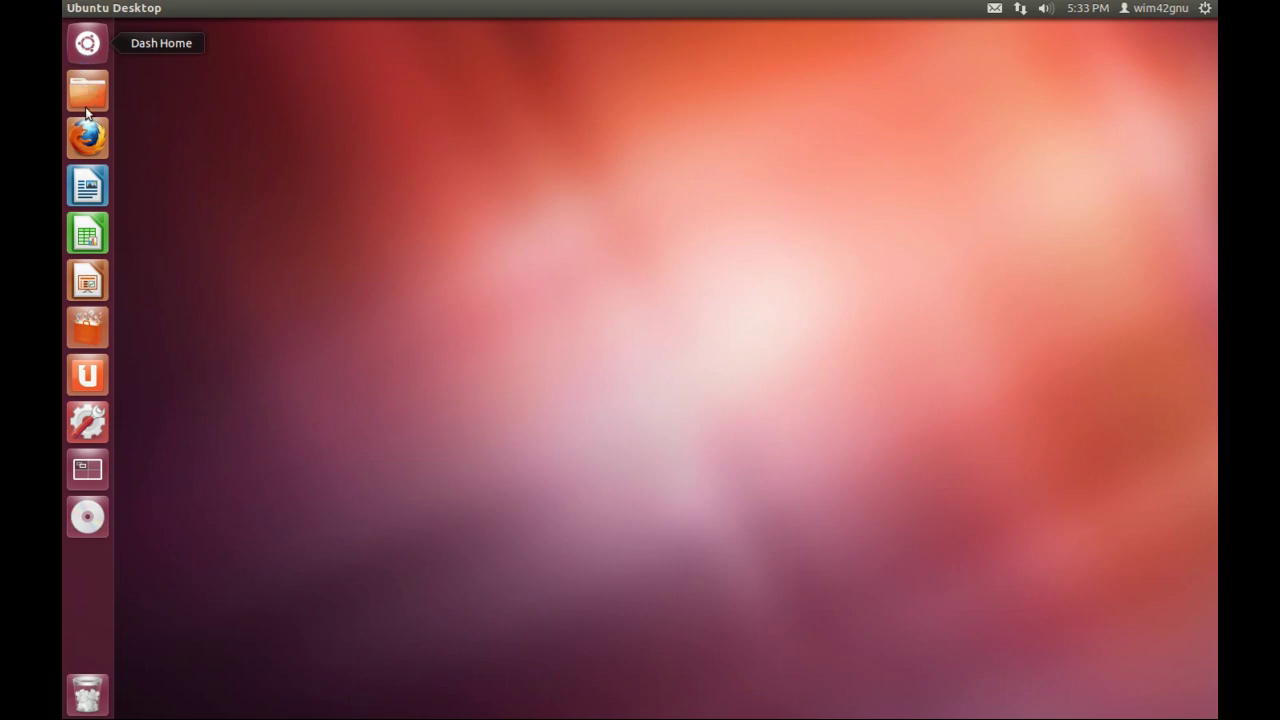
Open Firefox, view its version information in About Mozilla Firefox, and quit the browser.
click(95, 145)
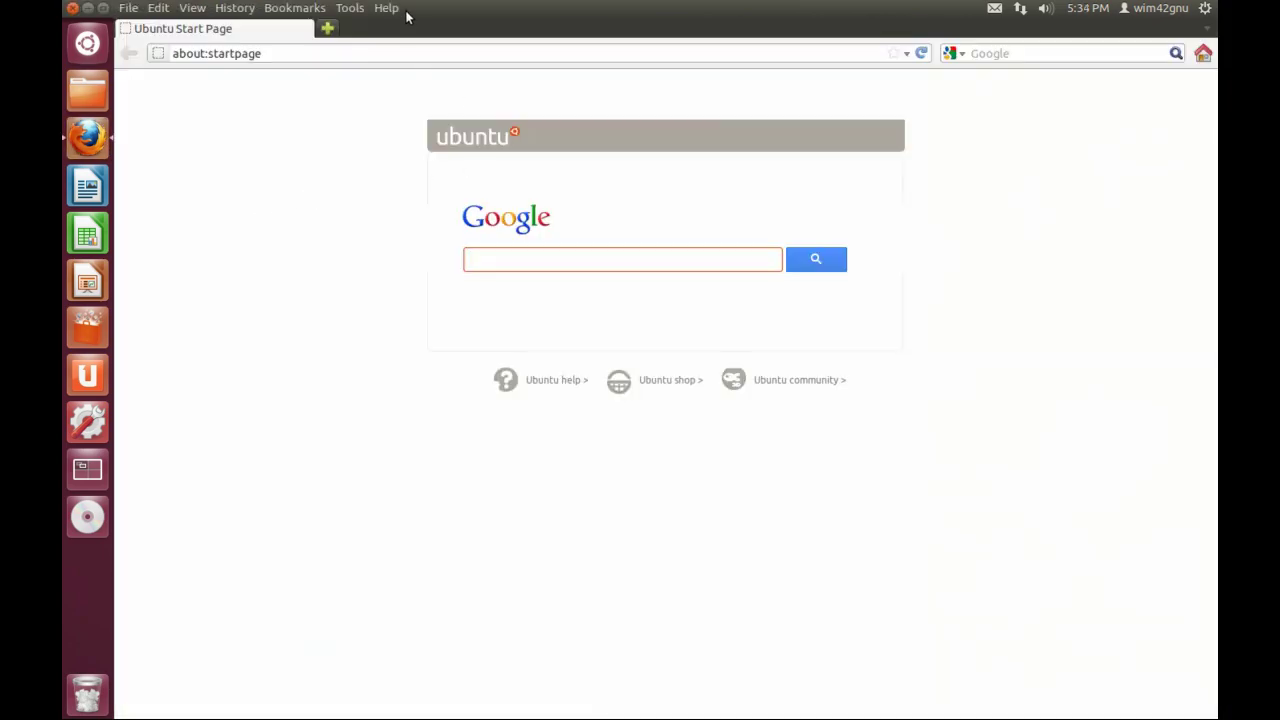
click(387, 9)
click(445, 170)
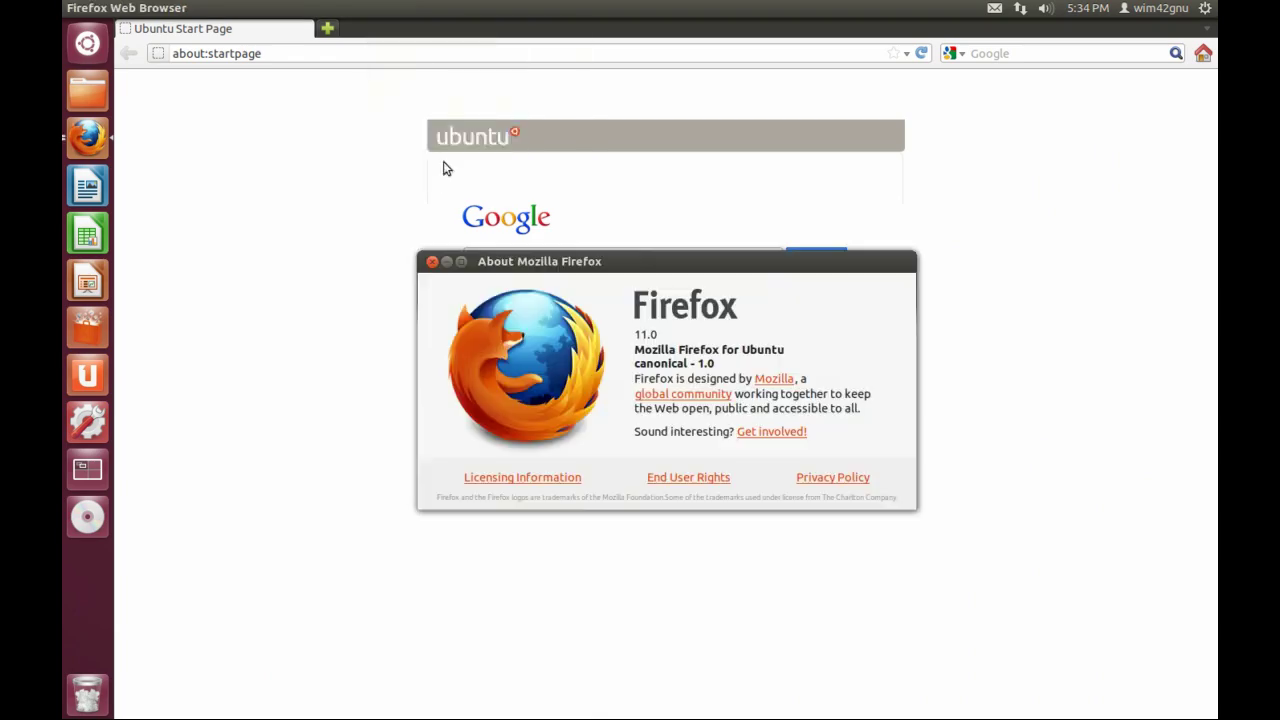
drag(649, 345, 666, 341)
click(432, 261)
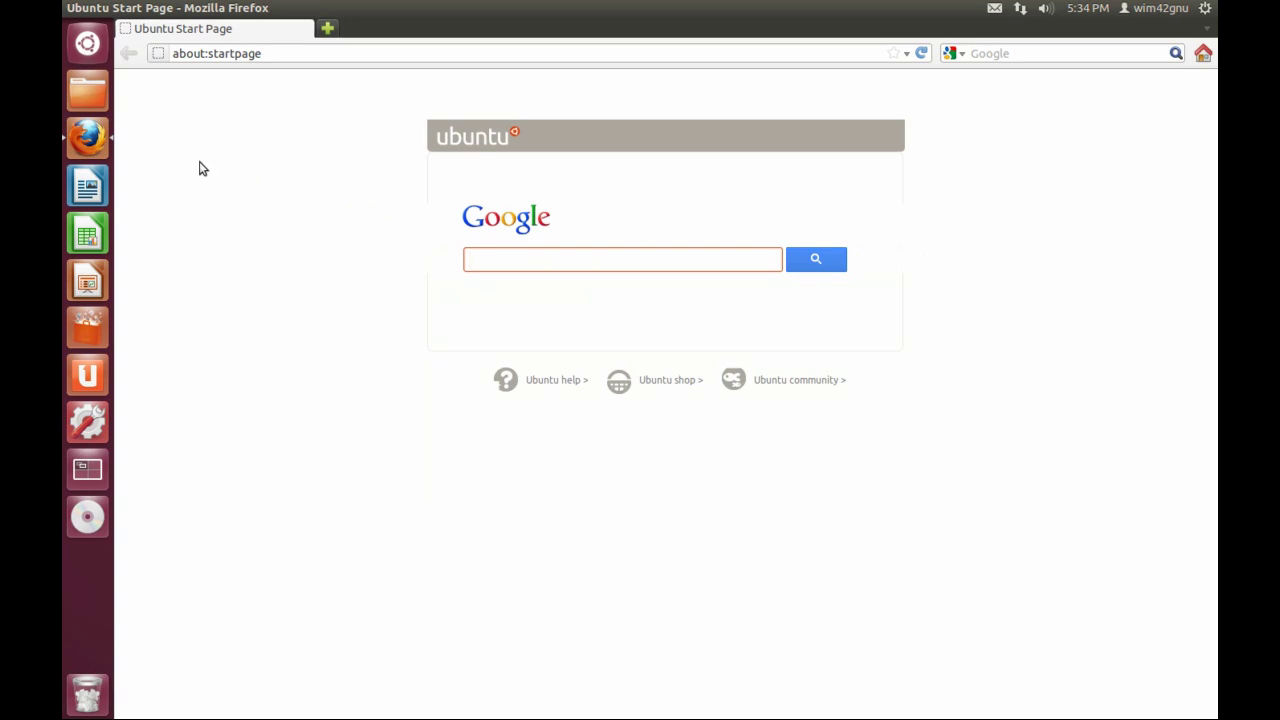
right_click(100, 145)
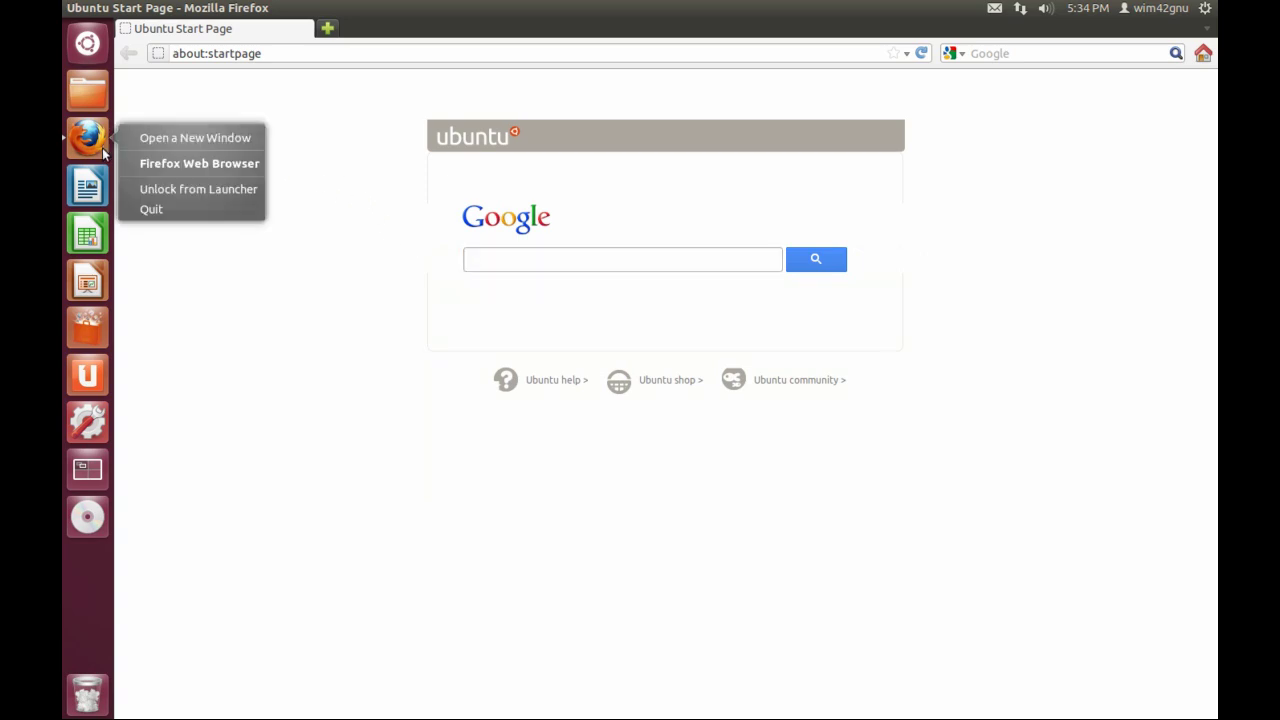
click(199, 209)
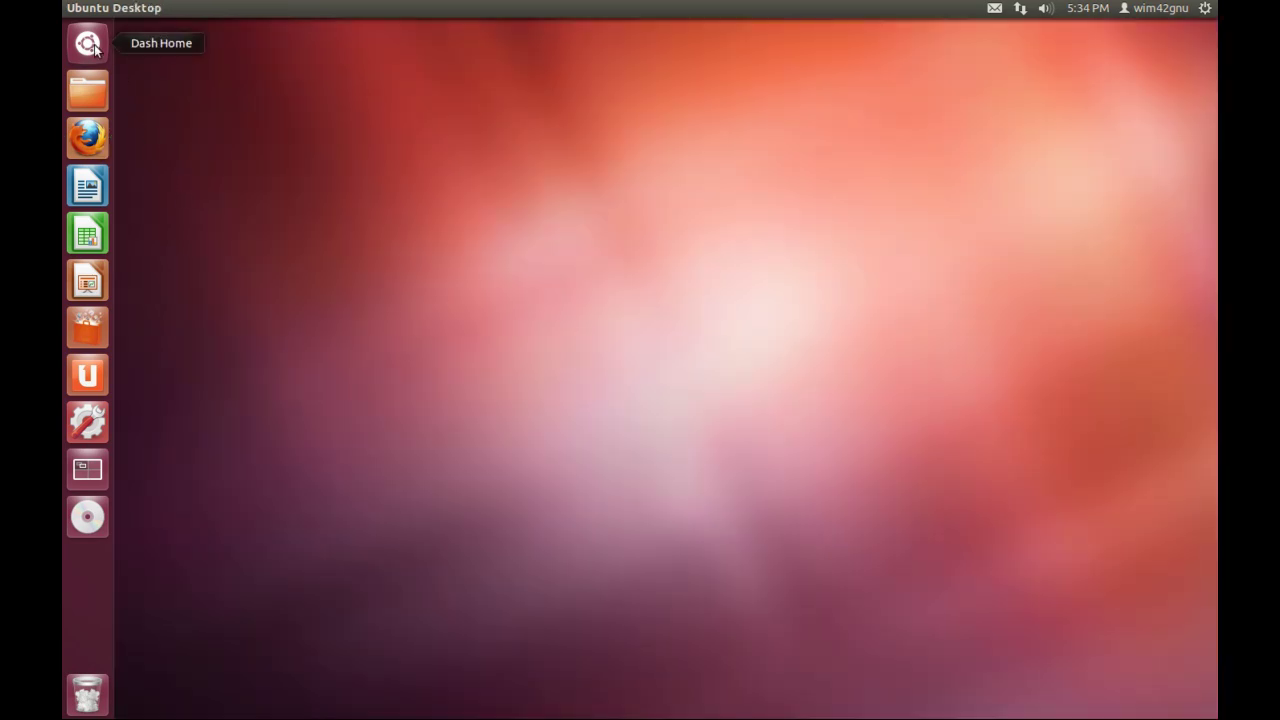
Search the Dash for "office", open LibreOffice to view its start window, and close it.
key(super)
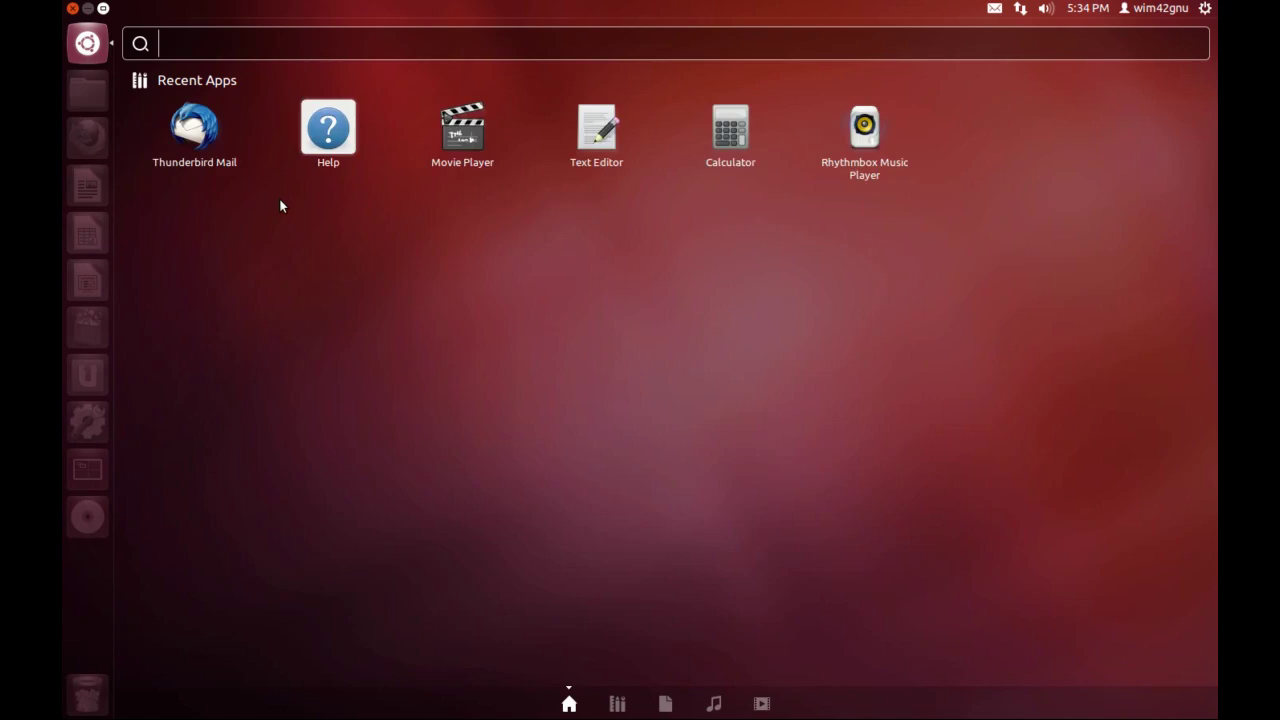
text(office)
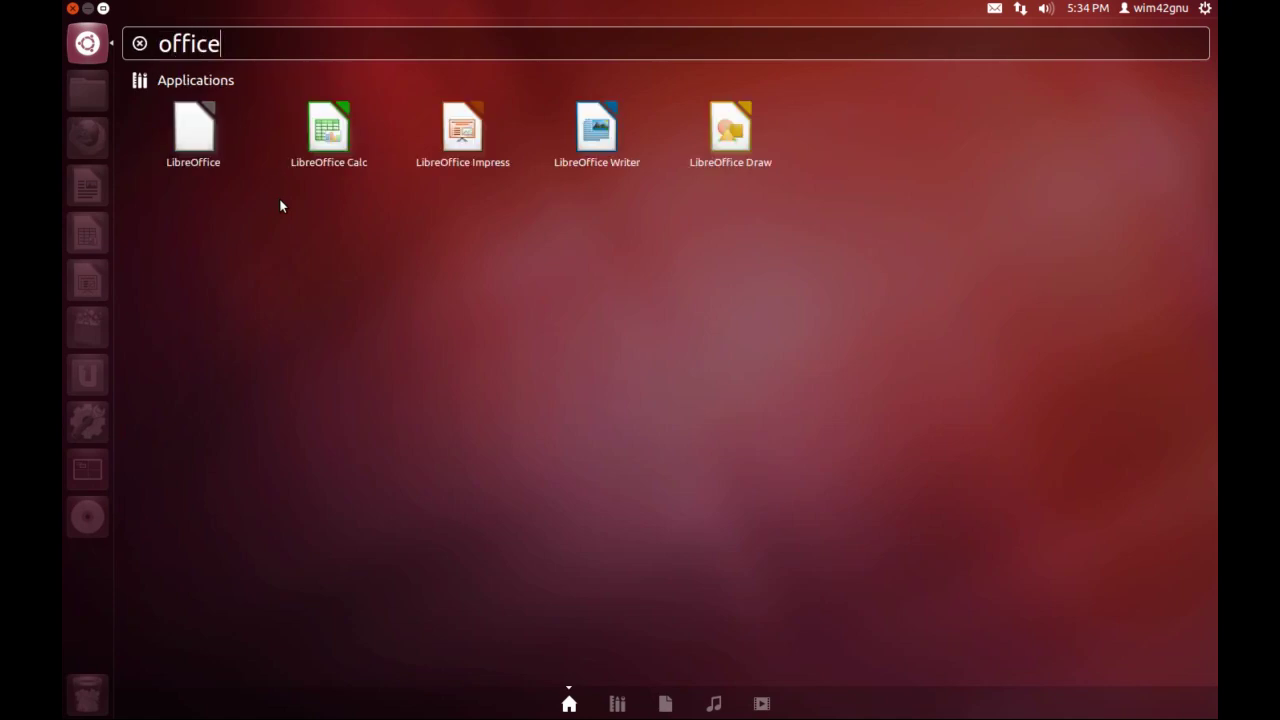
click(205, 165)
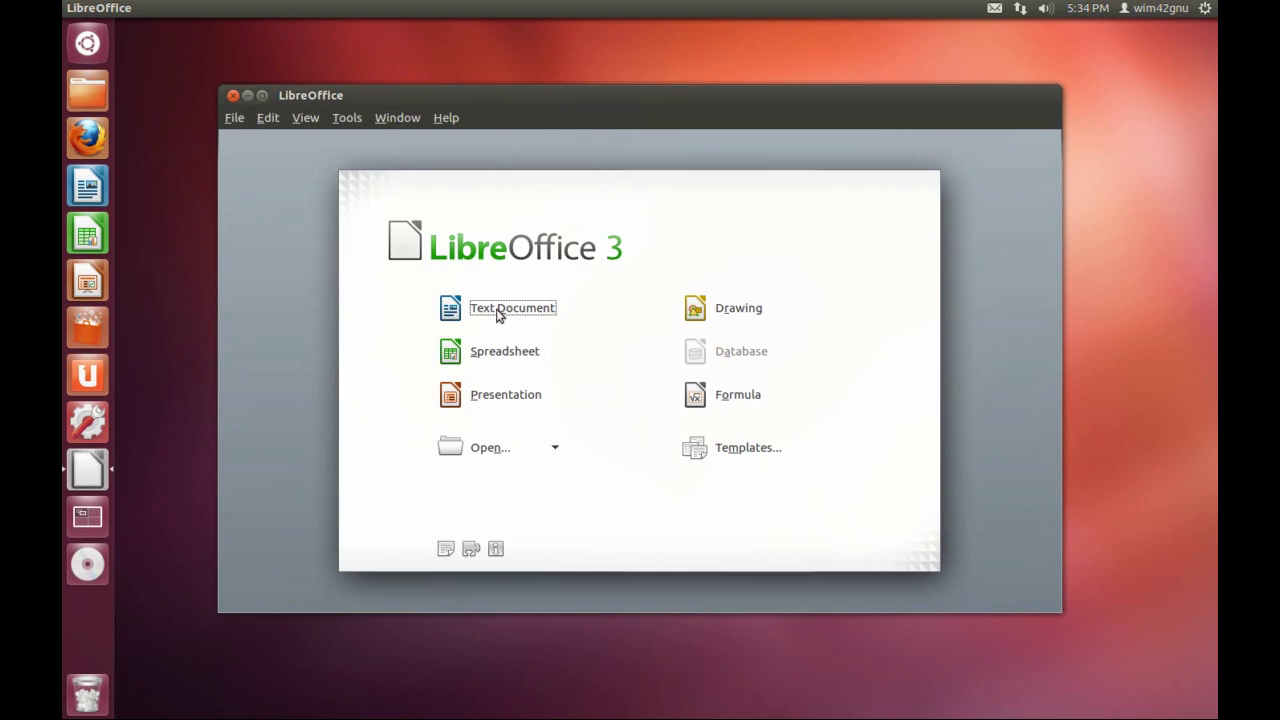
click(232, 96)
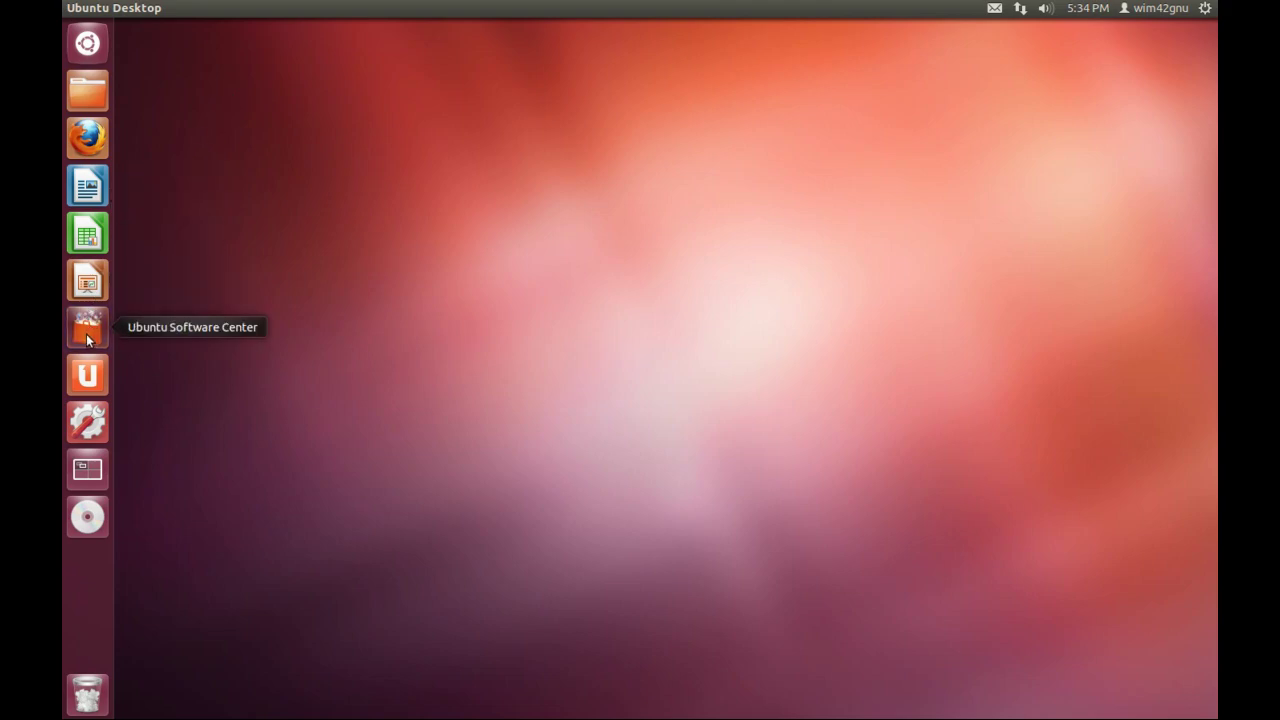
Launch Ubuntu Software Center, switch to the upper-right workspace, and launch Ubuntu One there.
click(87, 340)
click(89, 470)
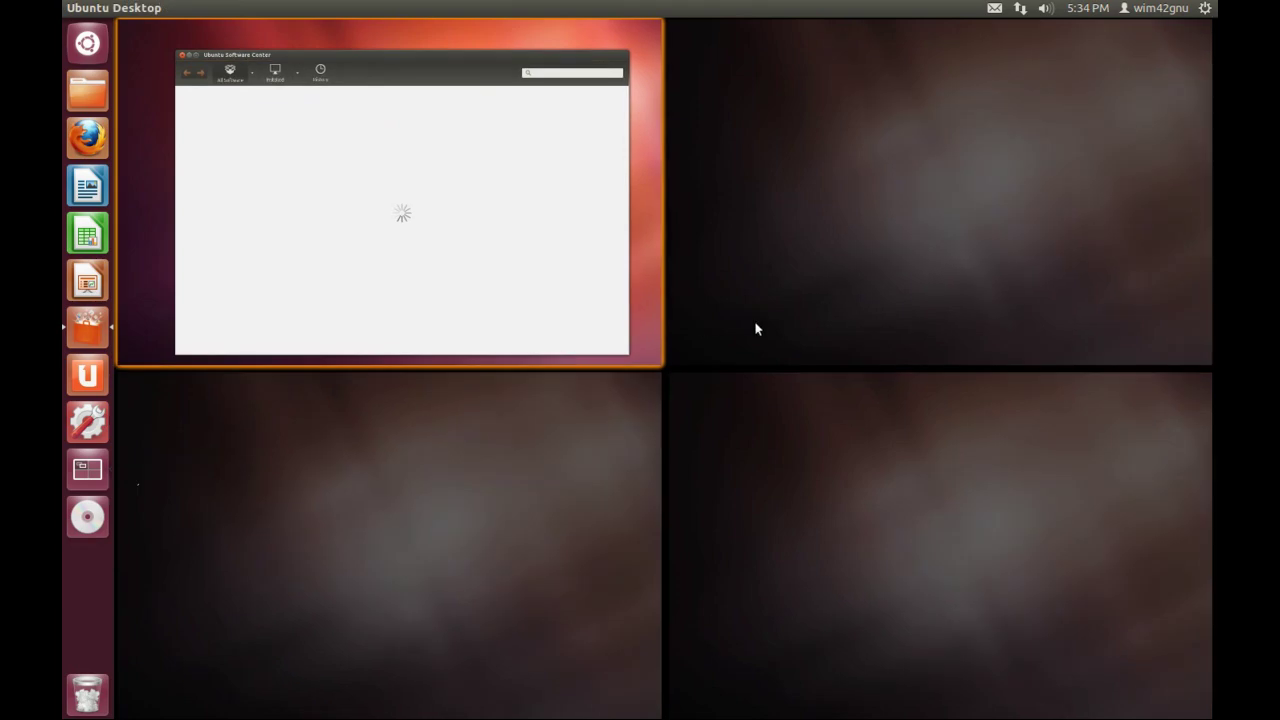
click(875, 280)
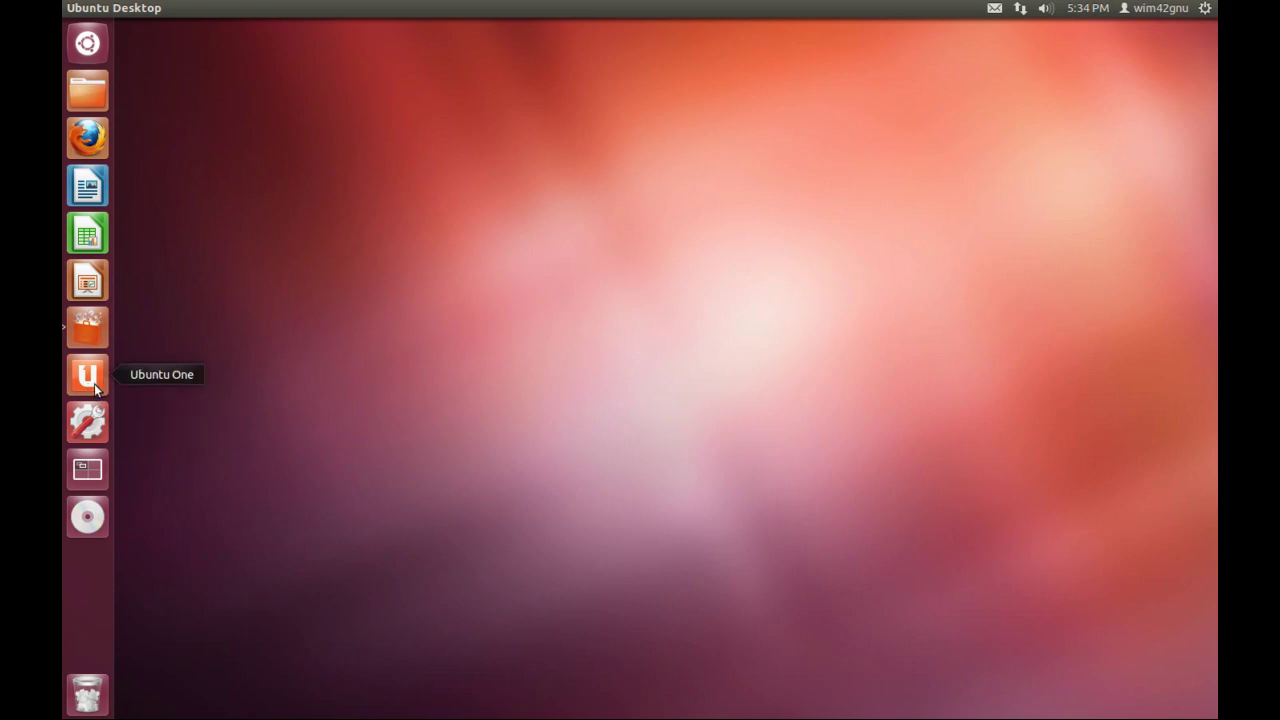
In the workspace overview, move Software Center to the lower-right workspace, Ubuntu One to the lower-left, and Software Center back to the upper-left.
click(90, 466)
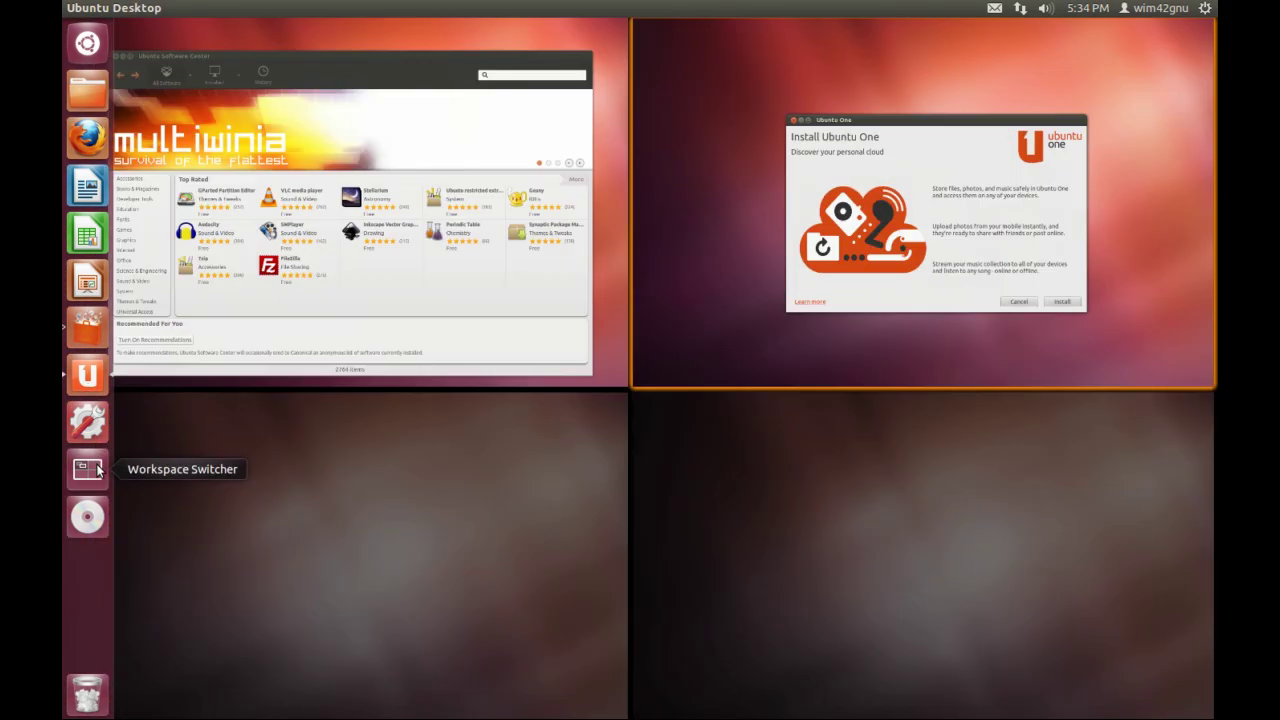
drag(425, 185, 843, 402)
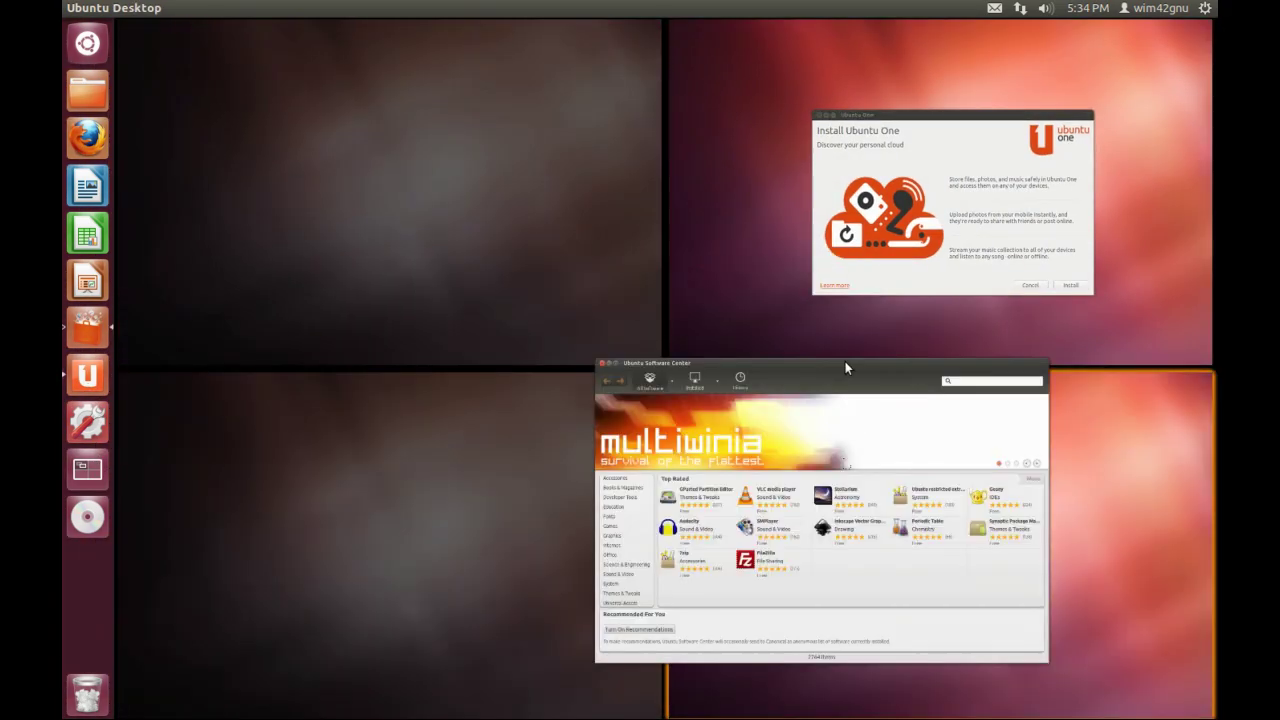
drag(920, 183, 493, 468)
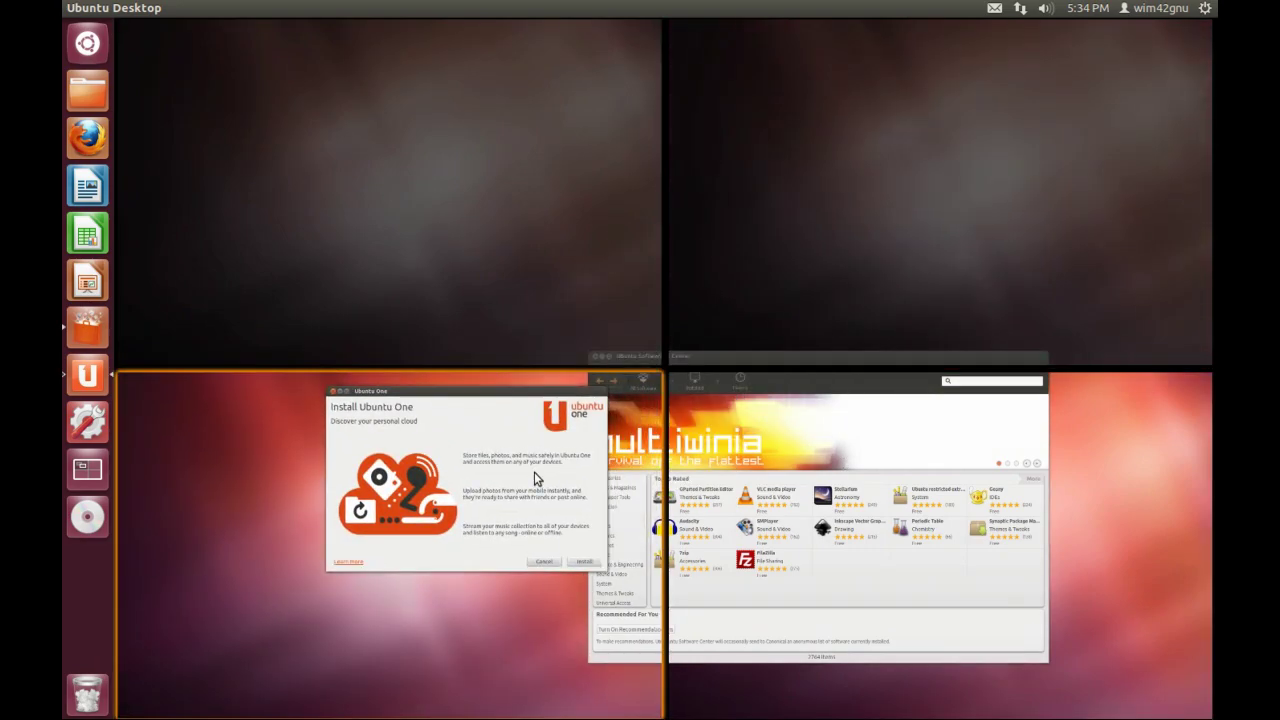
drag(805, 455, 254, 143)
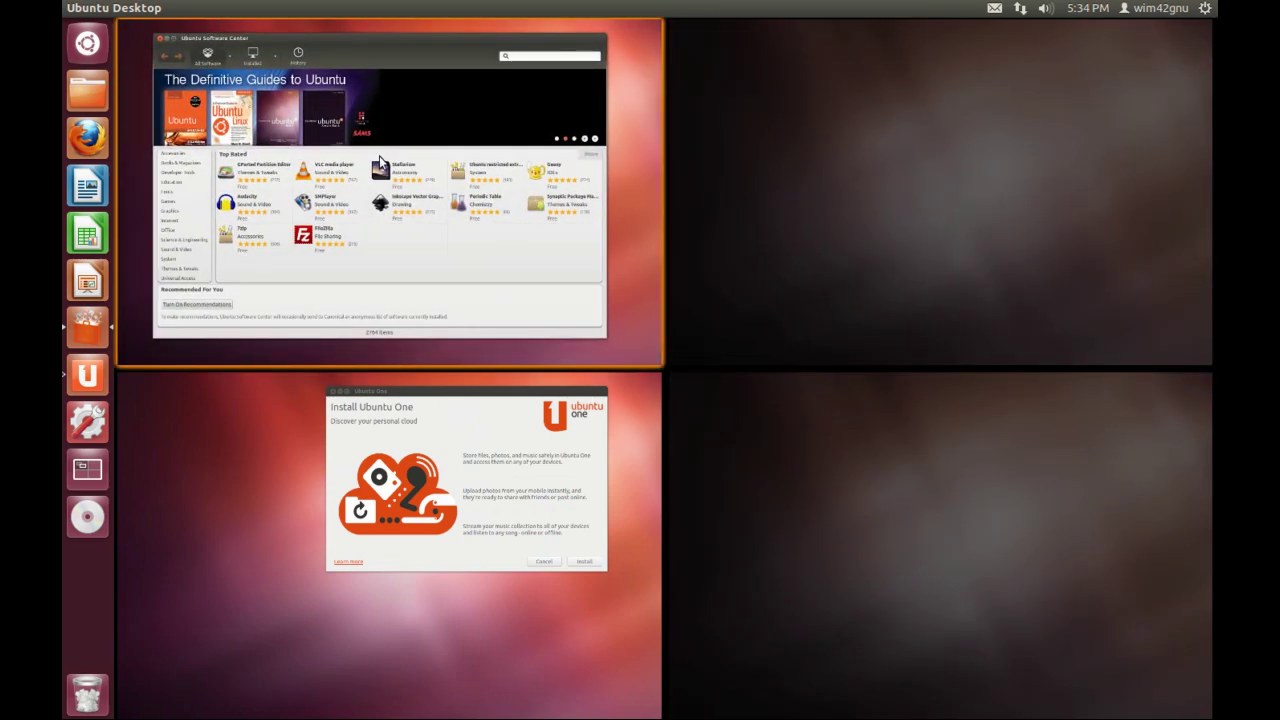
On the lower-left workspace, move the Ubuntu One window around, place it mid-screen, and cancel its installation.
click(417, 472)
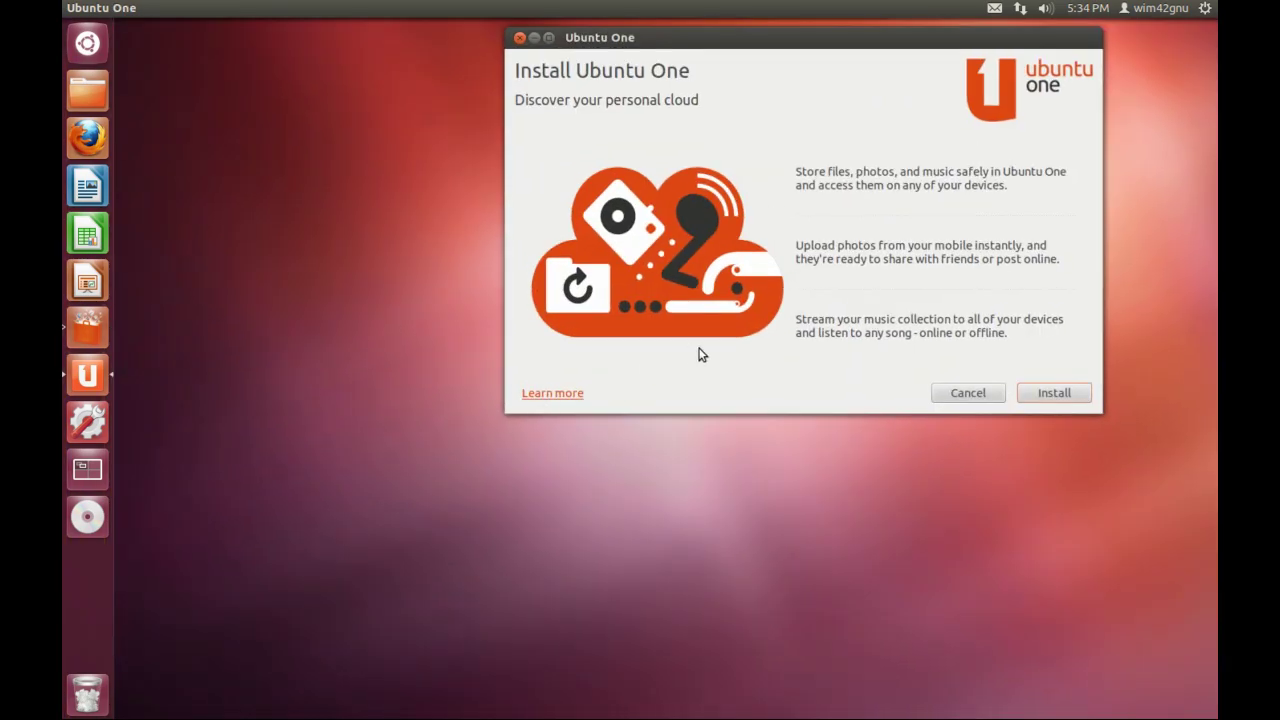
drag(828, 49, 1216, 42)
drag(1124, 40, 64, 30)
drag(392, 36, 670, 165)
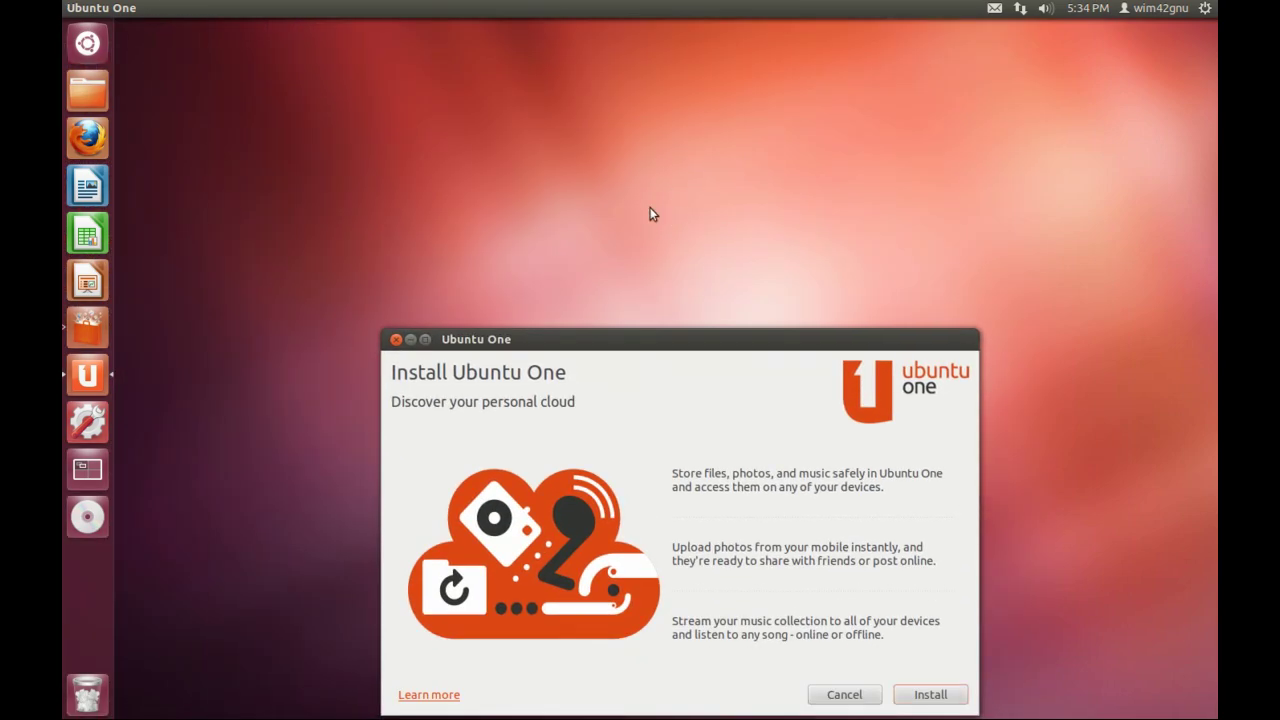
drag(640, 347, 634, 163)
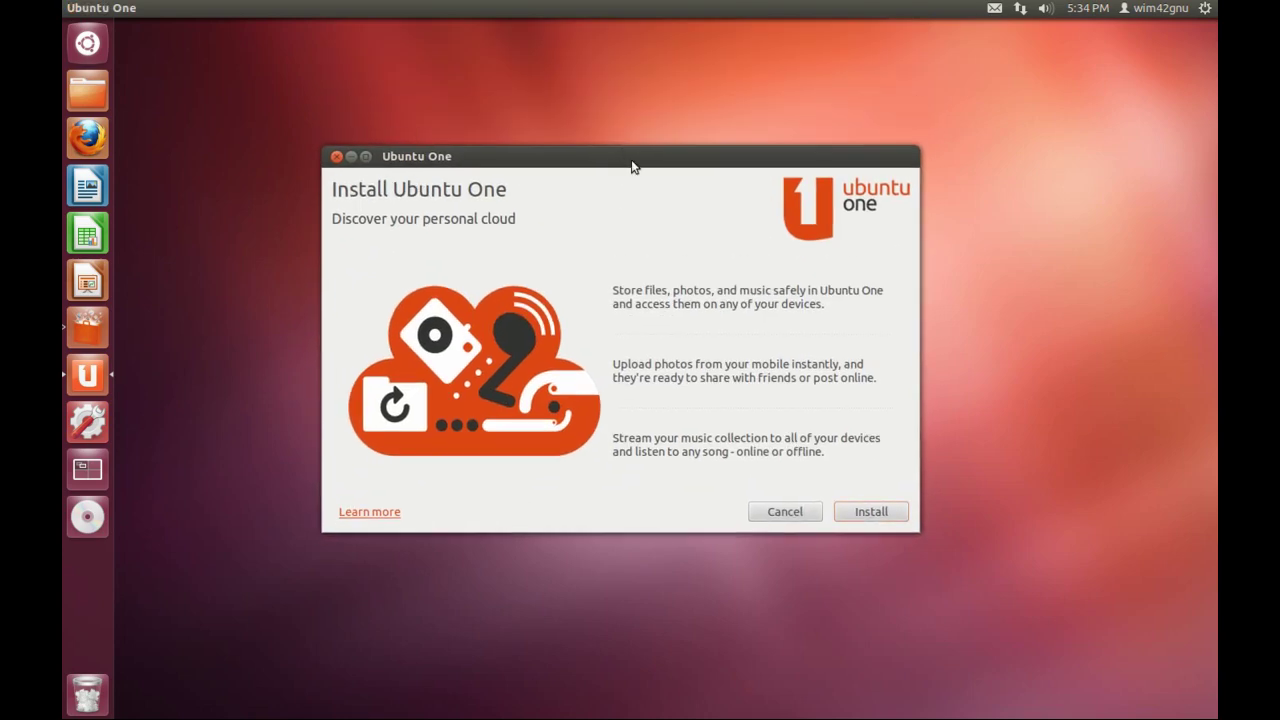
click(768, 516)
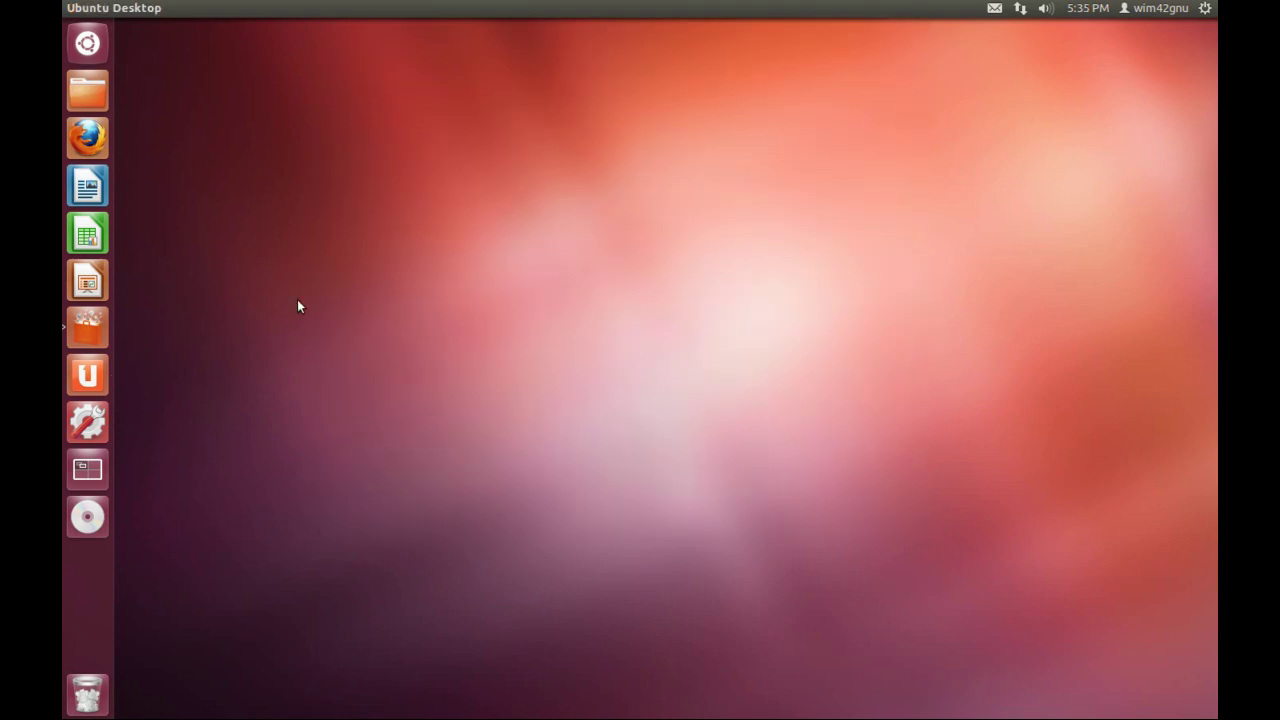
Switch to the upper-left workspace, view the VLC media player page in Ubuntu Software Center, and return to the main page.
click(87, 469)
click(272, 217)
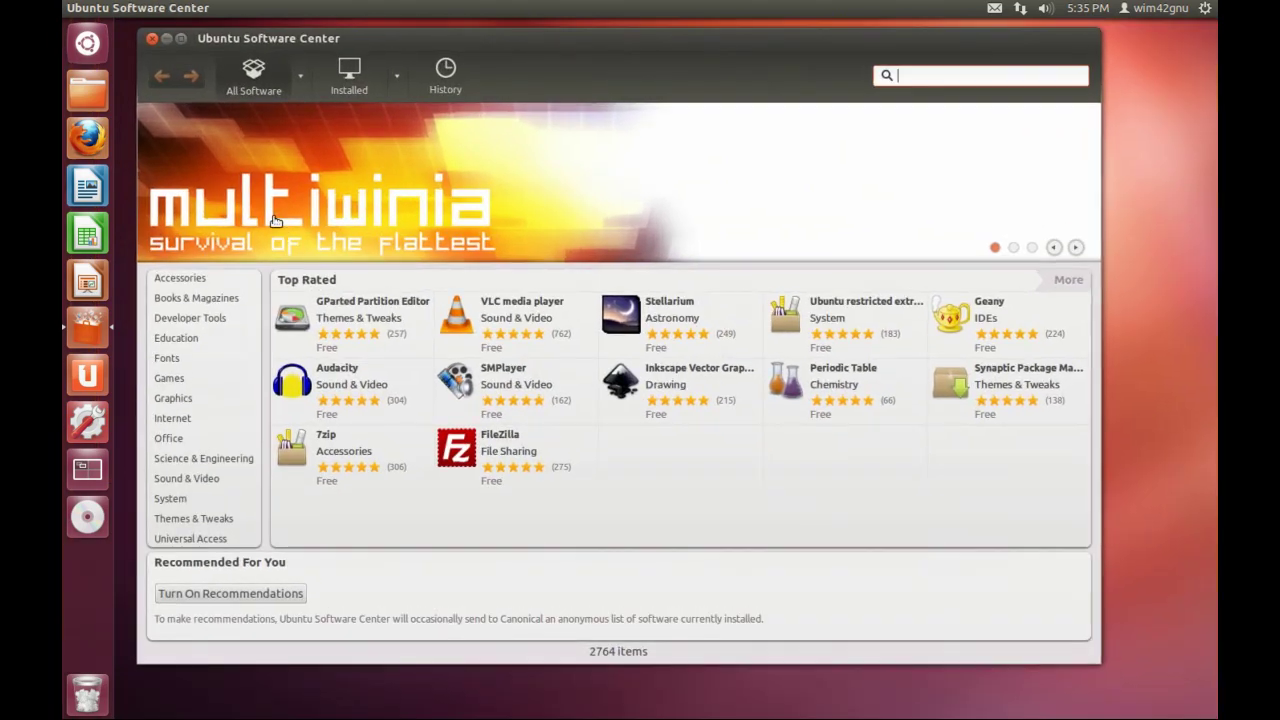
click(497, 318)
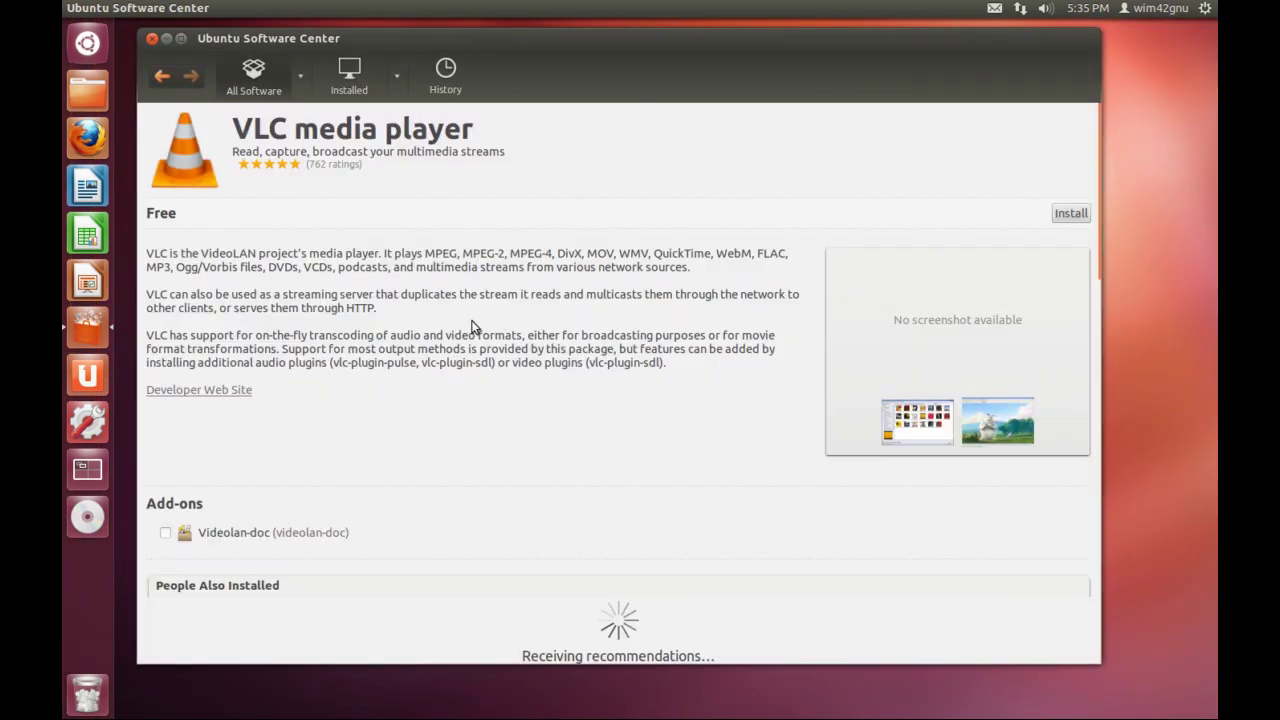
click(158, 75)
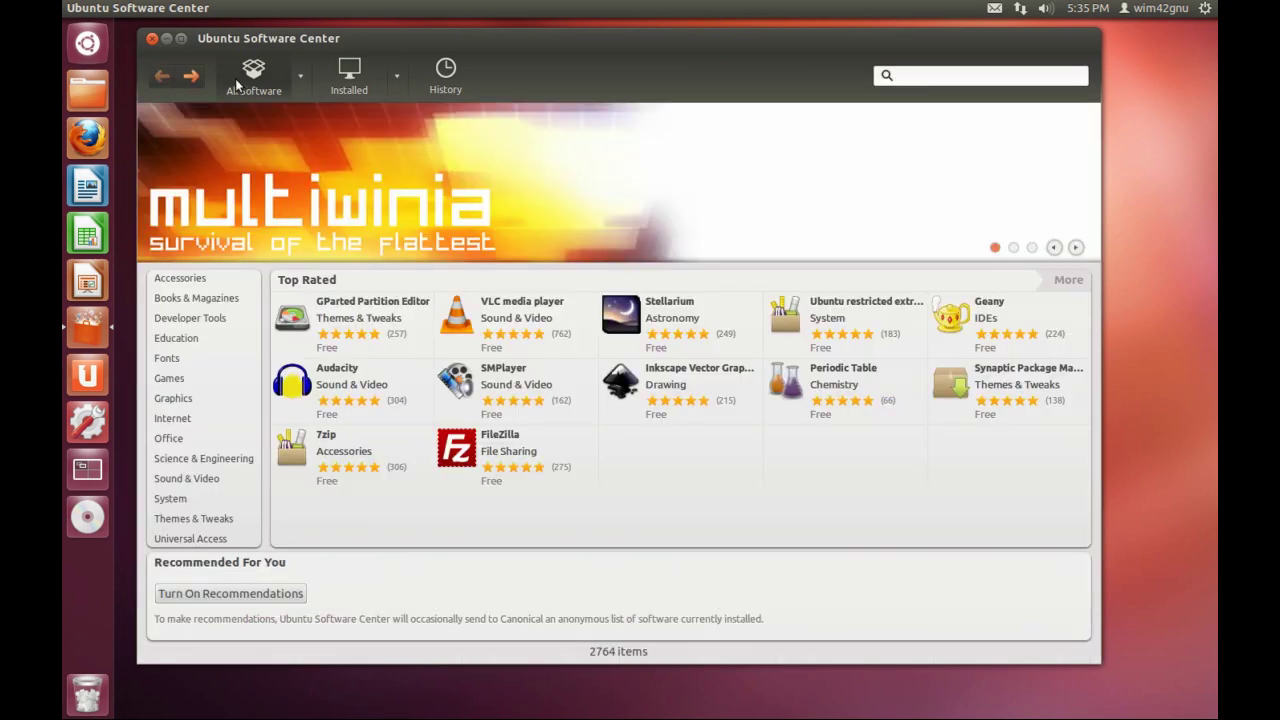
Look through the source filters for all software and installed software, and close Ubuntu Software Center.
click(300, 78)
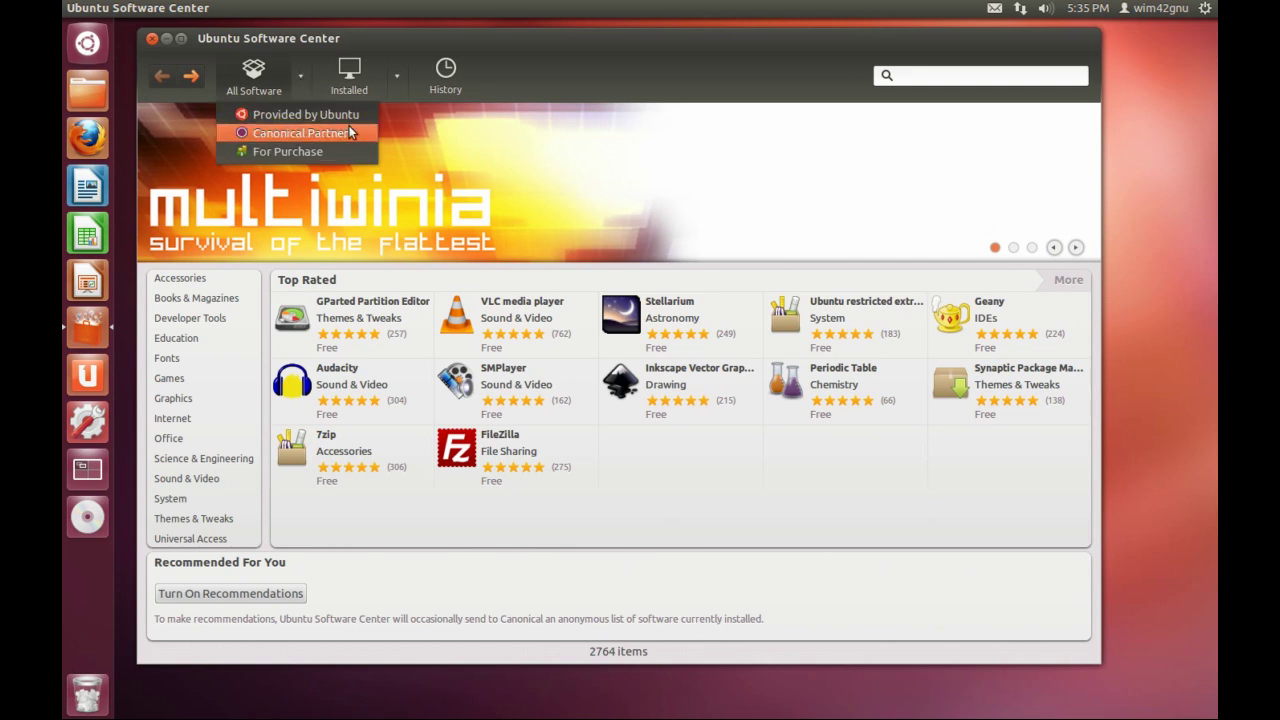
click(396, 82)
click(397, 79)
click(399, 78)
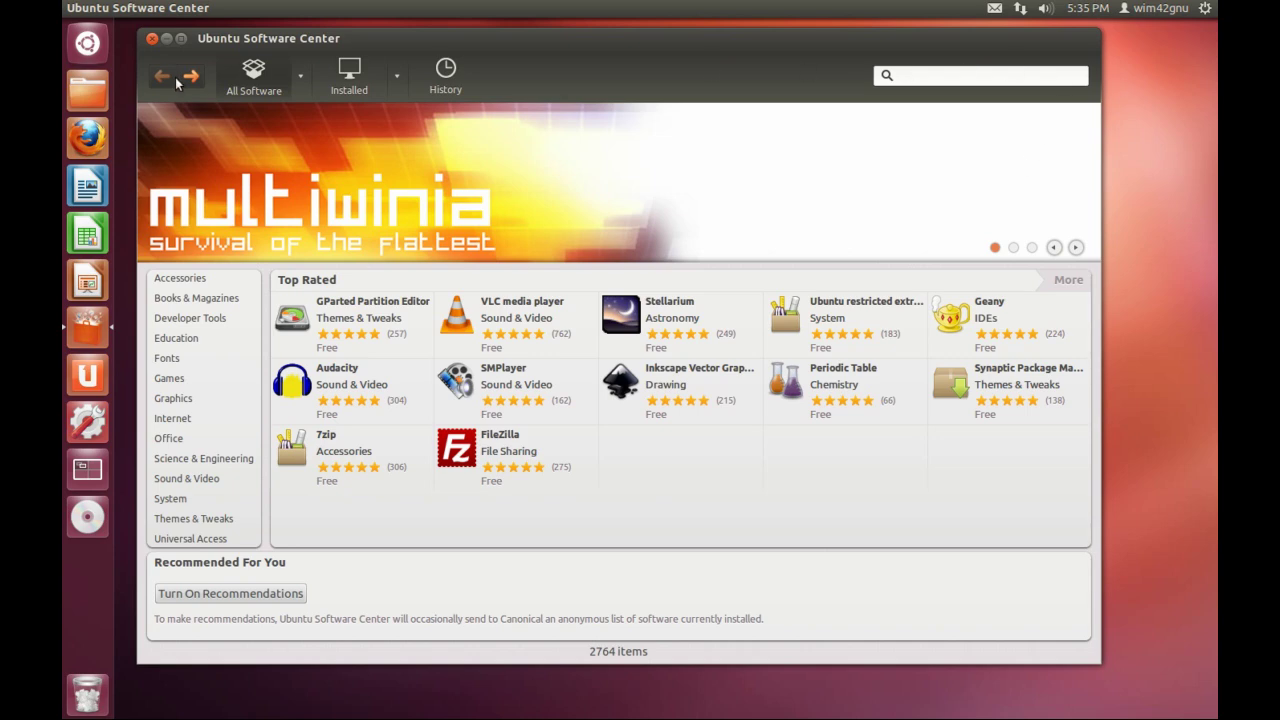
click(151, 39)
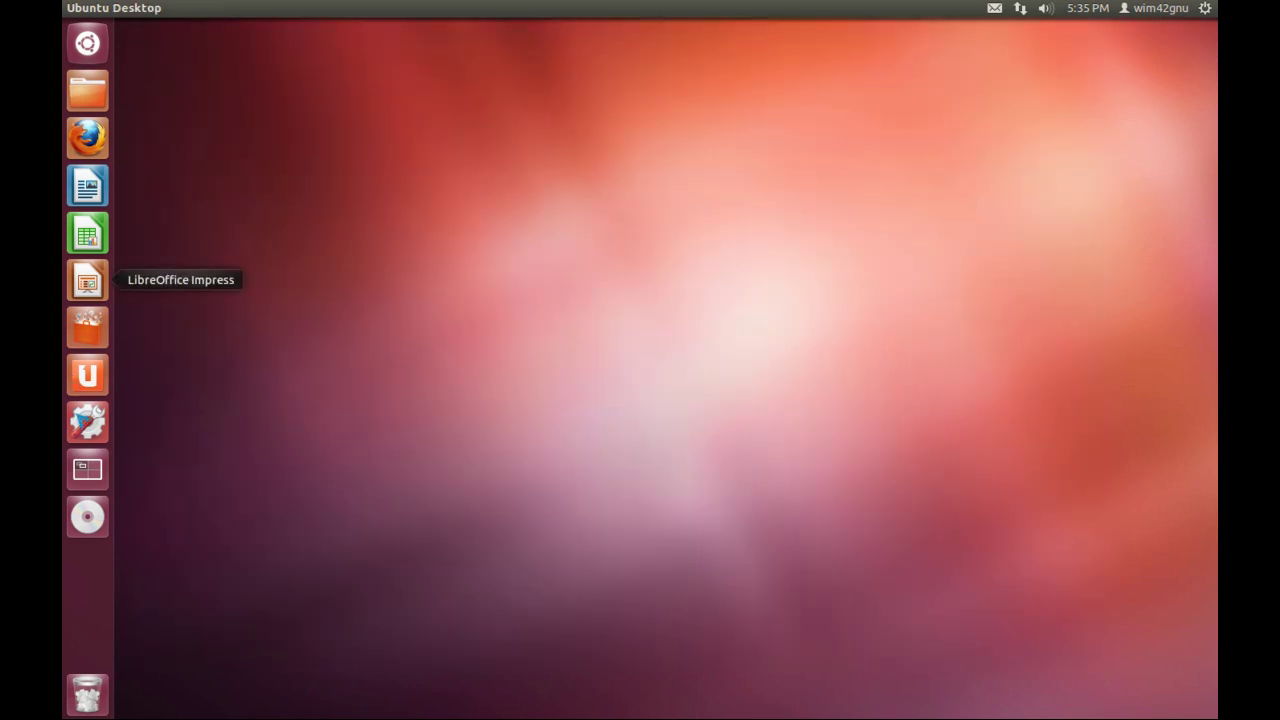
View the System Settings overview and close it.
click(88, 428)
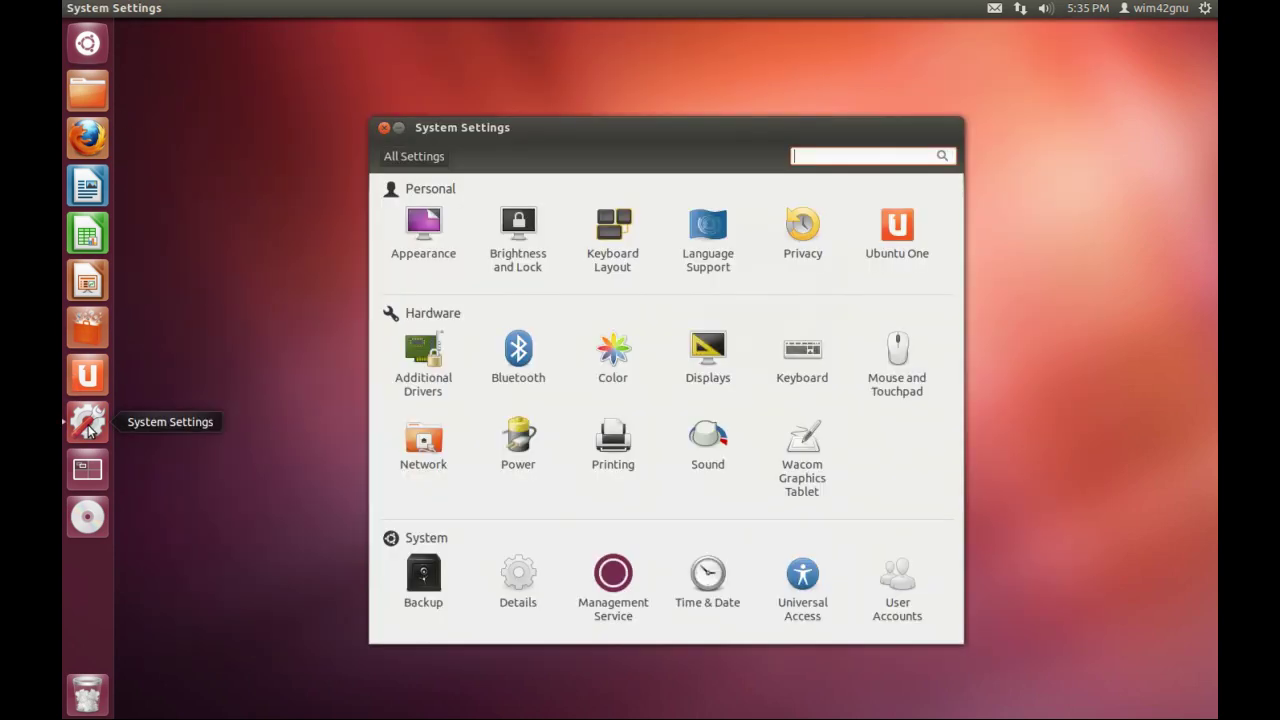
click(383, 127)
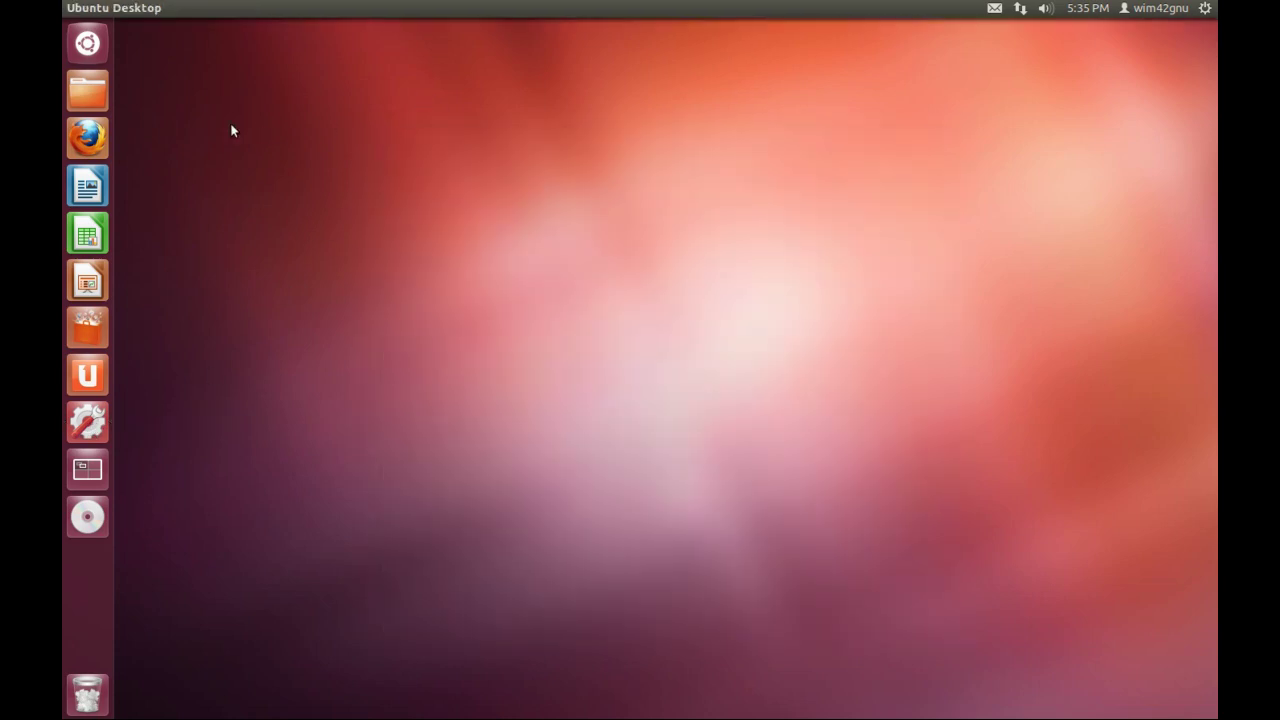
Open the Dash, shrink it to its compact size, and close it.
click(97, 49)
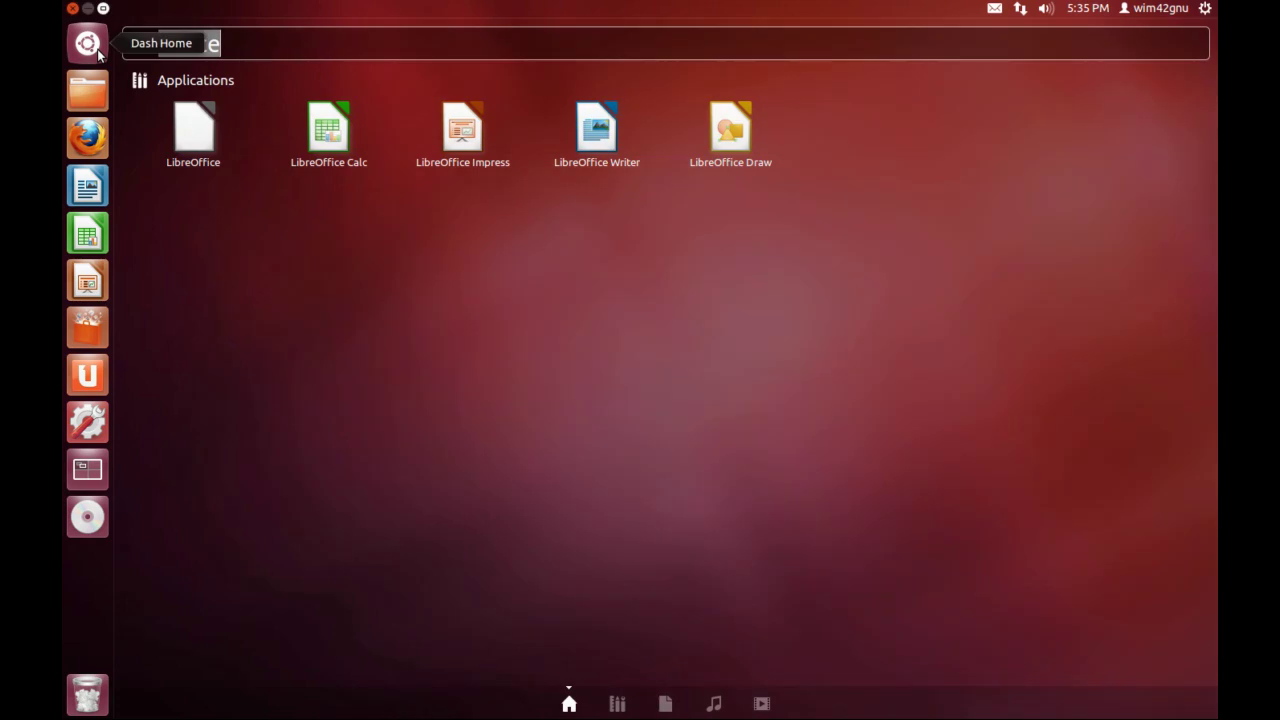
click(103, 8)
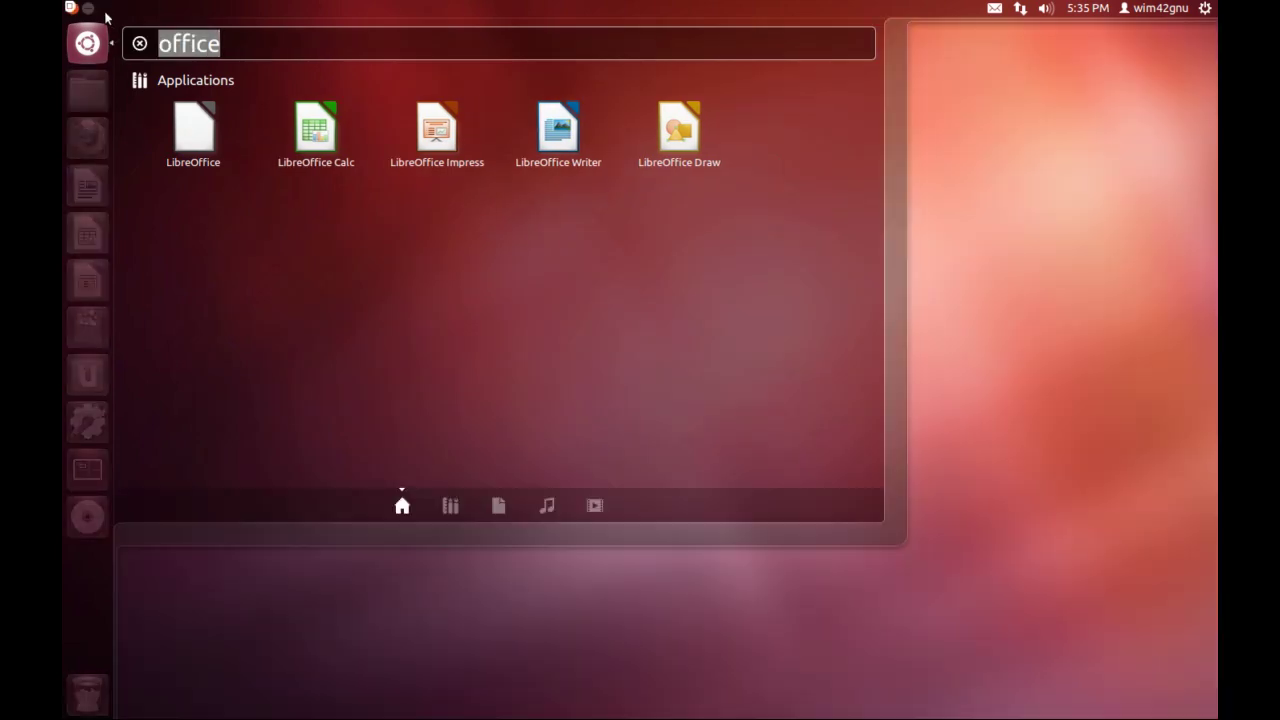
click(71, 8)
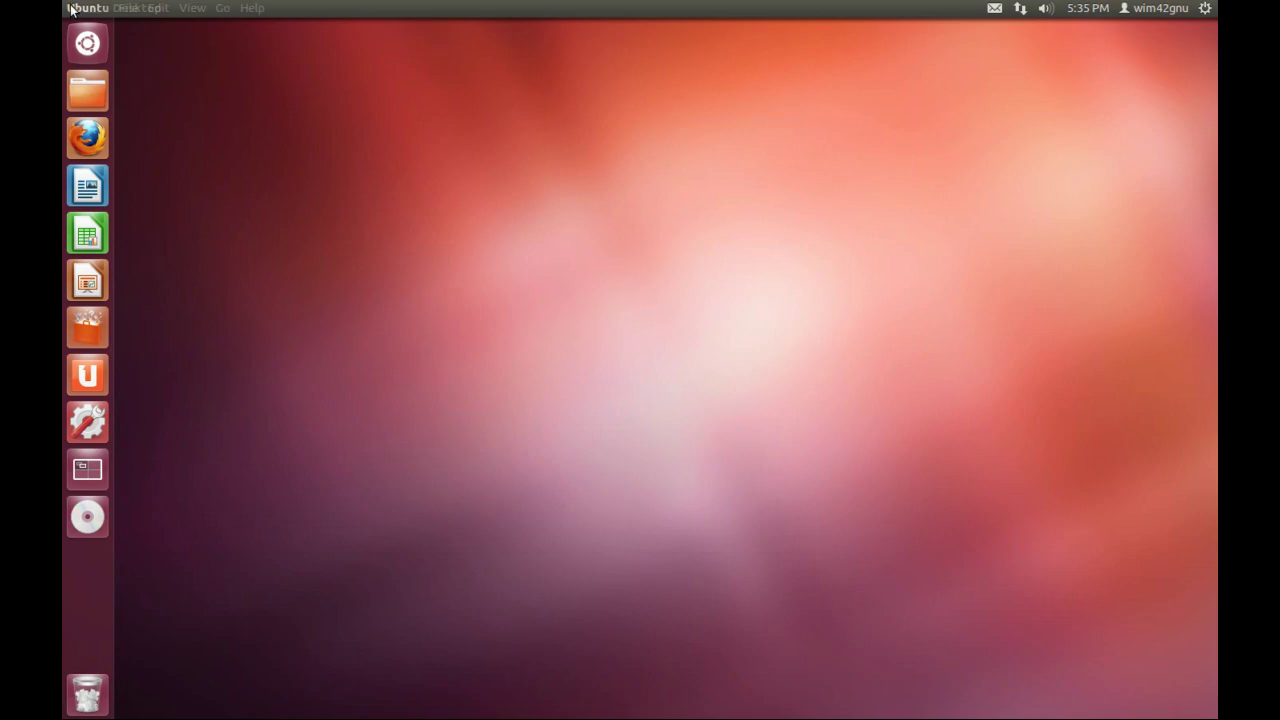
Reopen the Dash at full-screen size and expand the complete list of installed applications.
click(88, 44)
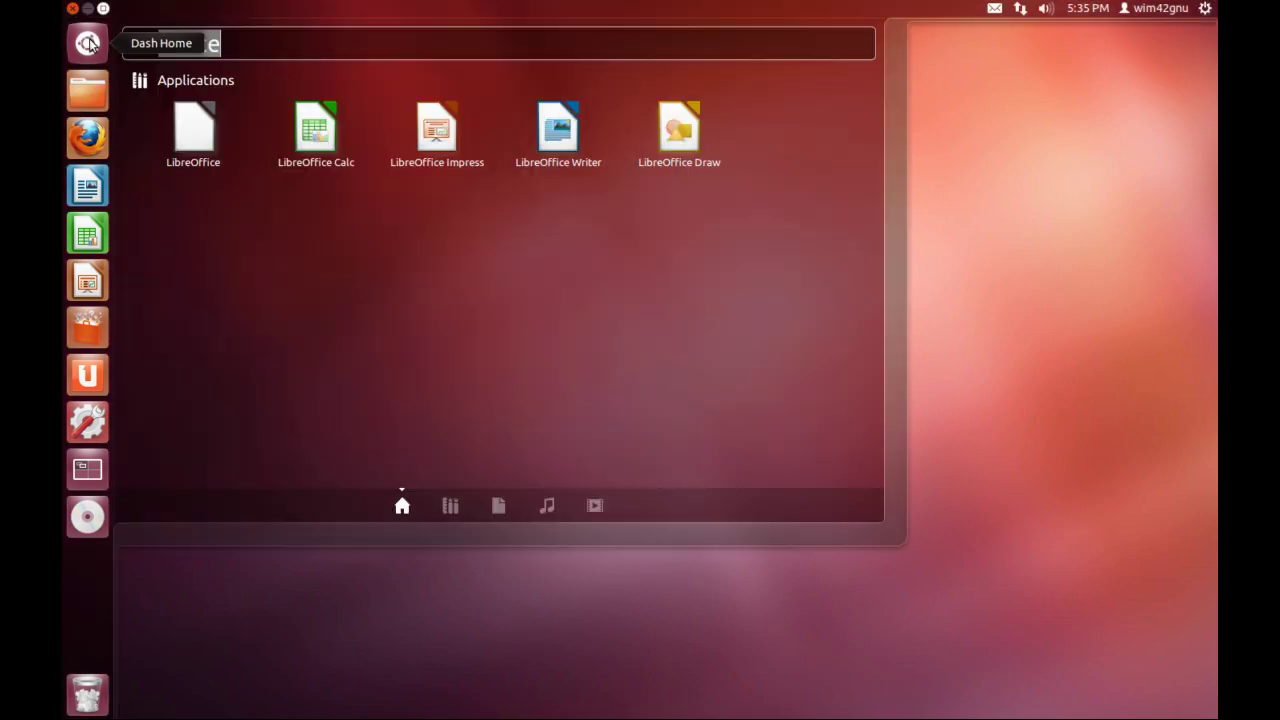
click(103, 9)
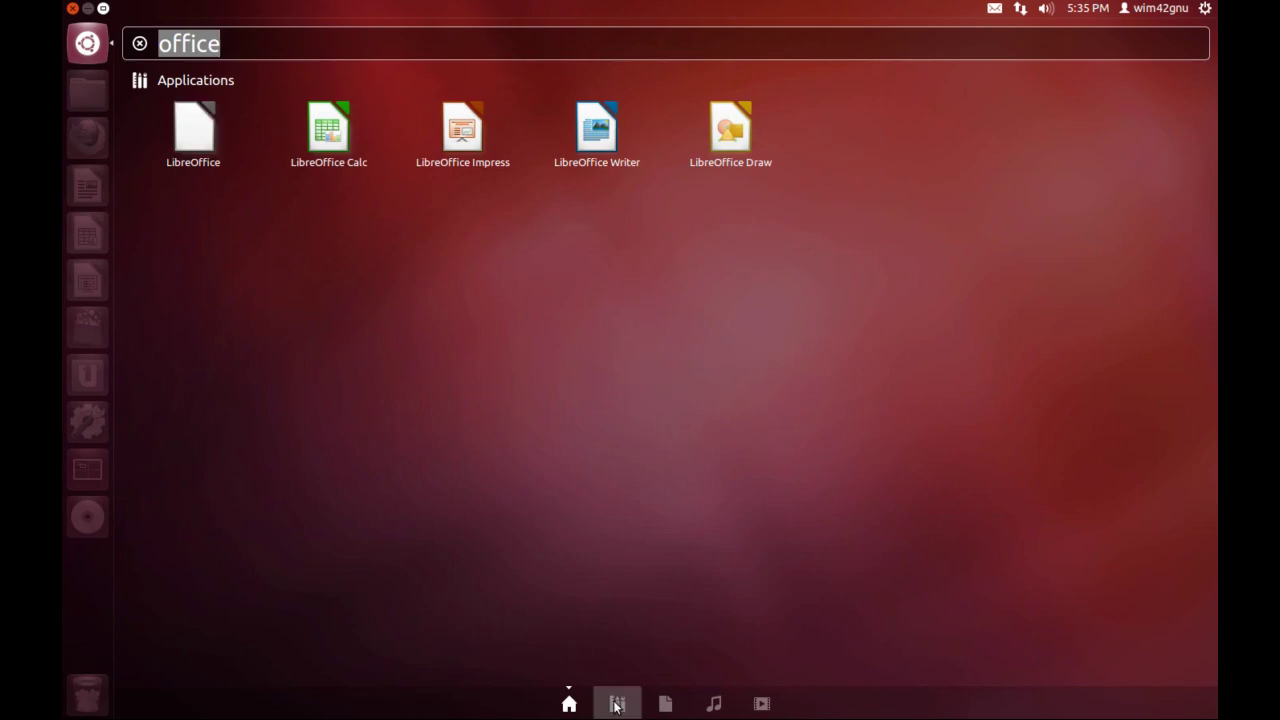
click(617, 704)
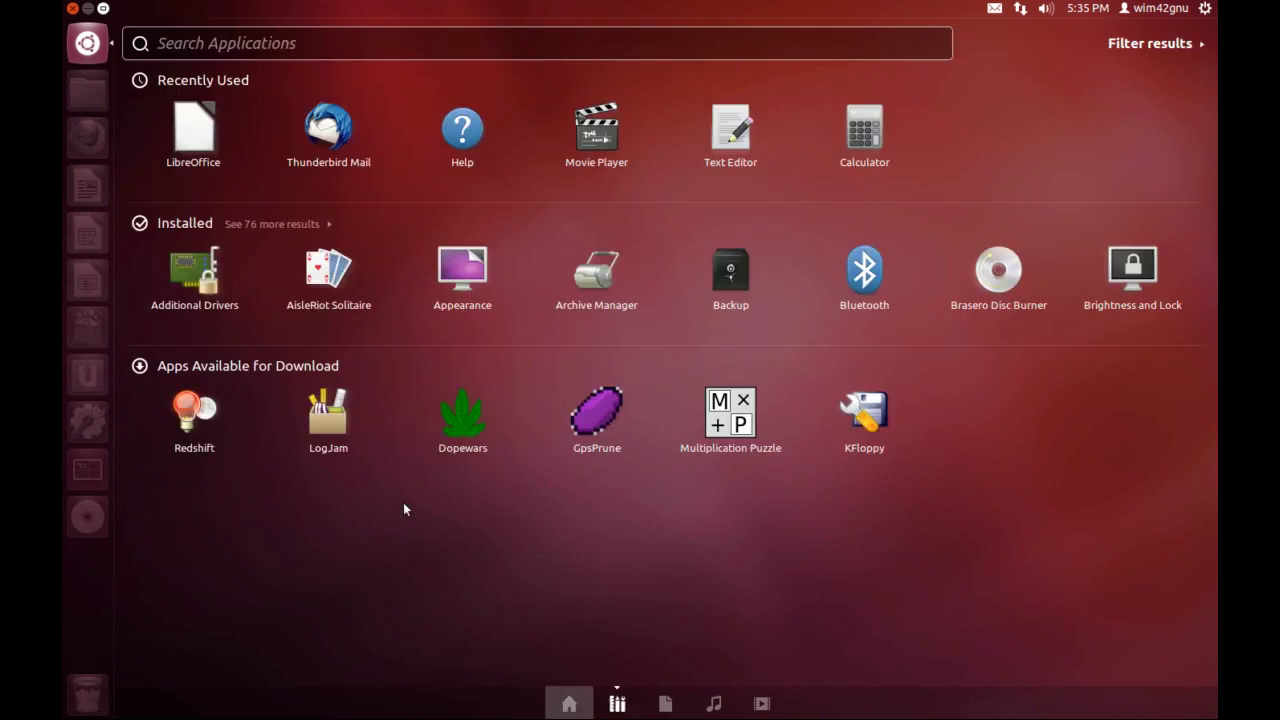
click(308, 217)
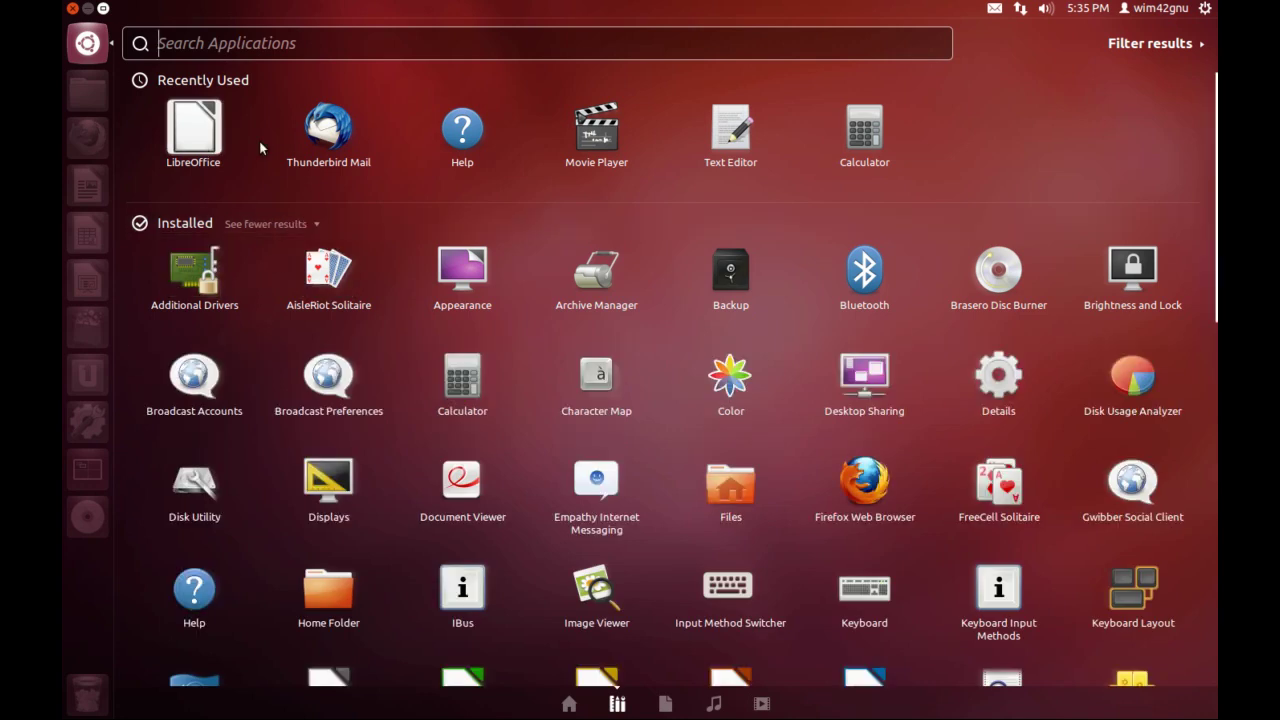
Browse through the installed applications in the Dash and launch Rhythmbox Music Player.
scroll(1205, 185, down, 3)
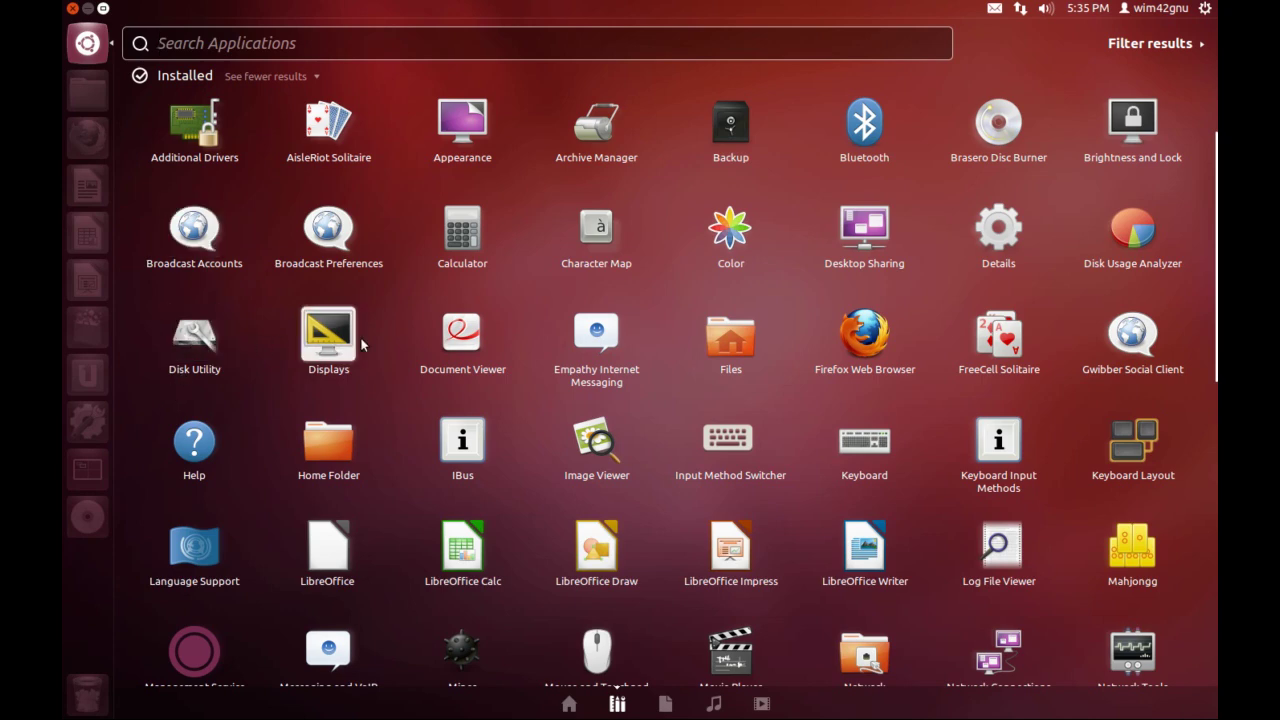
scroll(1216, 310, down, 5)
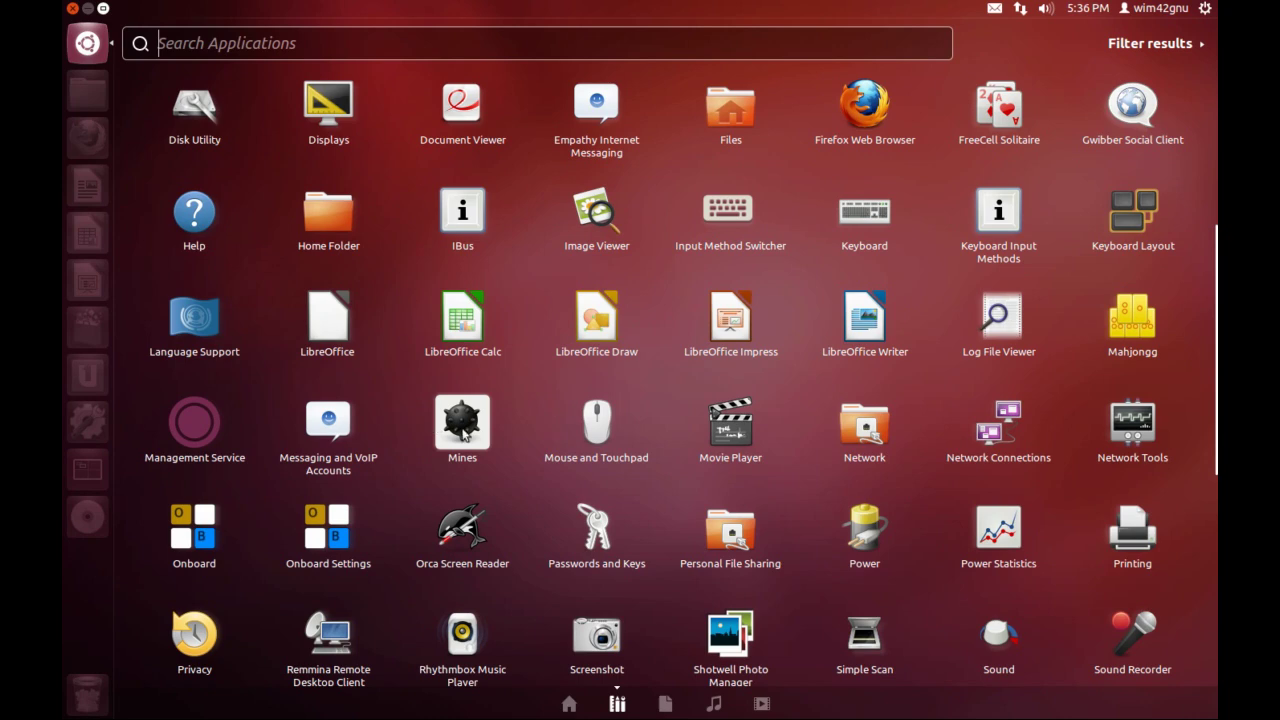
scroll(1214, 430, down, 1)
scroll(1215, 428, down, 5)
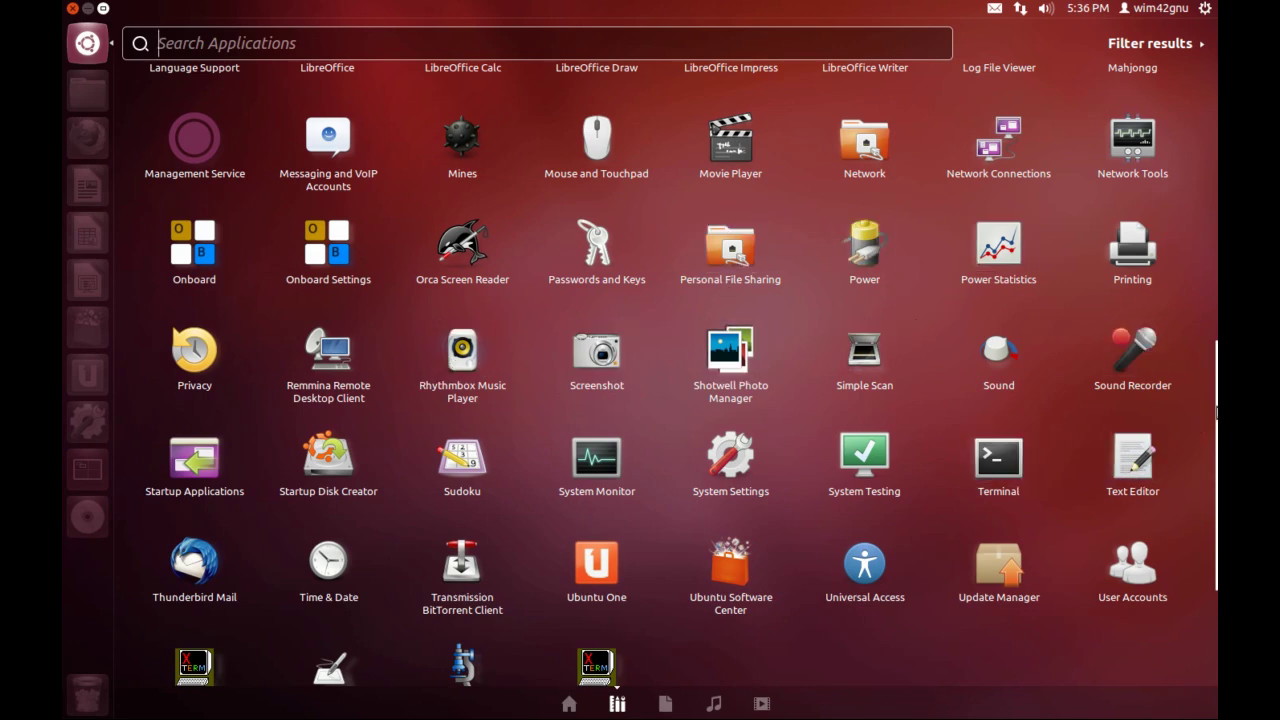
scroll(1212, 414, down, 1)
scroll(1217, 437, down, 3)
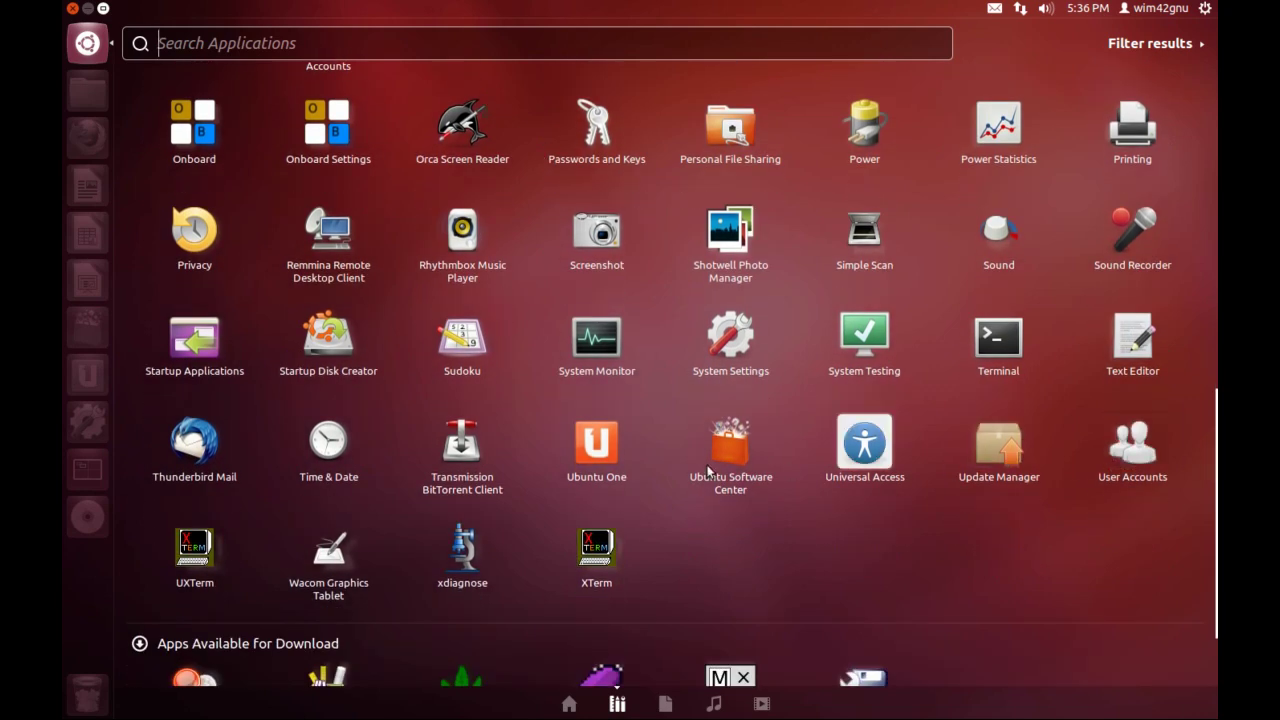
click(462, 232)
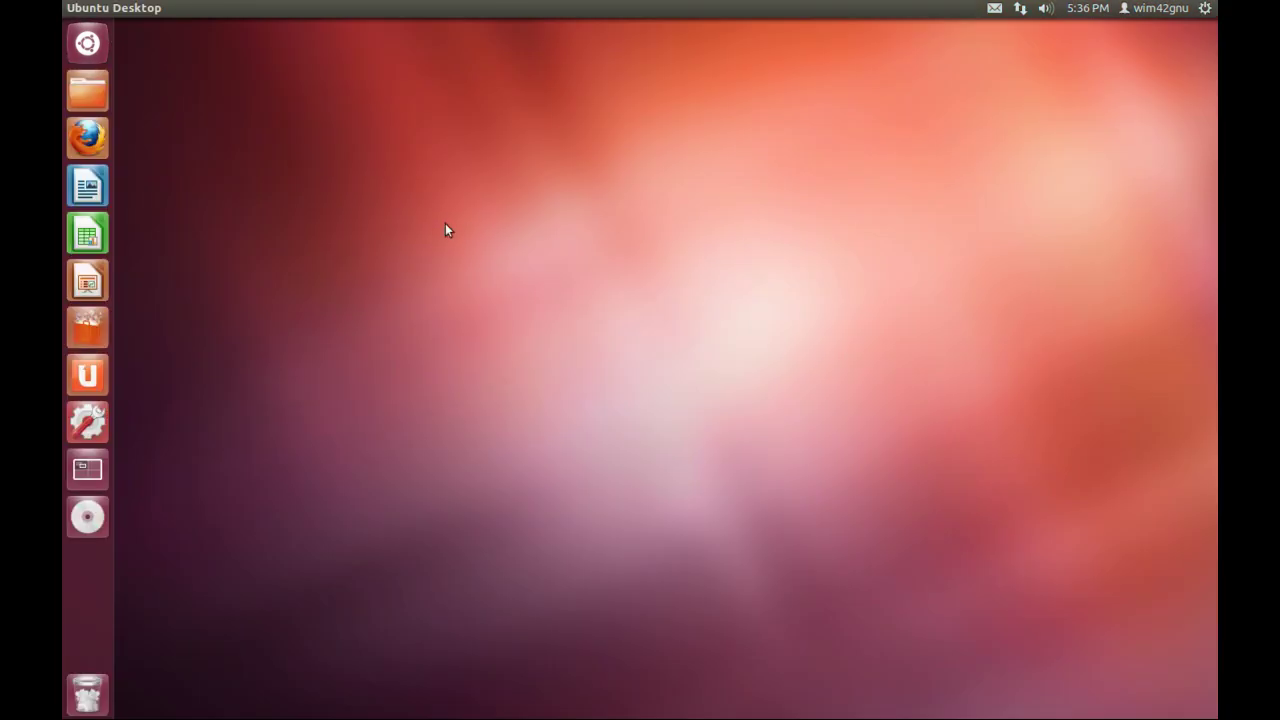
Find System Monitor among the installed applications in the Dash and launch it.
click(91, 51)
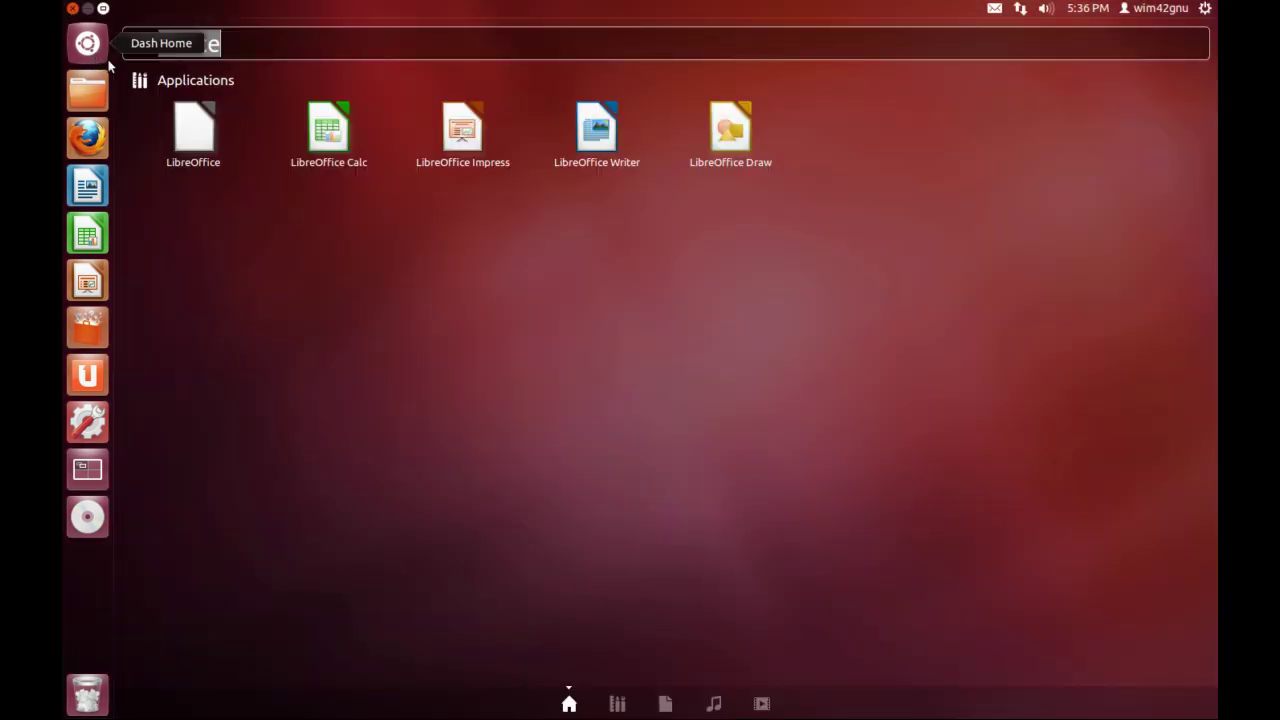
click(617, 703)
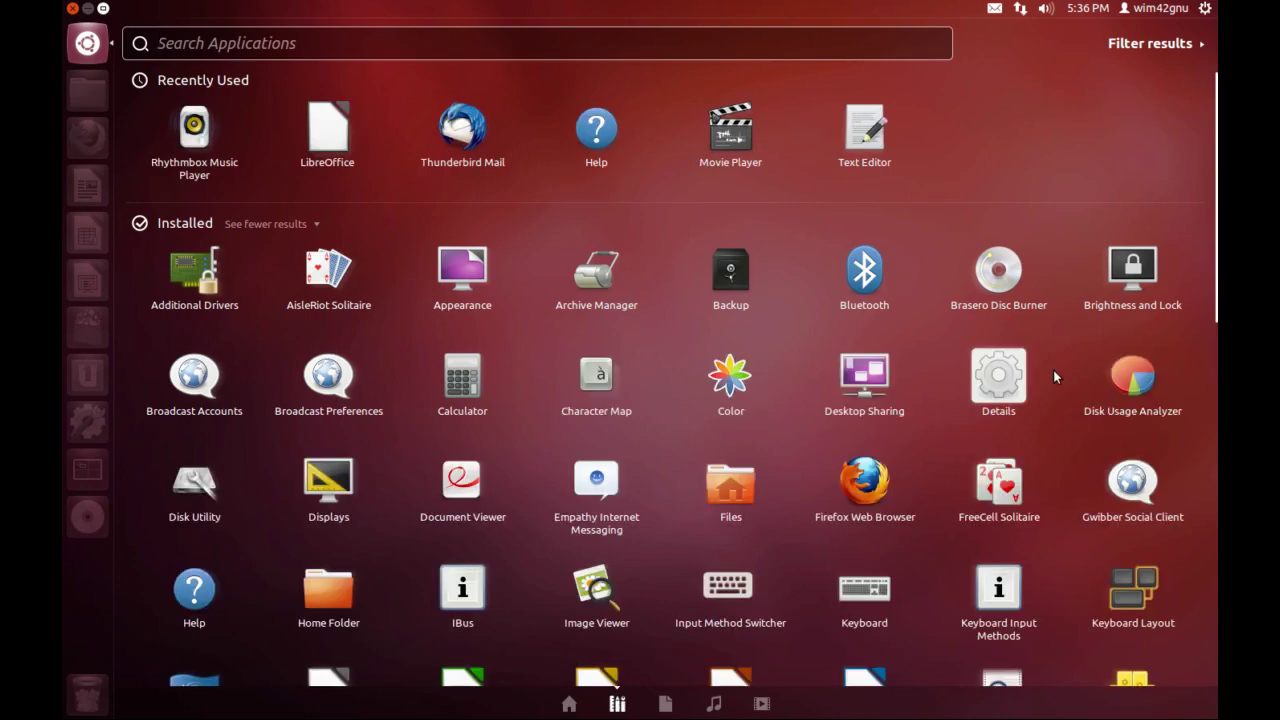
drag(1216, 212, 1197, 540)
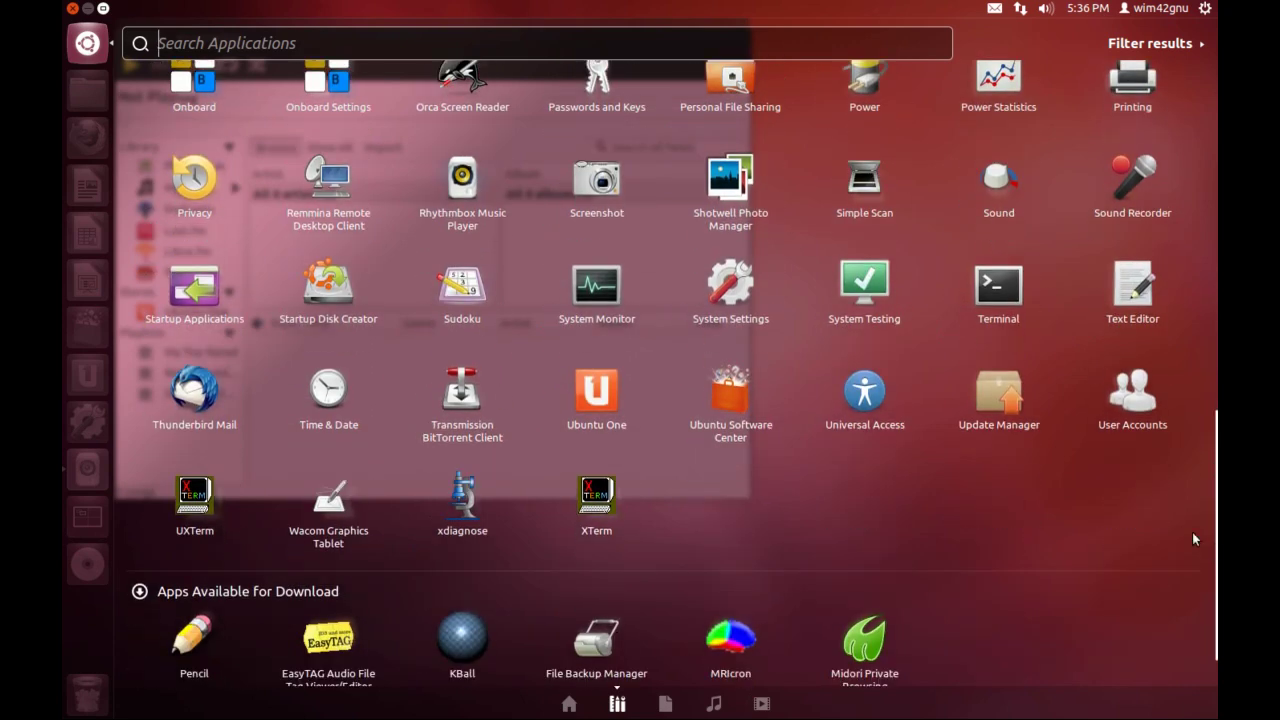
click(605, 289)
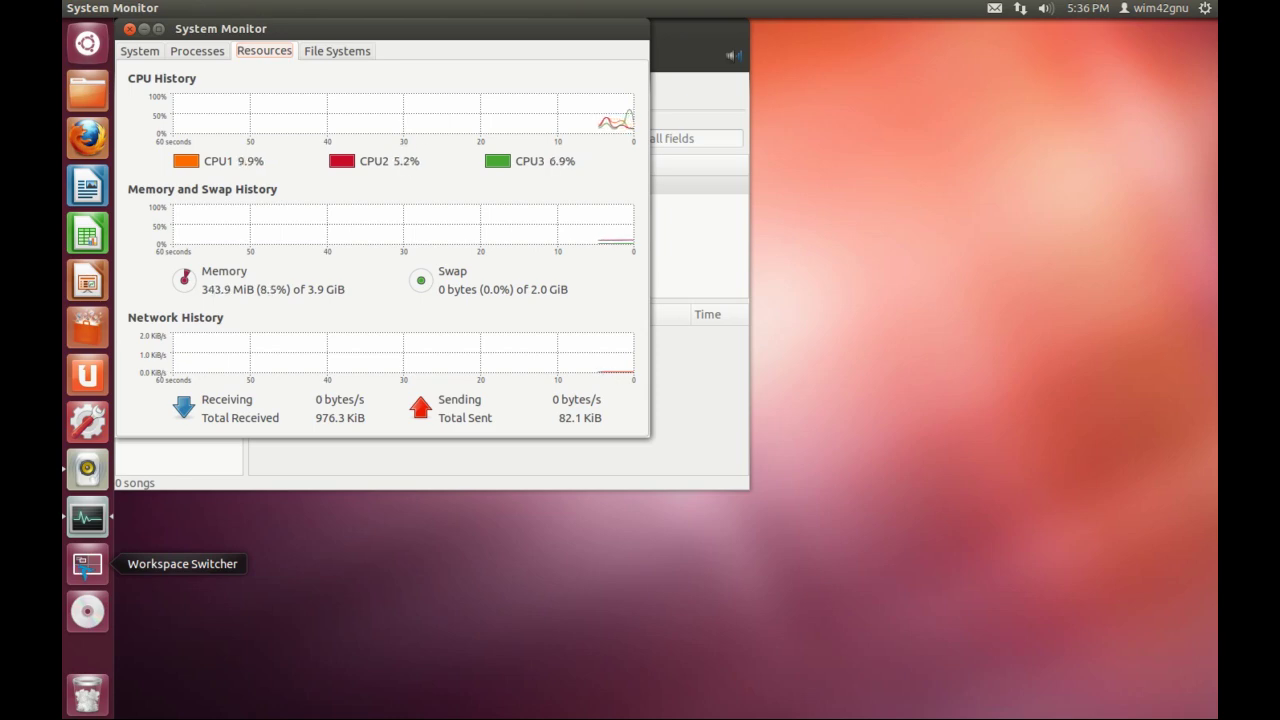
Switch to the upper-right workspace and look through the Dash's installed and downloadable applications.
click(90, 565)
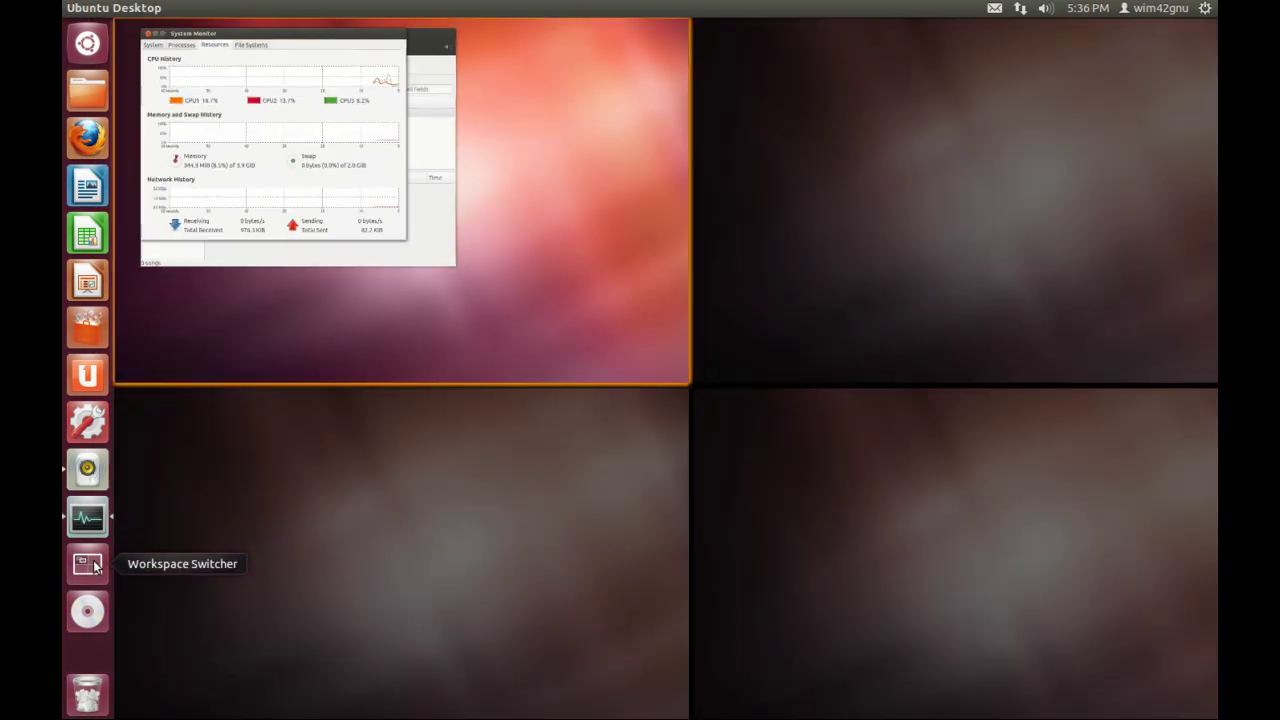
click(757, 216)
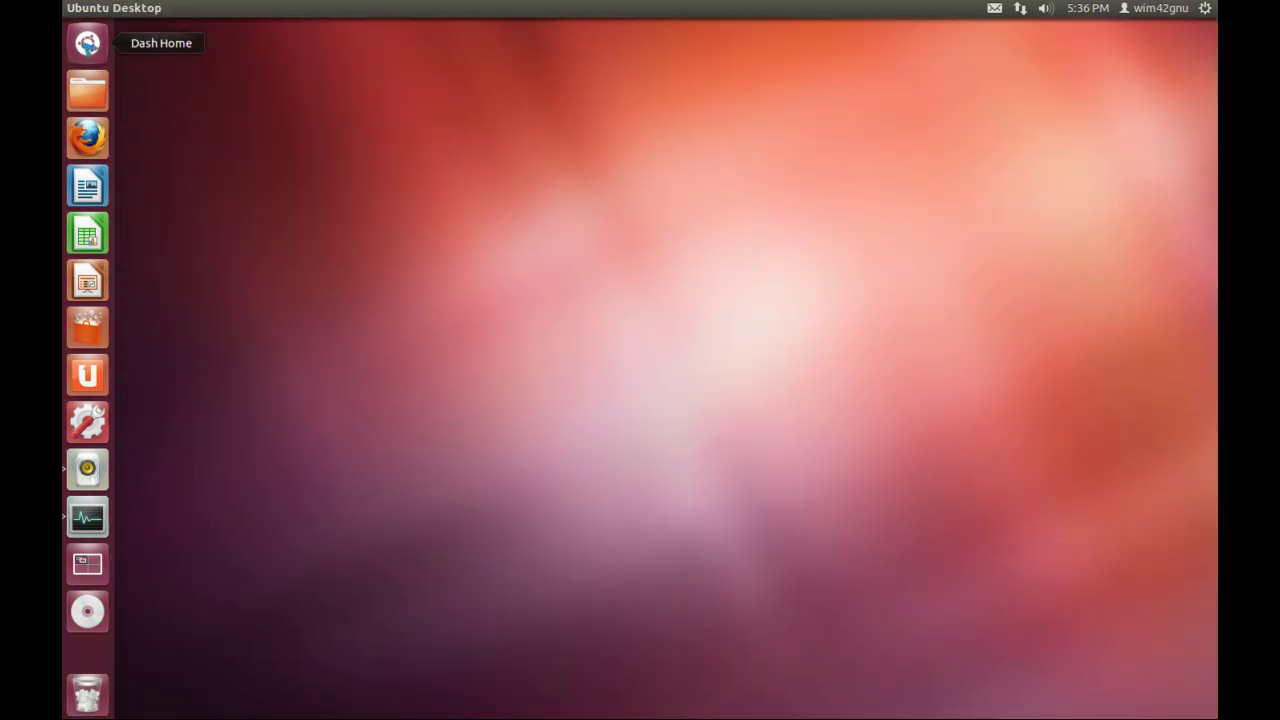
click(88, 42)
click(88, 42)
click(88, 42)
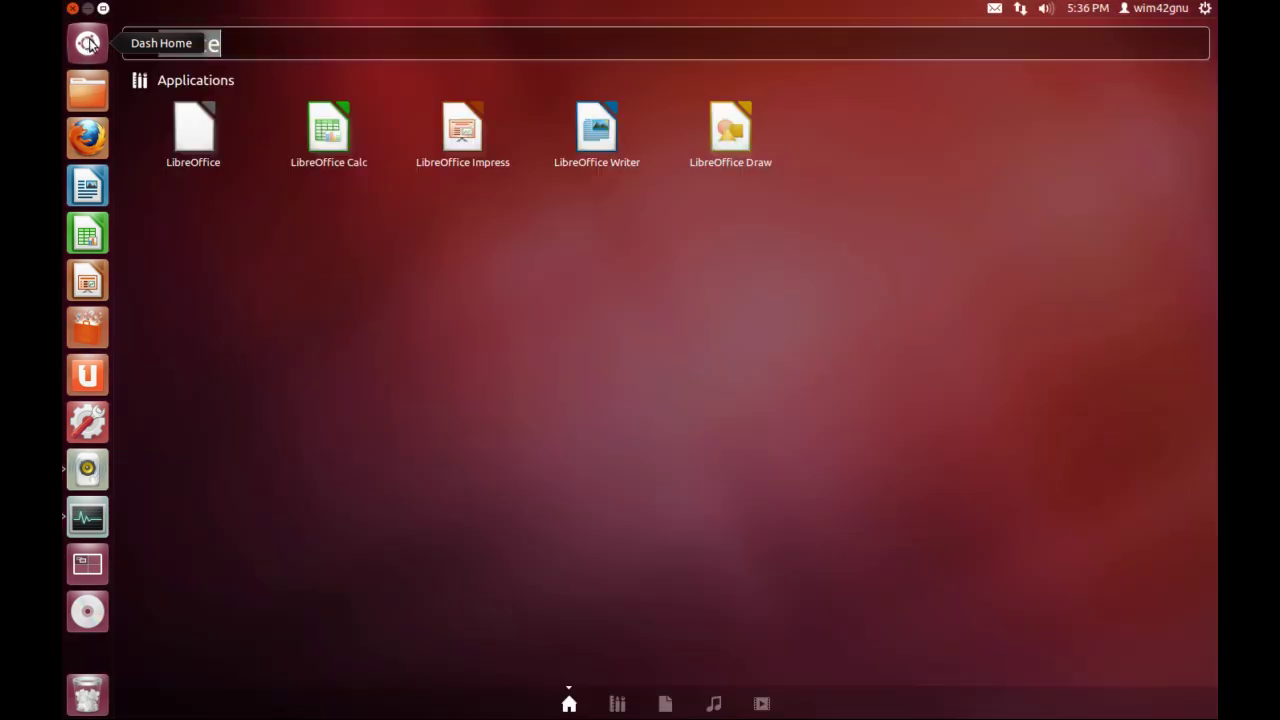
click(618, 704)
scroll(813, 565, down, 7)
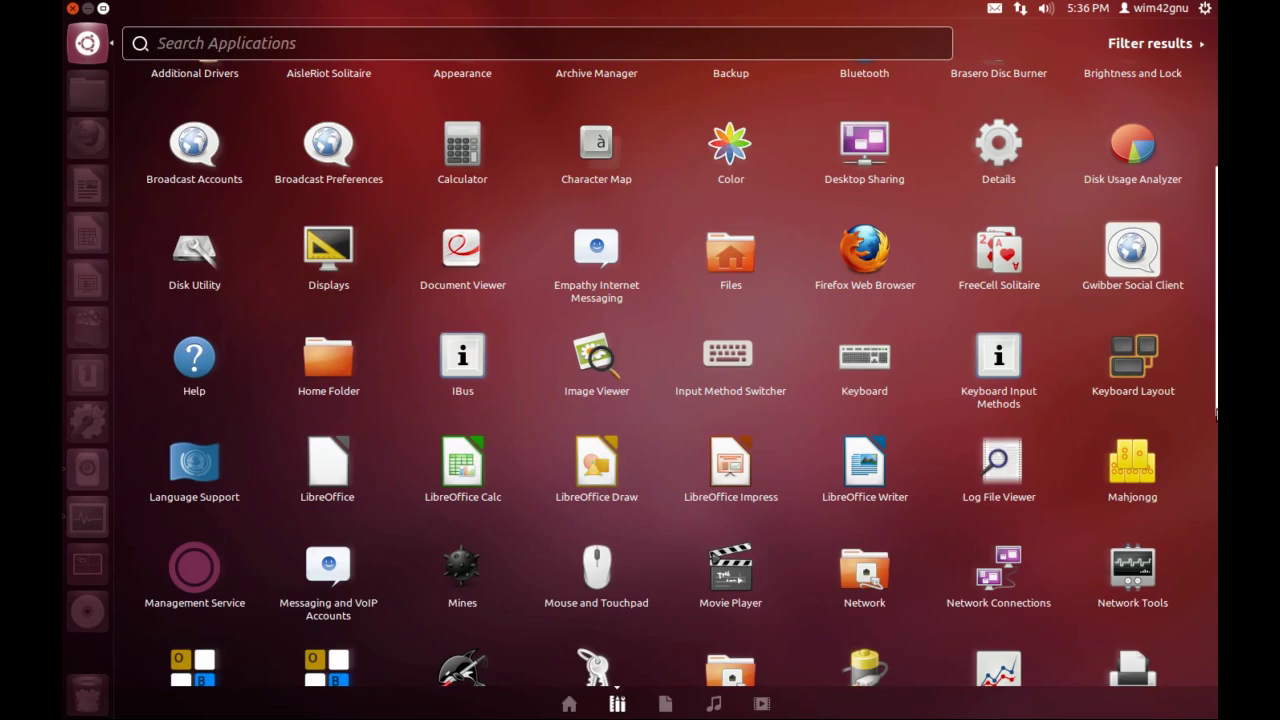
scroll(674, 358, down, 3)
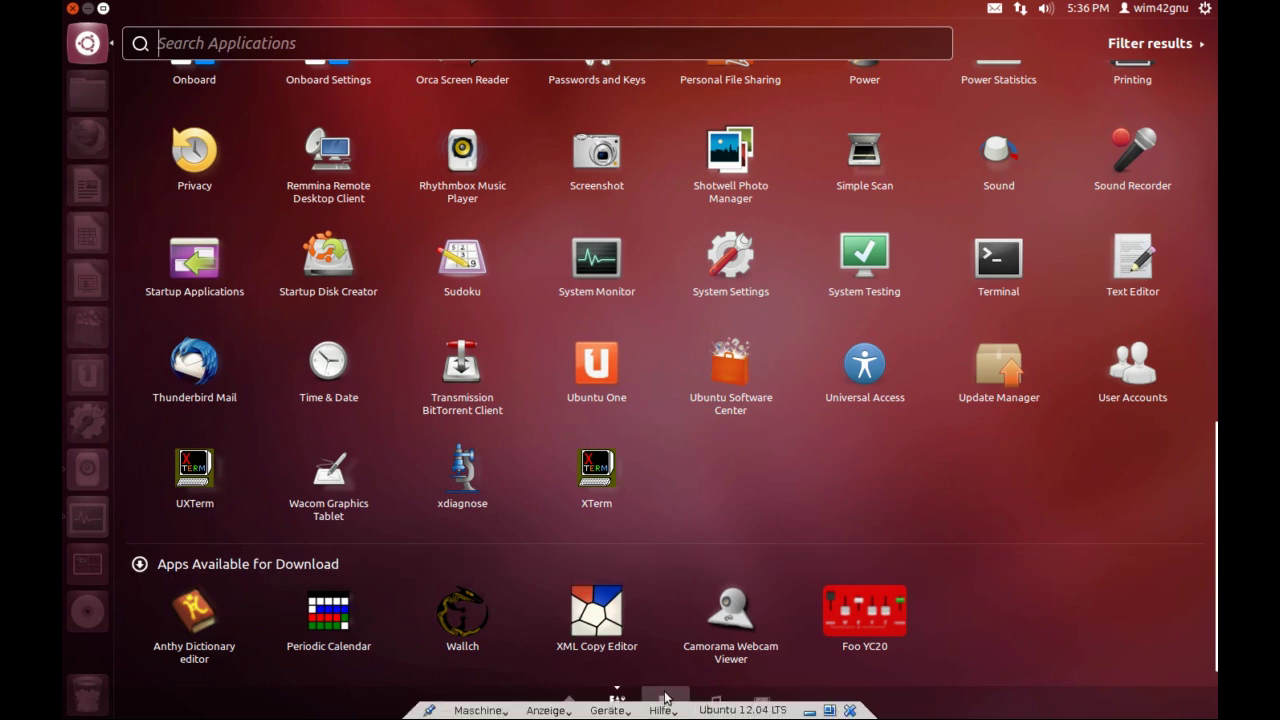
View the Dash's files and folders, music and videos lenses, and close the Dash.
click(665, 698)
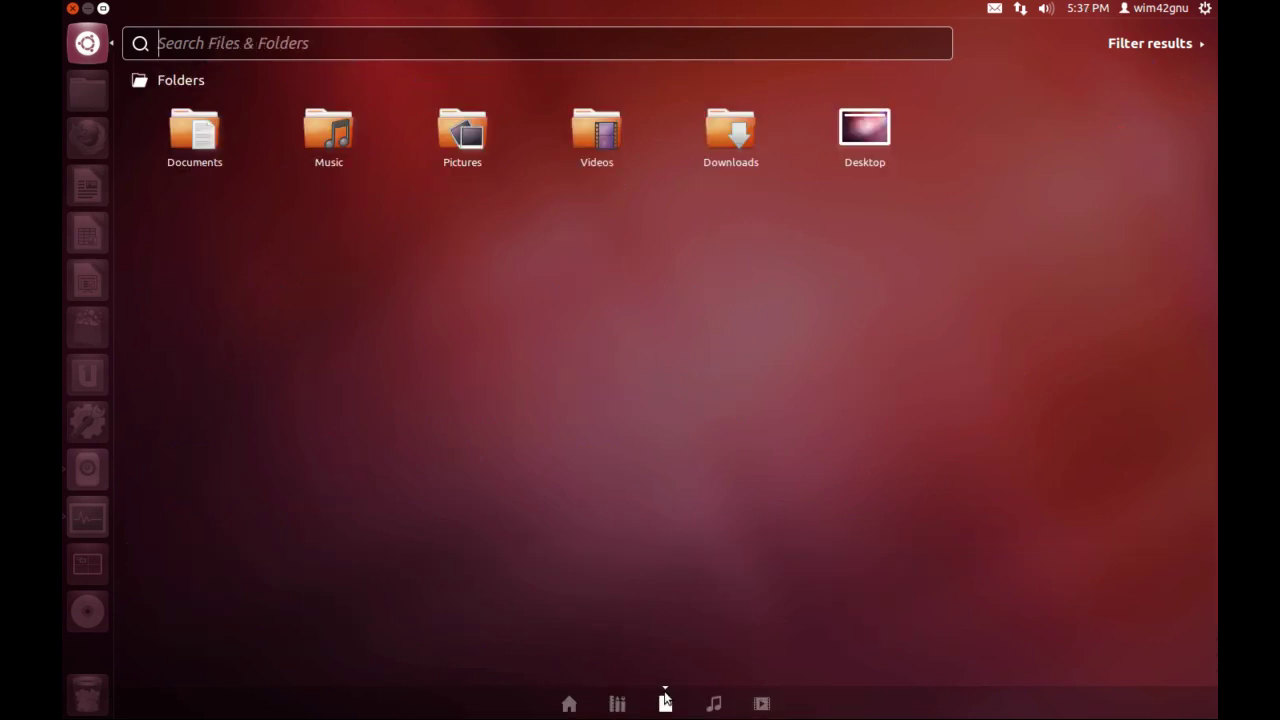
click(713, 703)
click(762, 704)
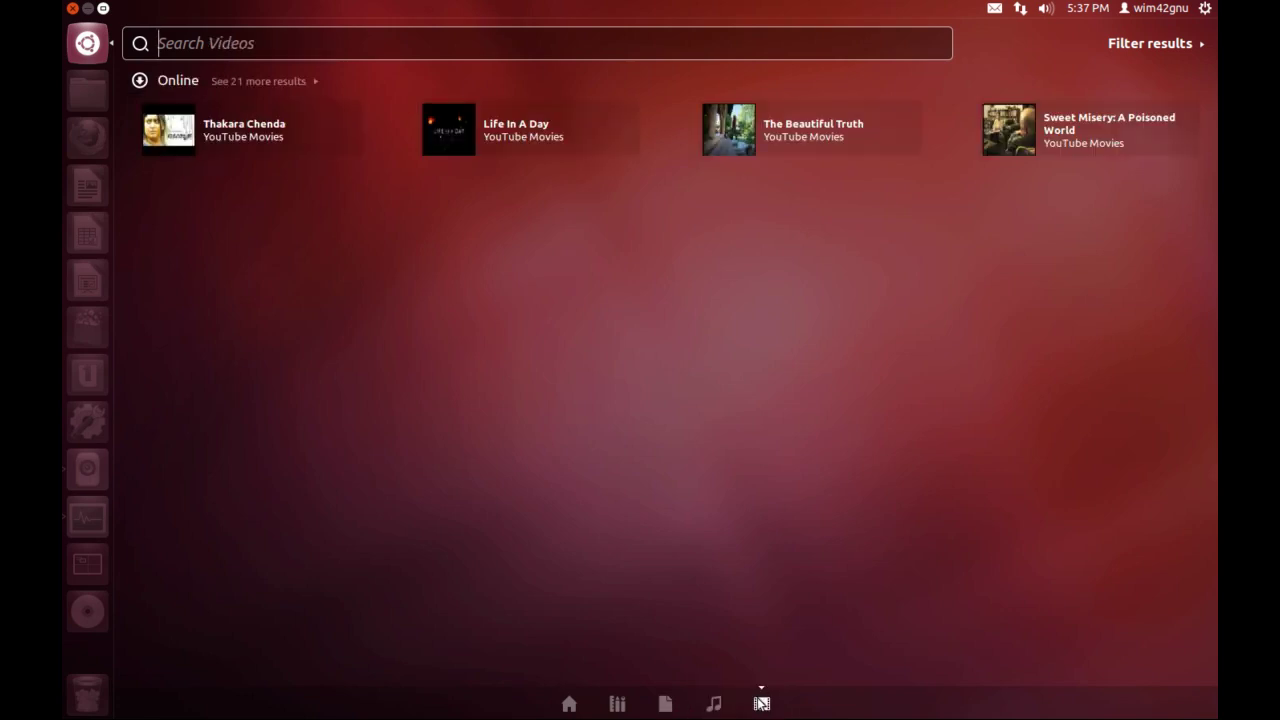
click(95, 45)
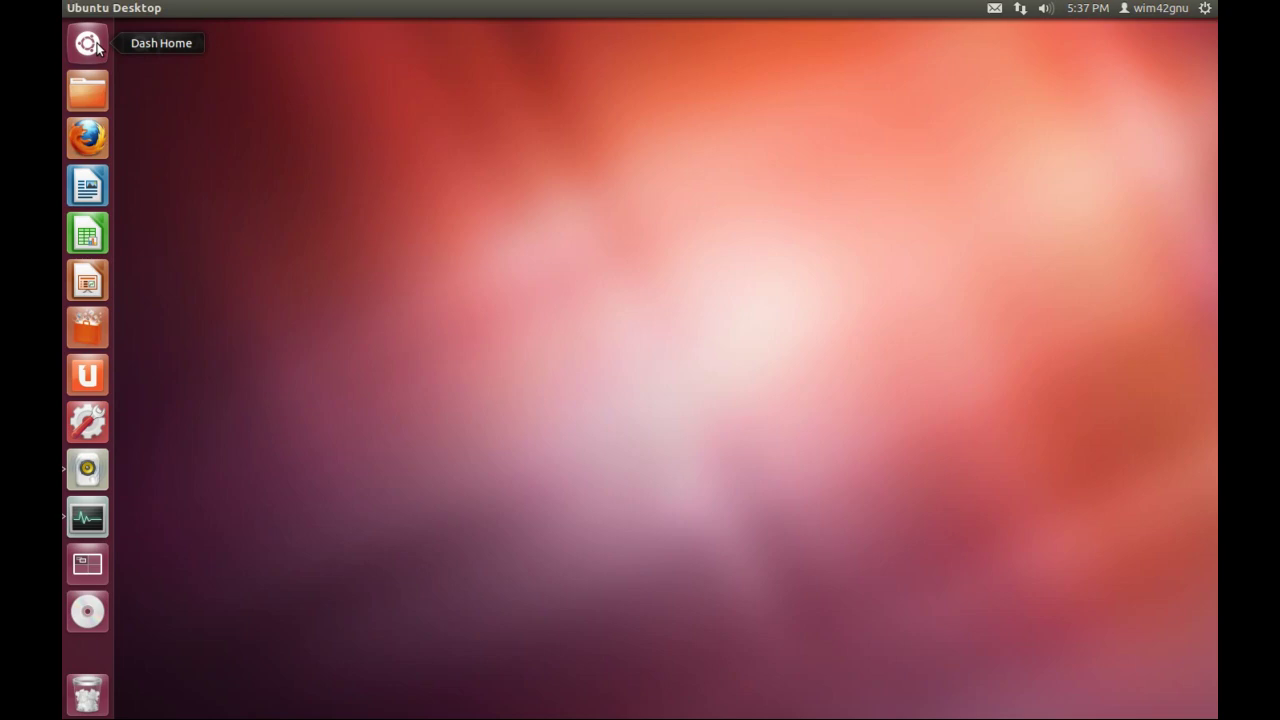
Return to the upper-left workspace and move the System Monitor window mid-screen, clear of most of Rhythmbox.
click(87, 564)
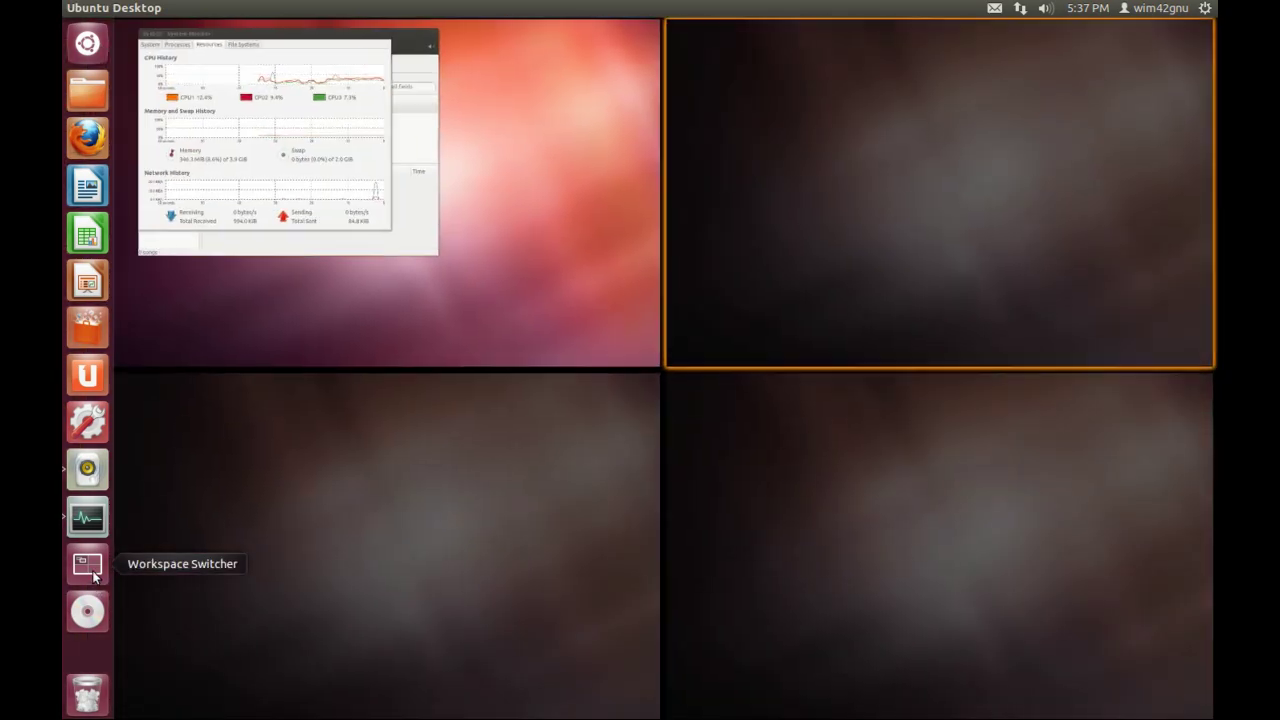
click(278, 205)
drag(400, 14, 801, 174)
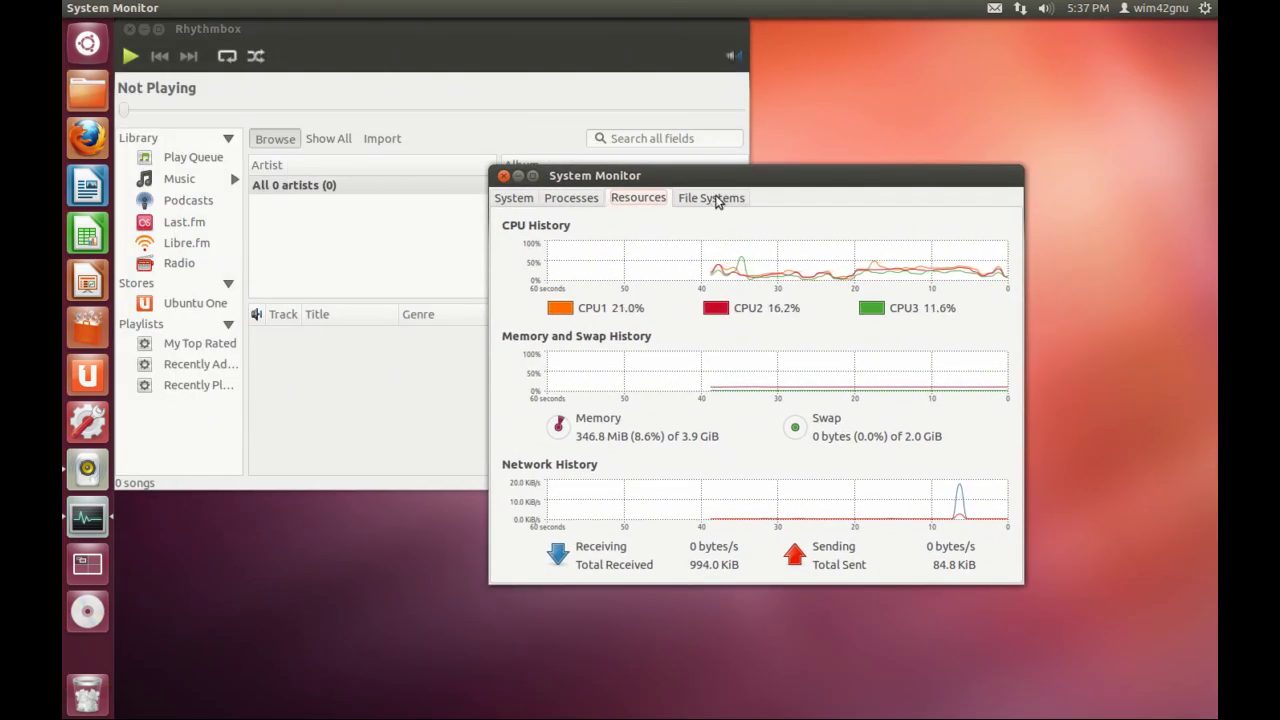
View the file systems, processes and system information in System Monitor, and close it.
click(688, 199)
click(575, 200)
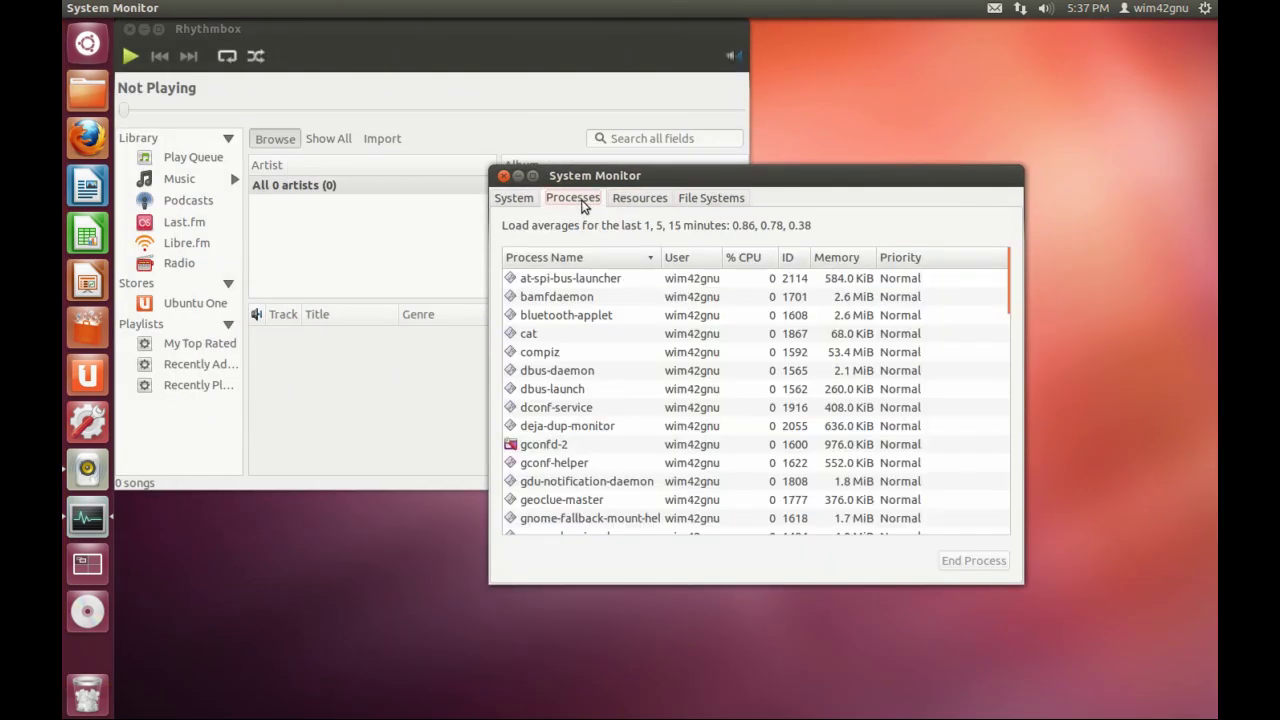
click(518, 203)
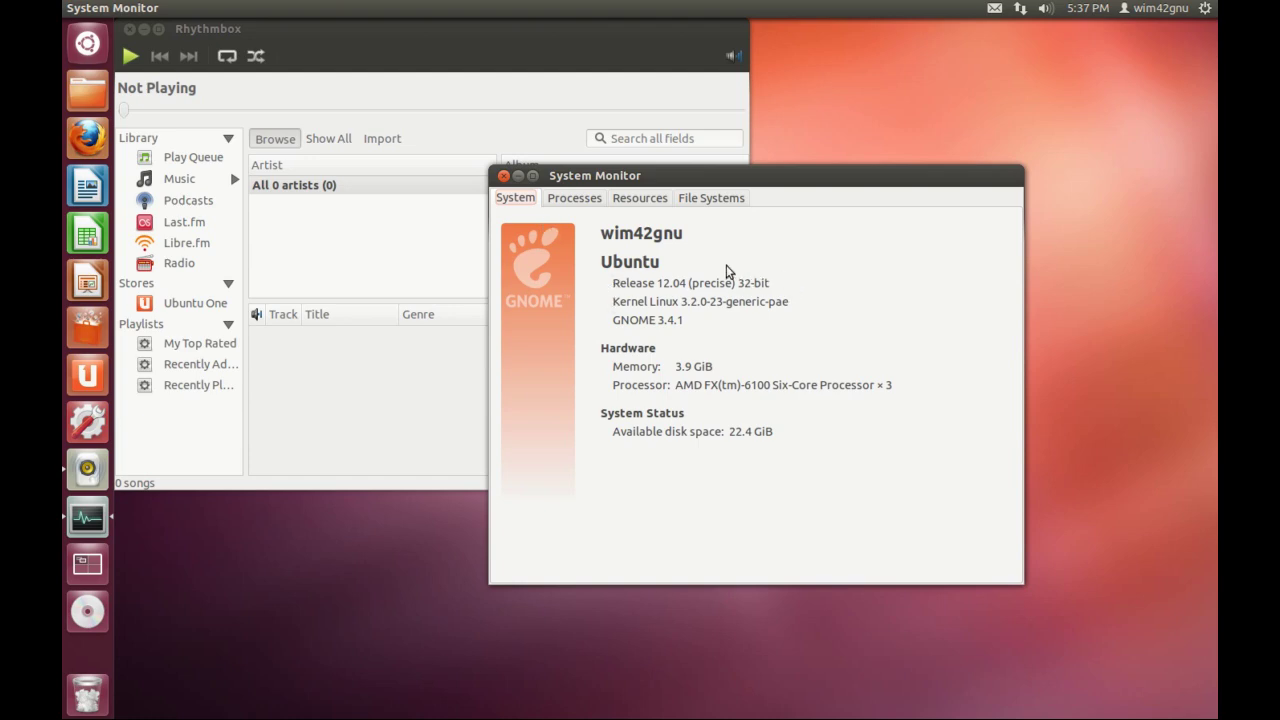
click(502, 176)
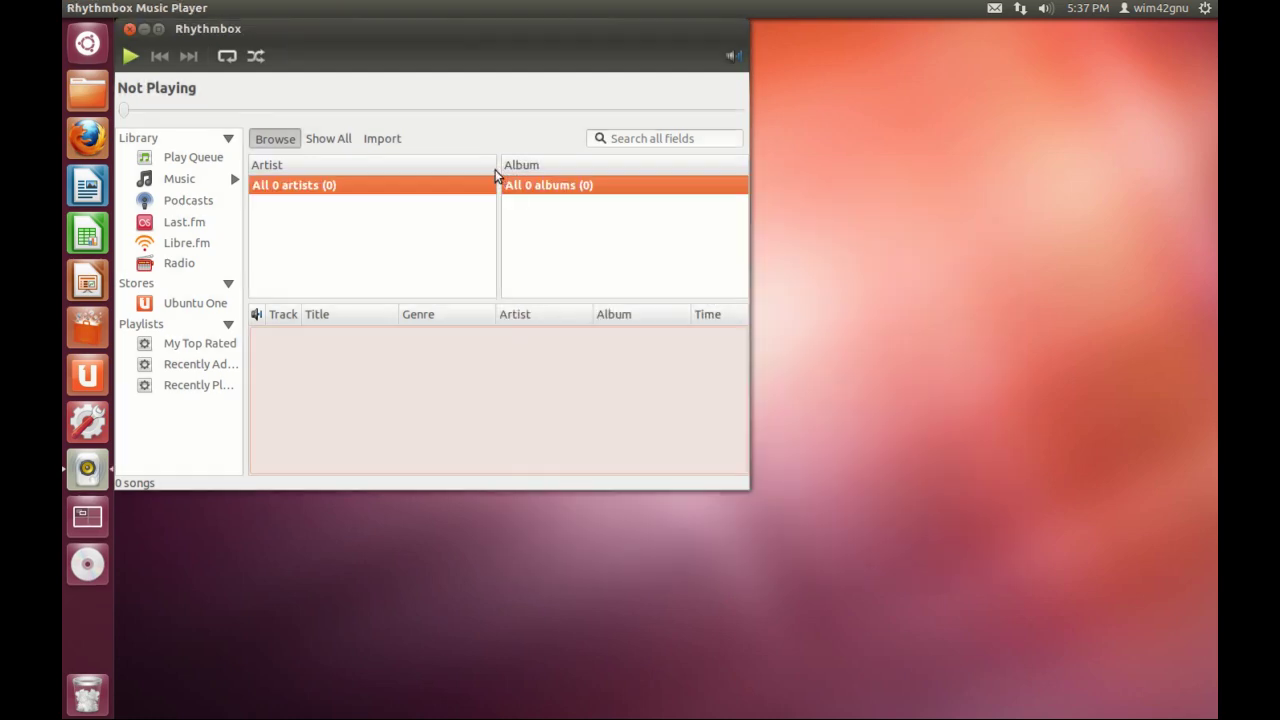
Move the Rhythmbox window toward the middle of the screen and close it.
drag(429, 28, 575, 98)
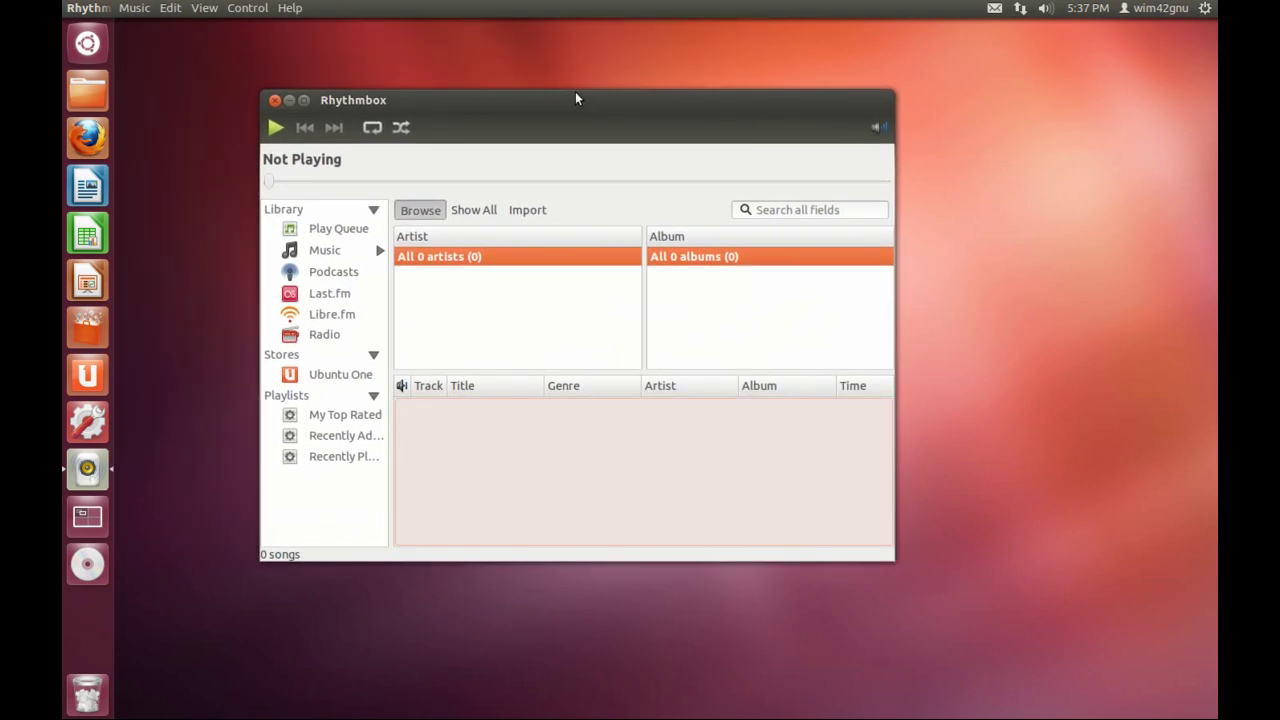
click(275, 101)
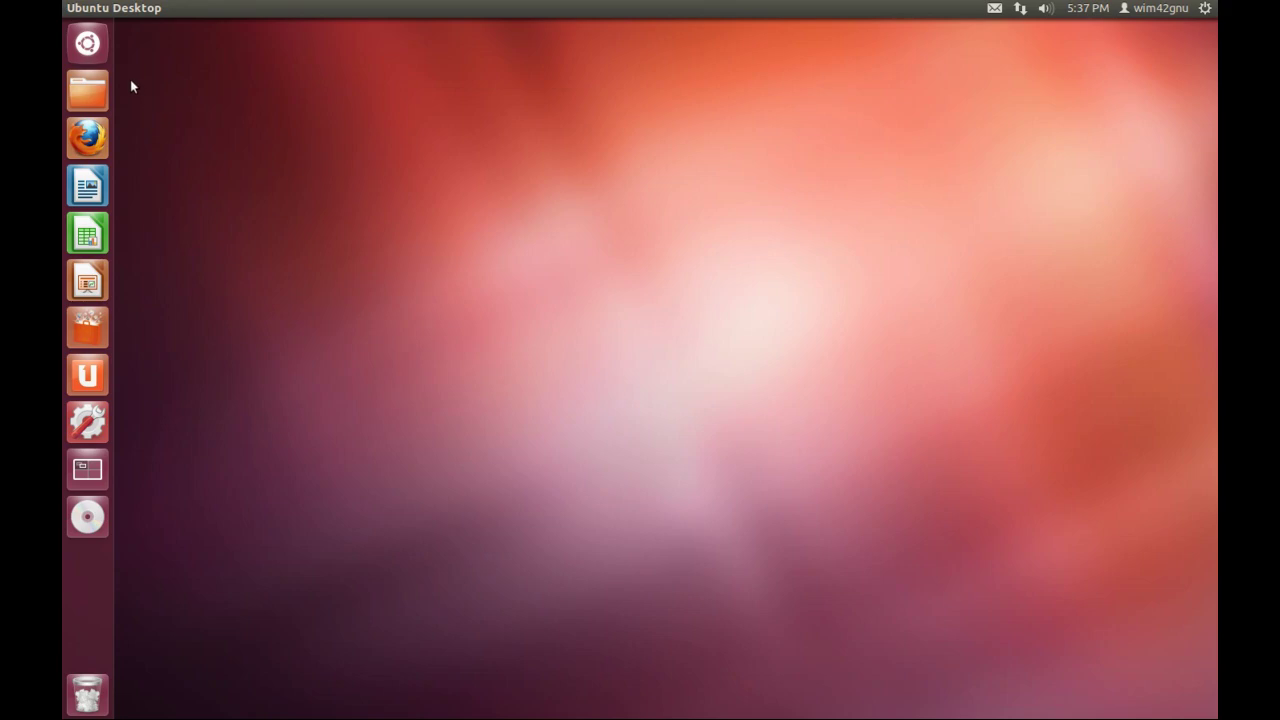
View the desktop's context options, including those for creating a new document, and dismiss them.
right_click(217, 84)
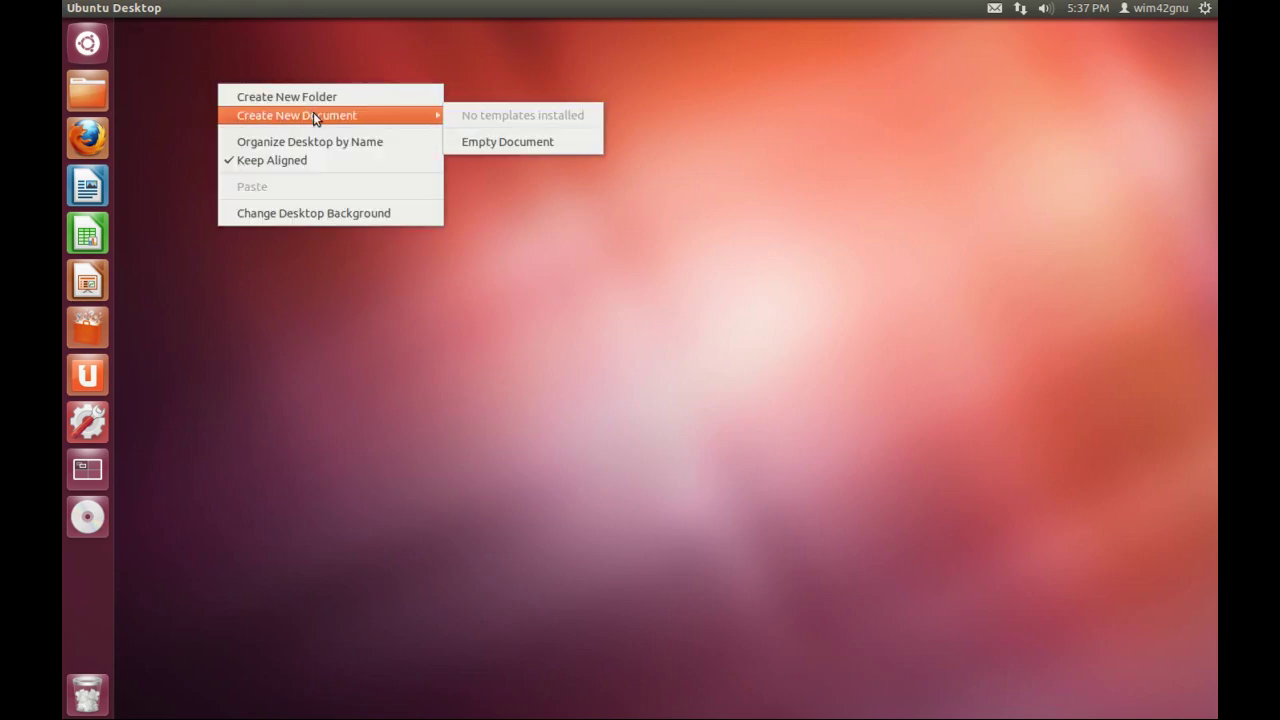
click(650, 80)
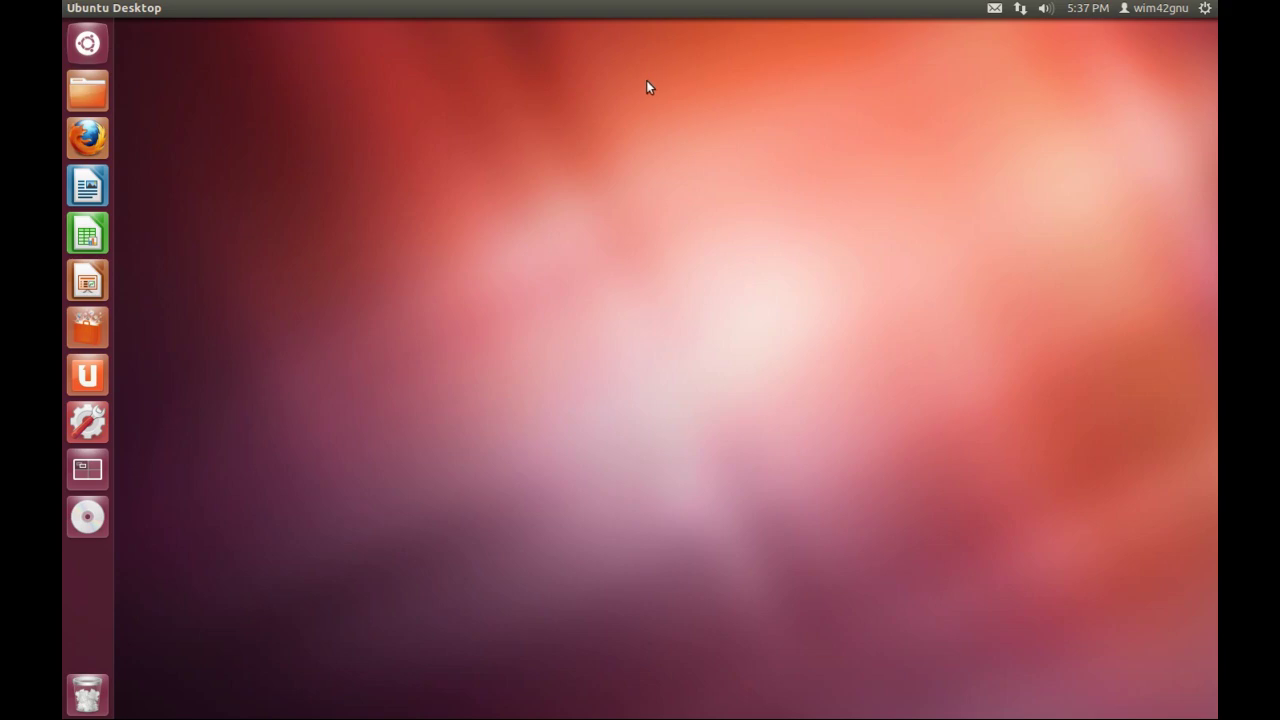
Display the Dash's application collection and expand its result filters.
click(90, 48)
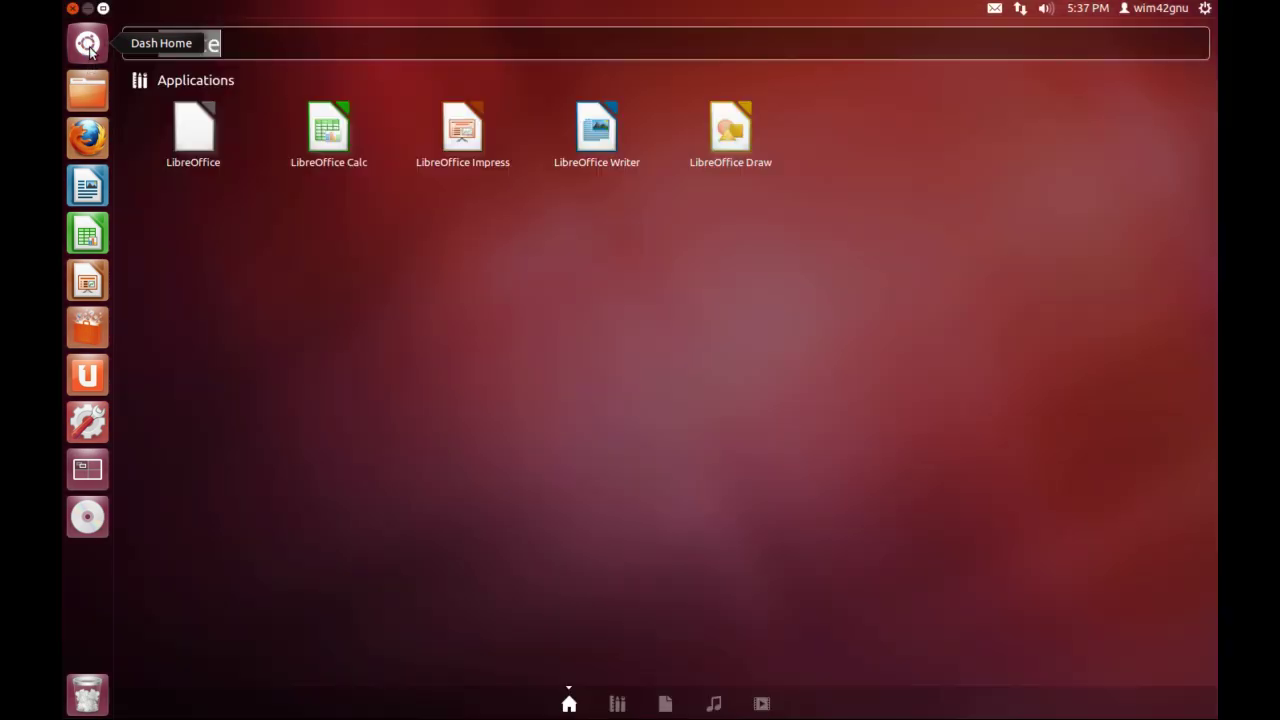
click(617, 700)
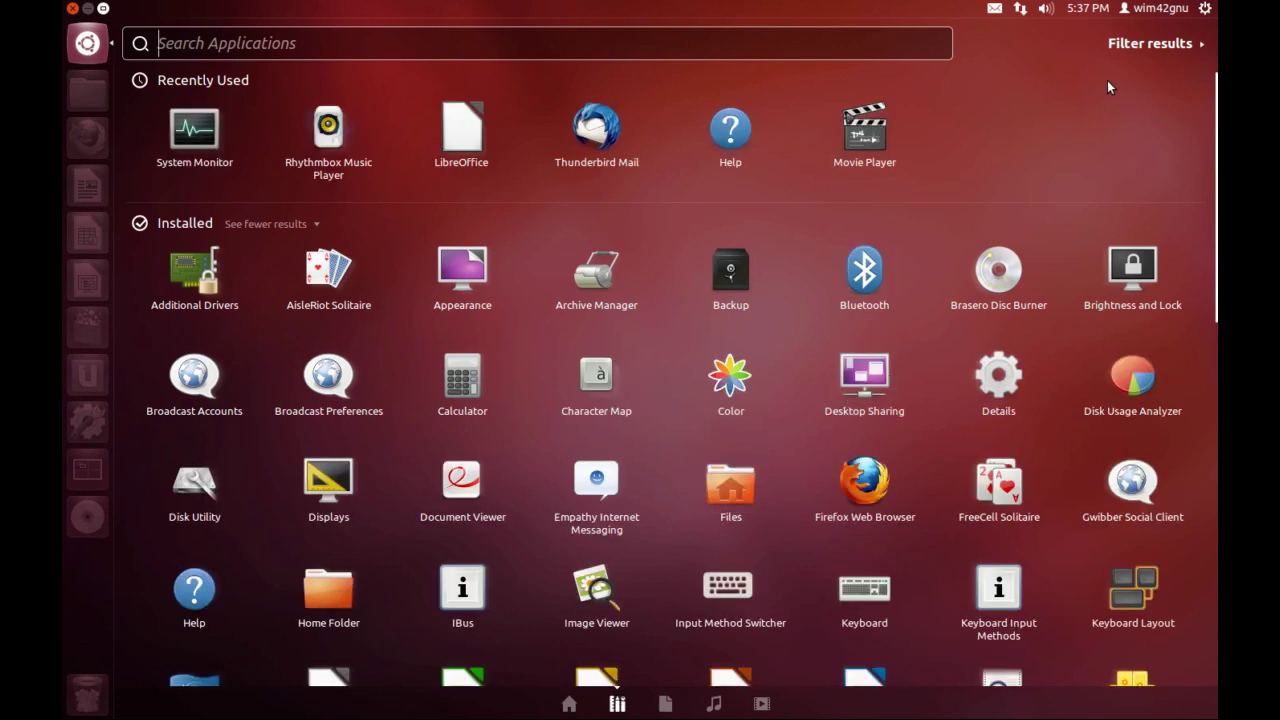
click(1150, 48)
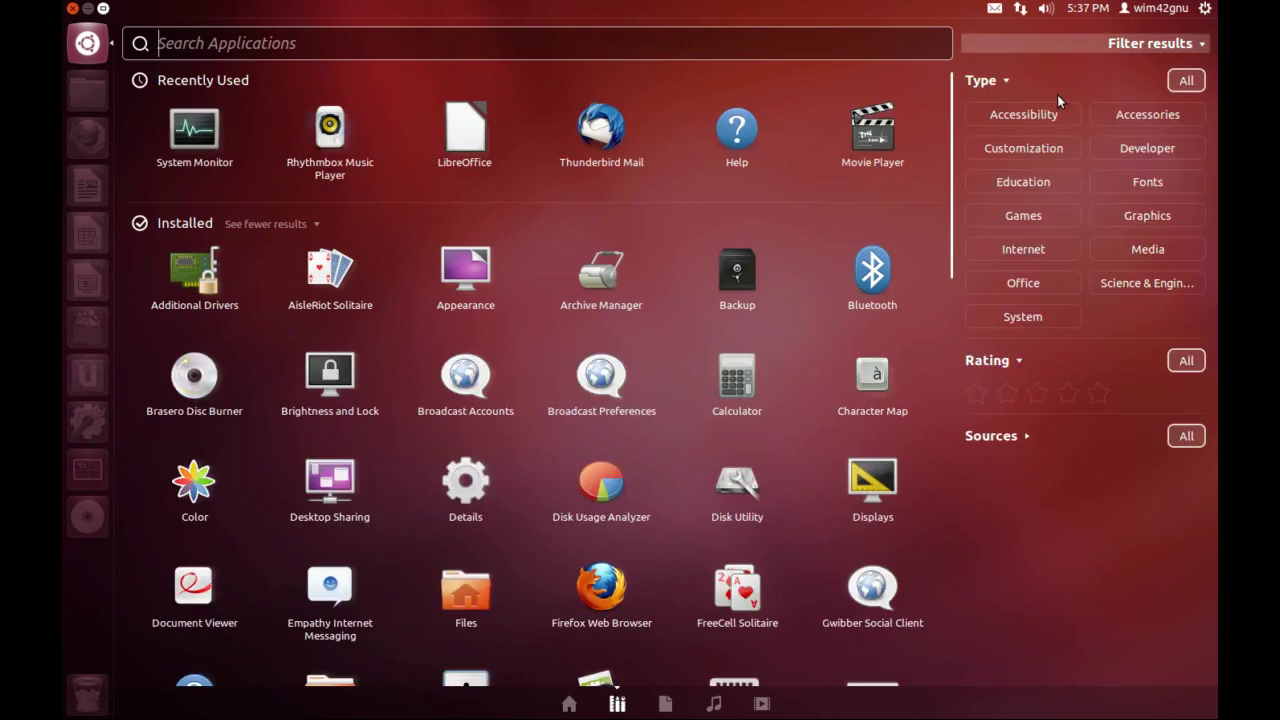
Filter the applications by the Accessibility, Accessories, Customization, Education, Developer and Fonts types.
click(1033, 120)
click(1140, 115)
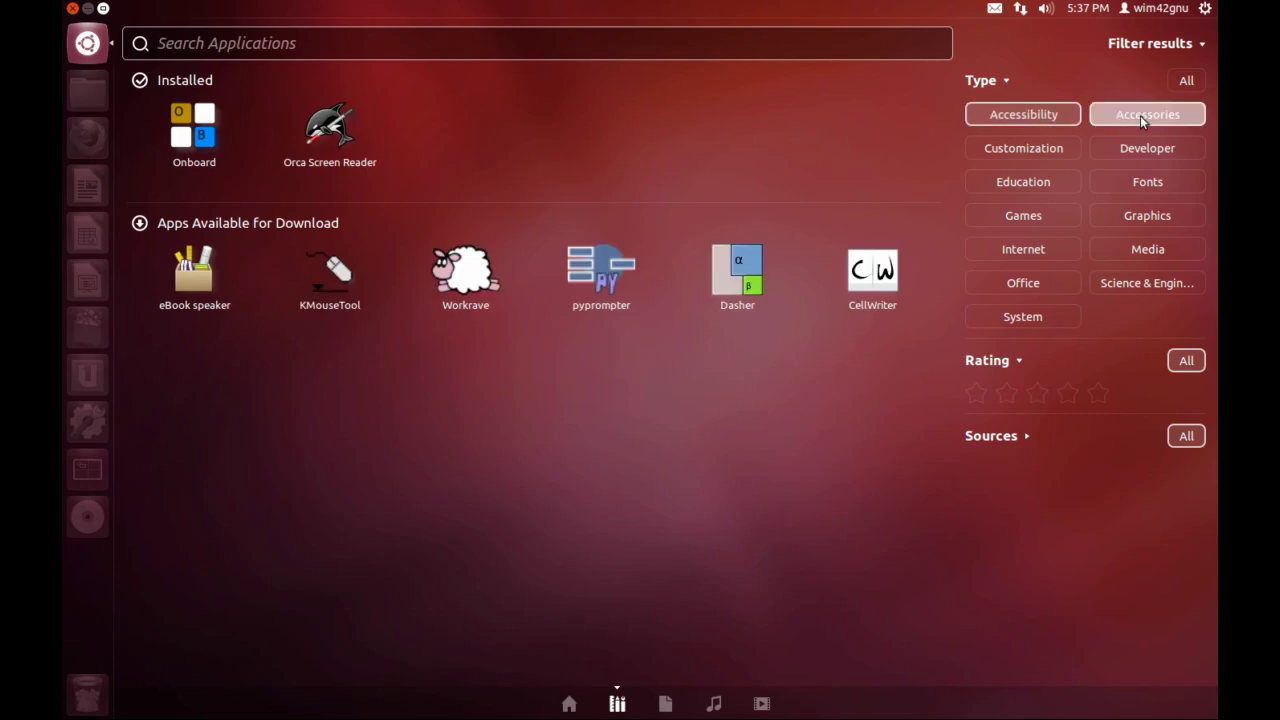
click(1055, 148)
click(1033, 182)
click(1141, 150)
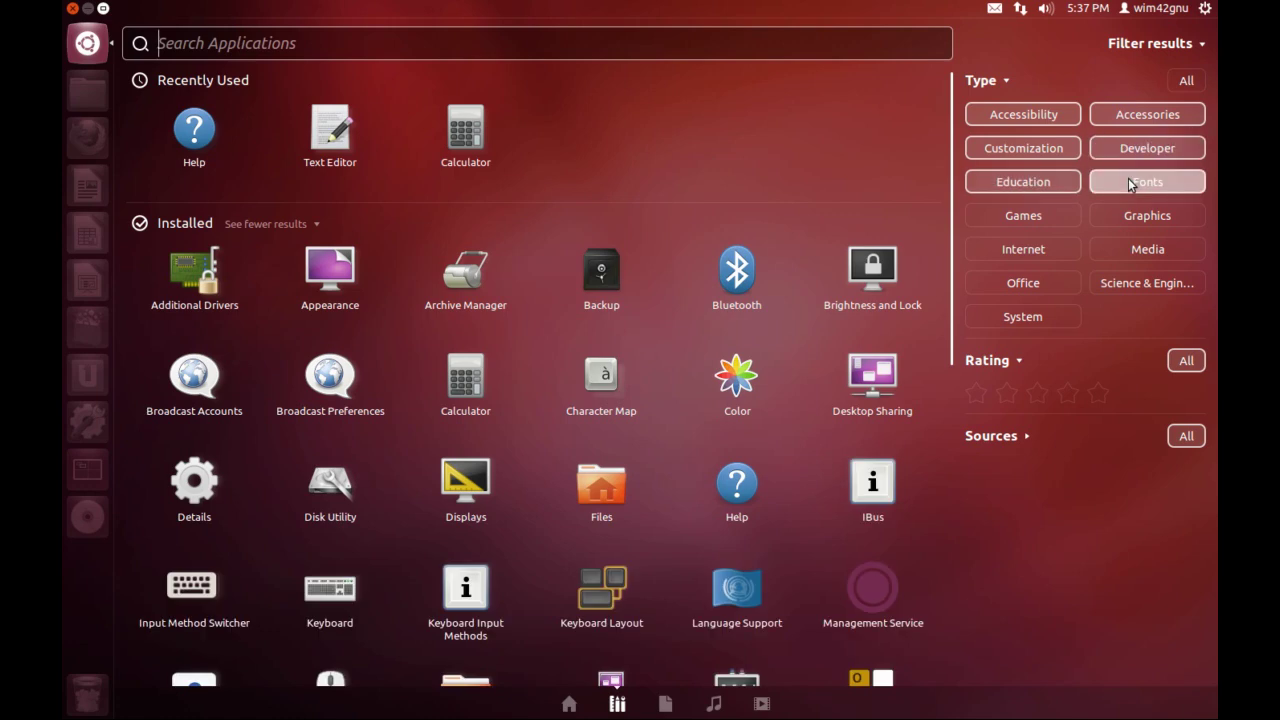
Clear the Education, Developer, Customization, Accessibility, Accessories and Fonts filters from the application results.
click(1044, 183)
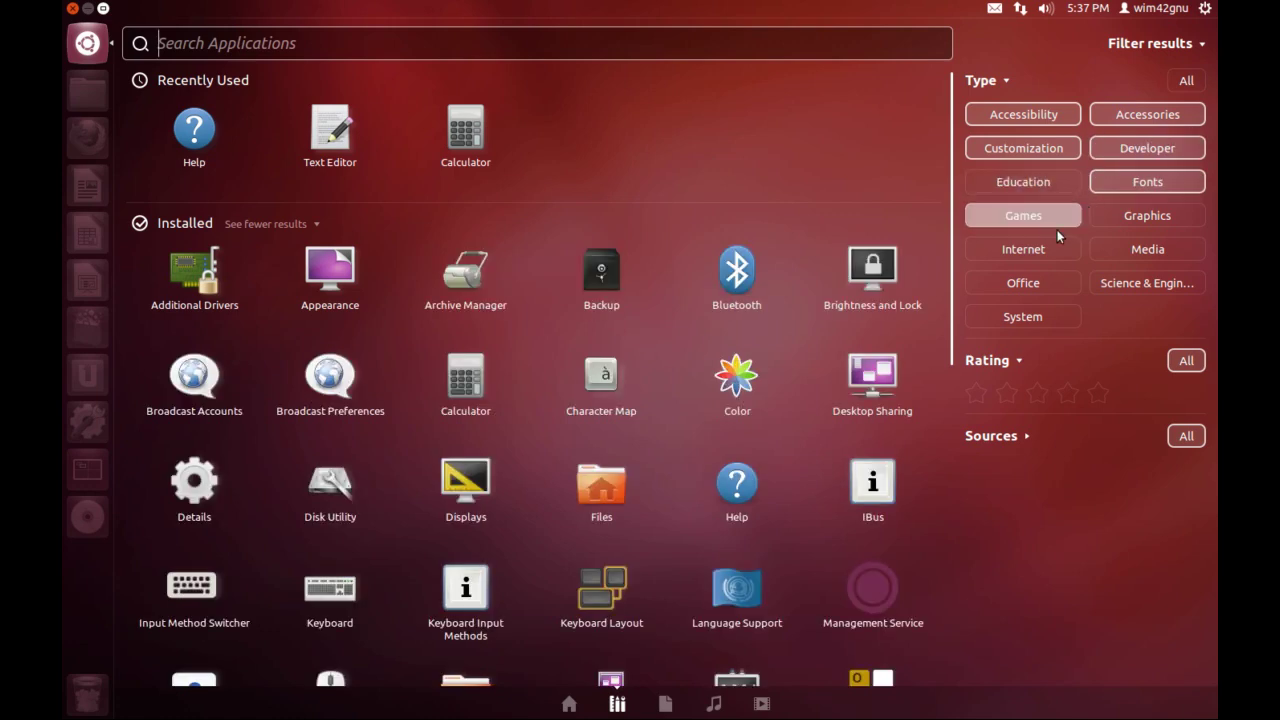
click(1125, 150)
click(1034, 148)
click(1032, 115)
click(1096, 117)
click(1130, 185)
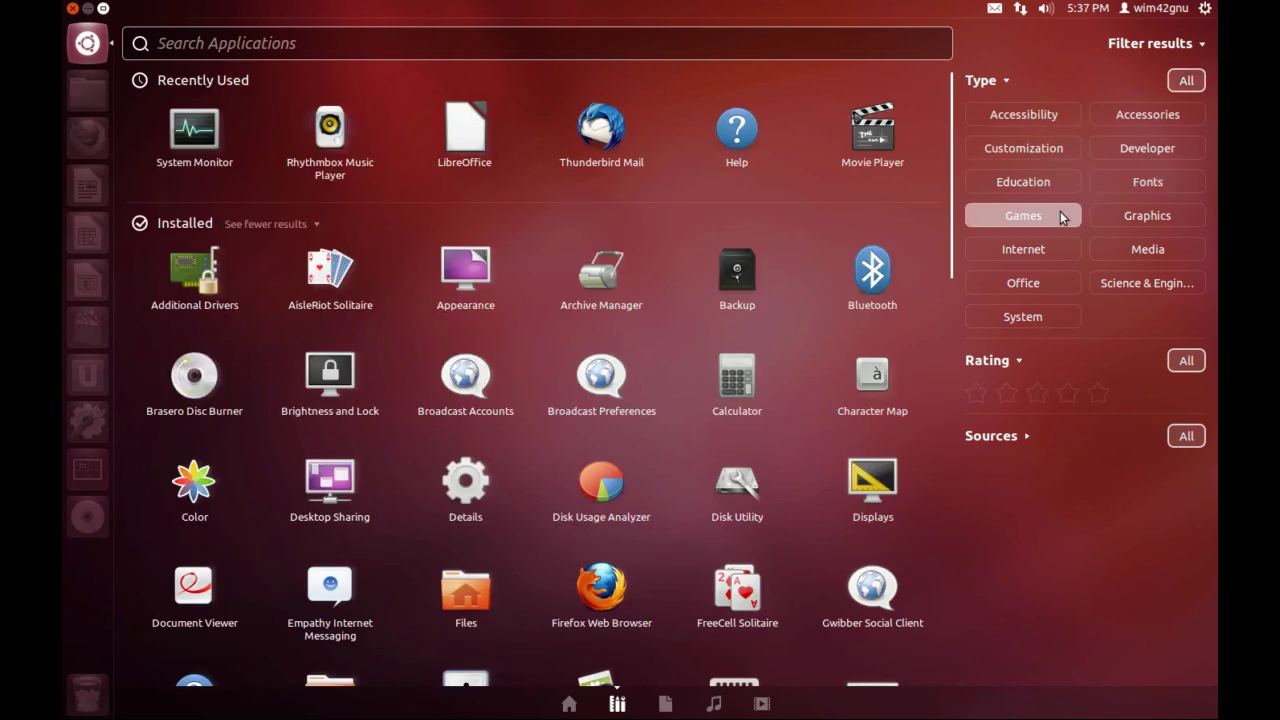
Try the Games, Graphics, Media and Internet type filters on the applications, leaving only Media active.
click(1040, 219)
click(1035, 220)
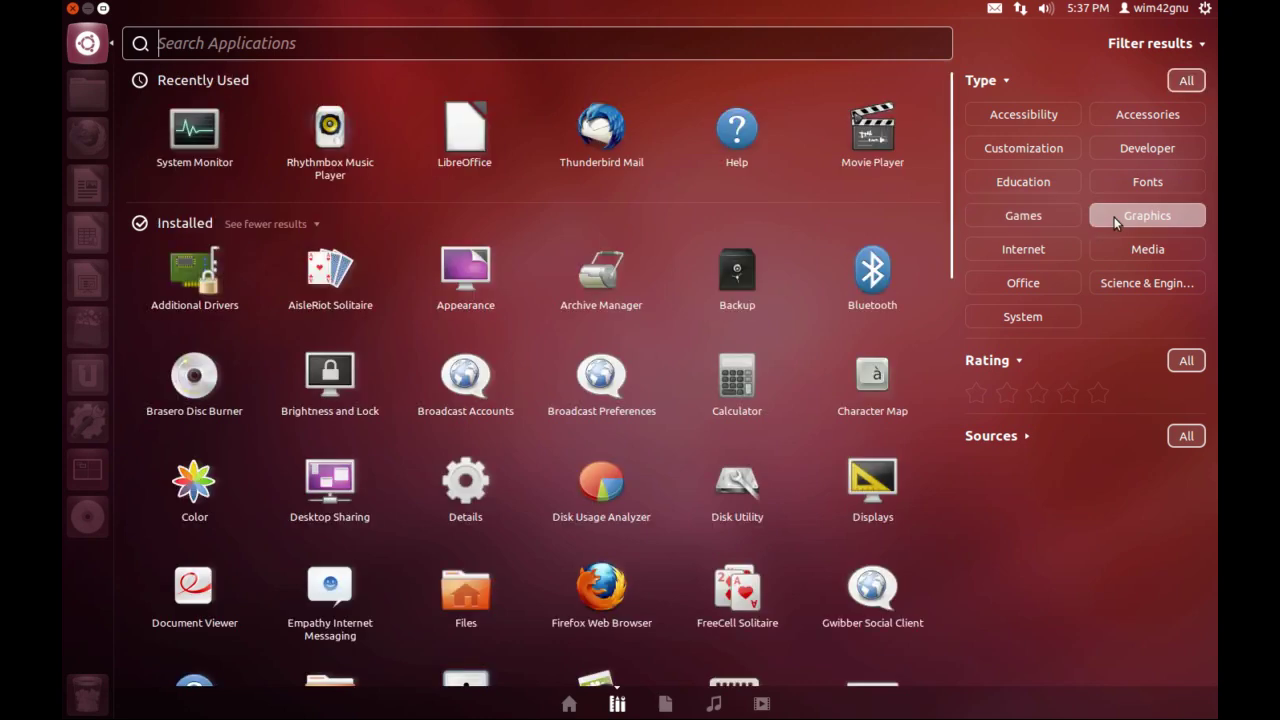
click(1115, 218)
click(1112, 241)
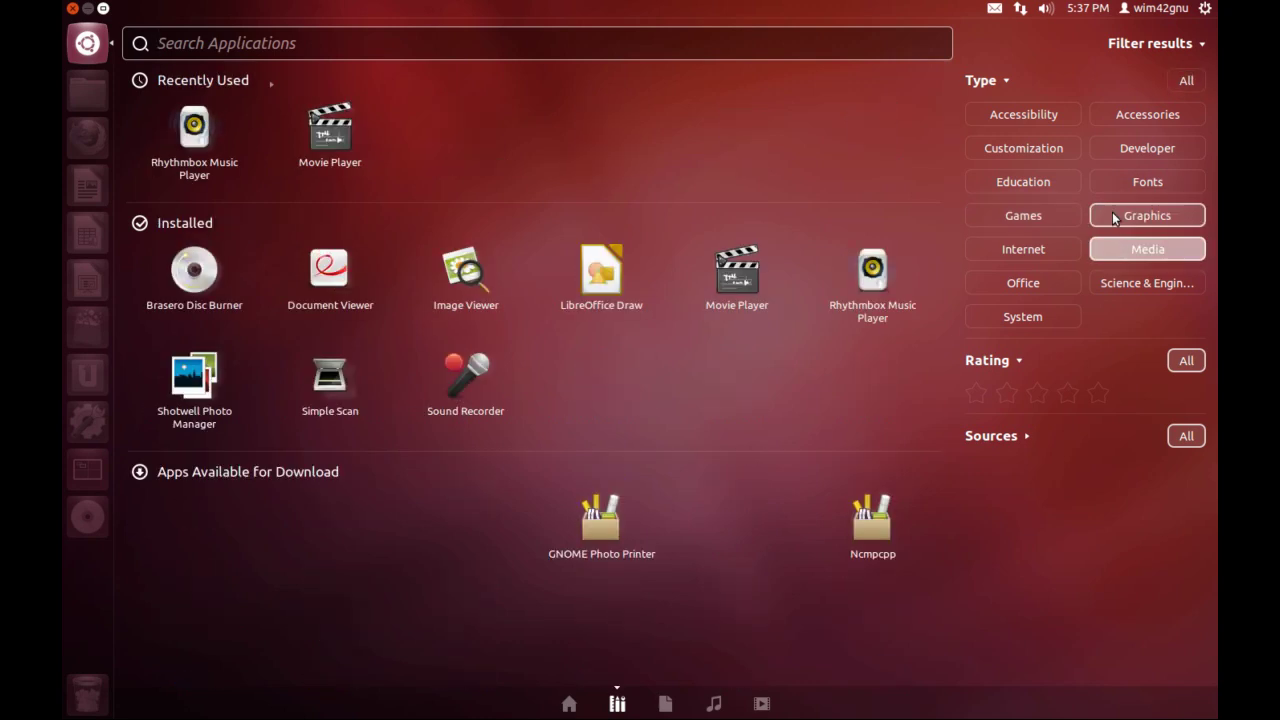
click(1117, 217)
click(1022, 250)
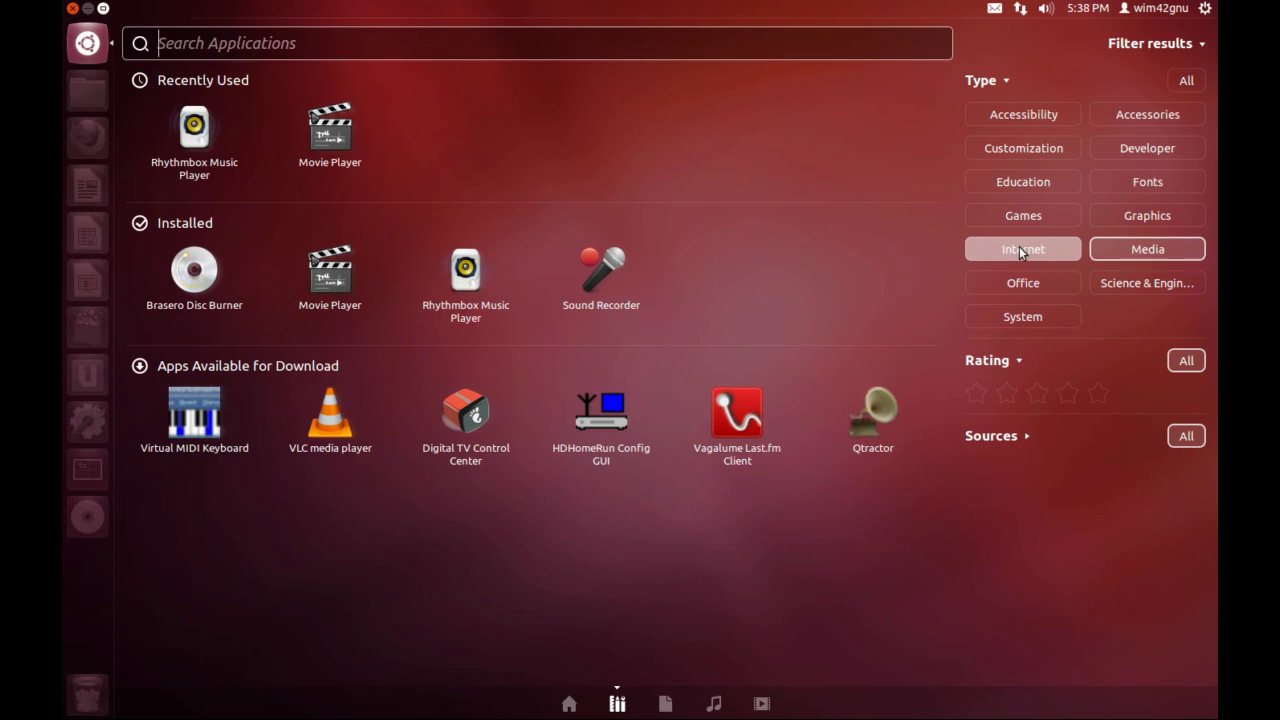
click(1022, 252)
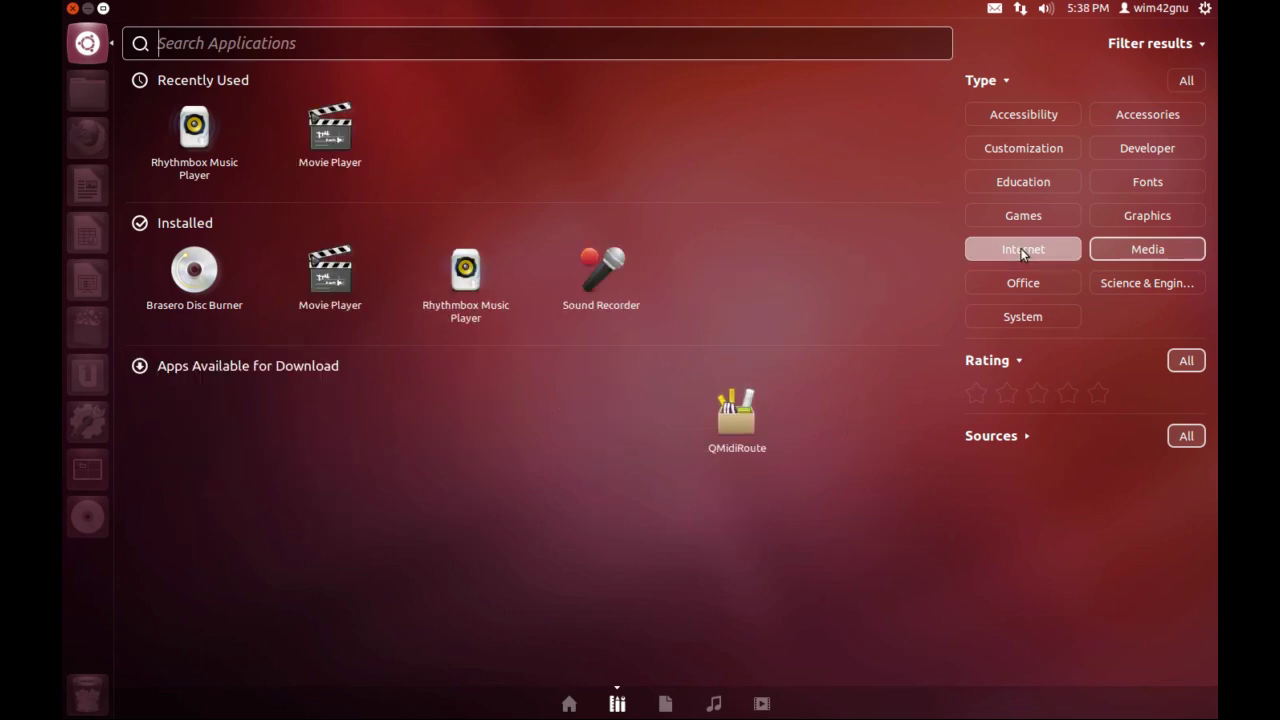
Try the Office, Science & Engineering and System type filters, and clear every type filter including Media.
click(1022, 284)
click(1022, 284)
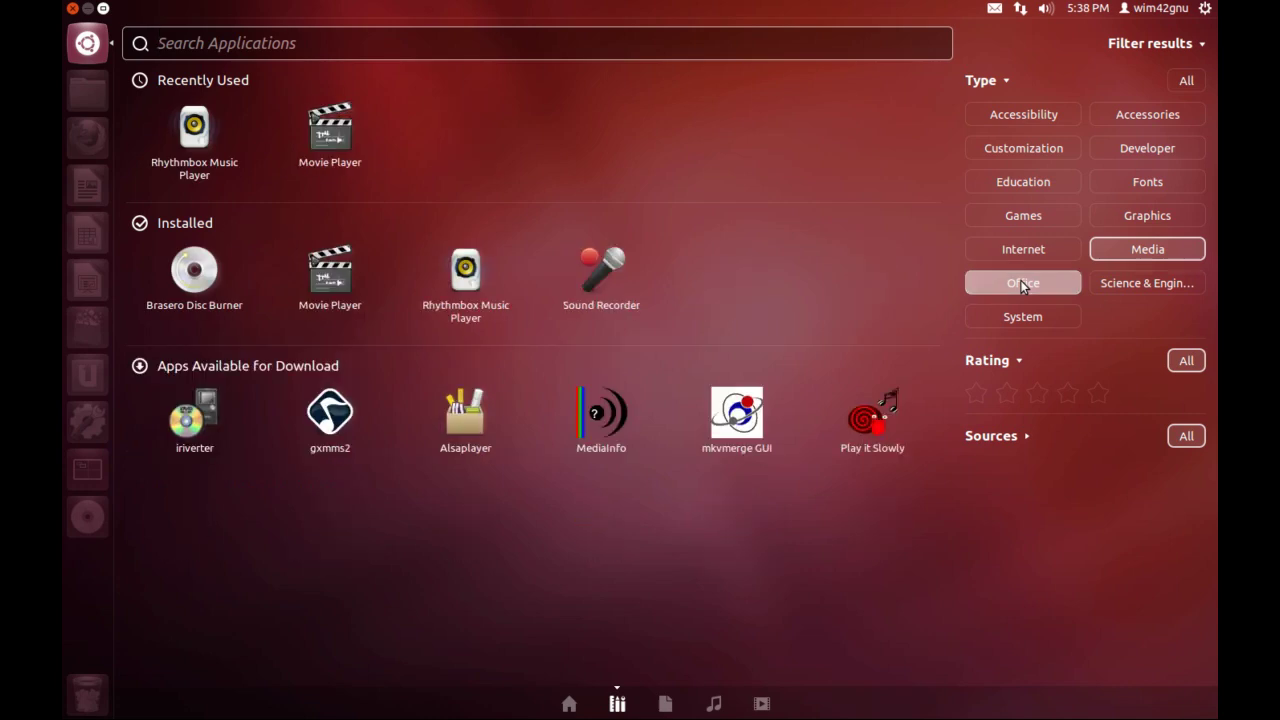
click(1118, 249)
click(1118, 284)
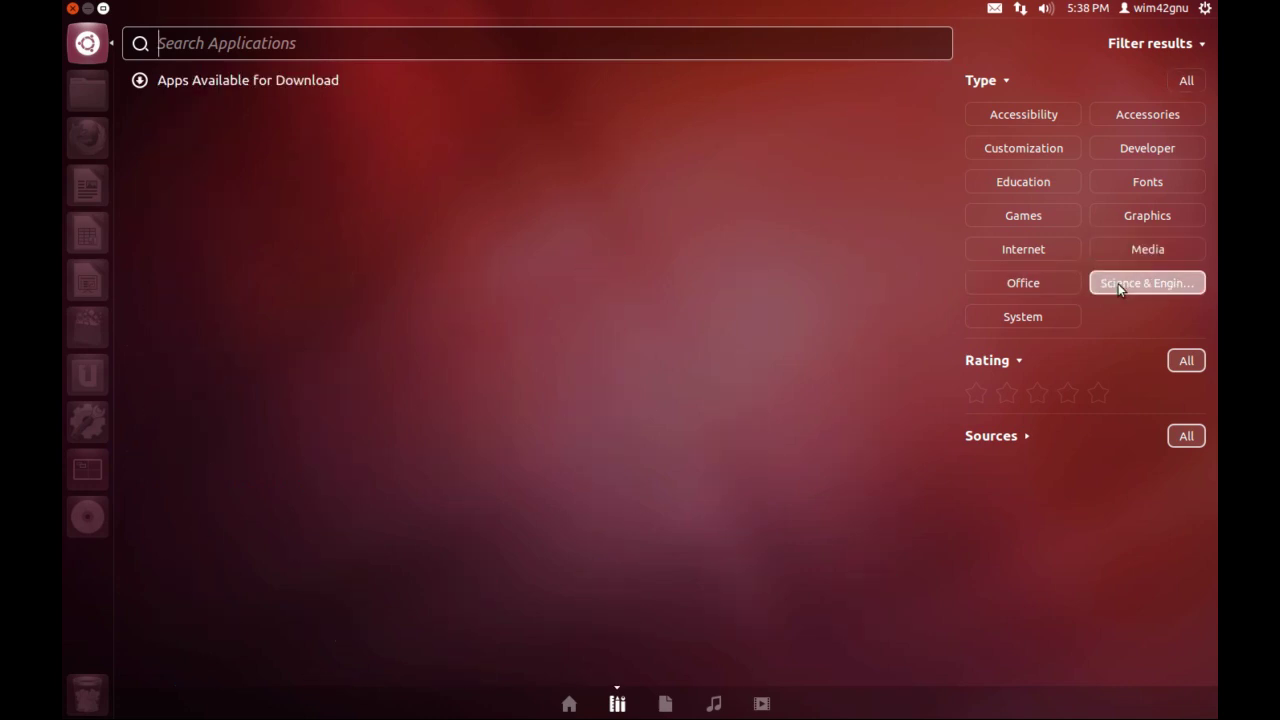
click(1094, 291)
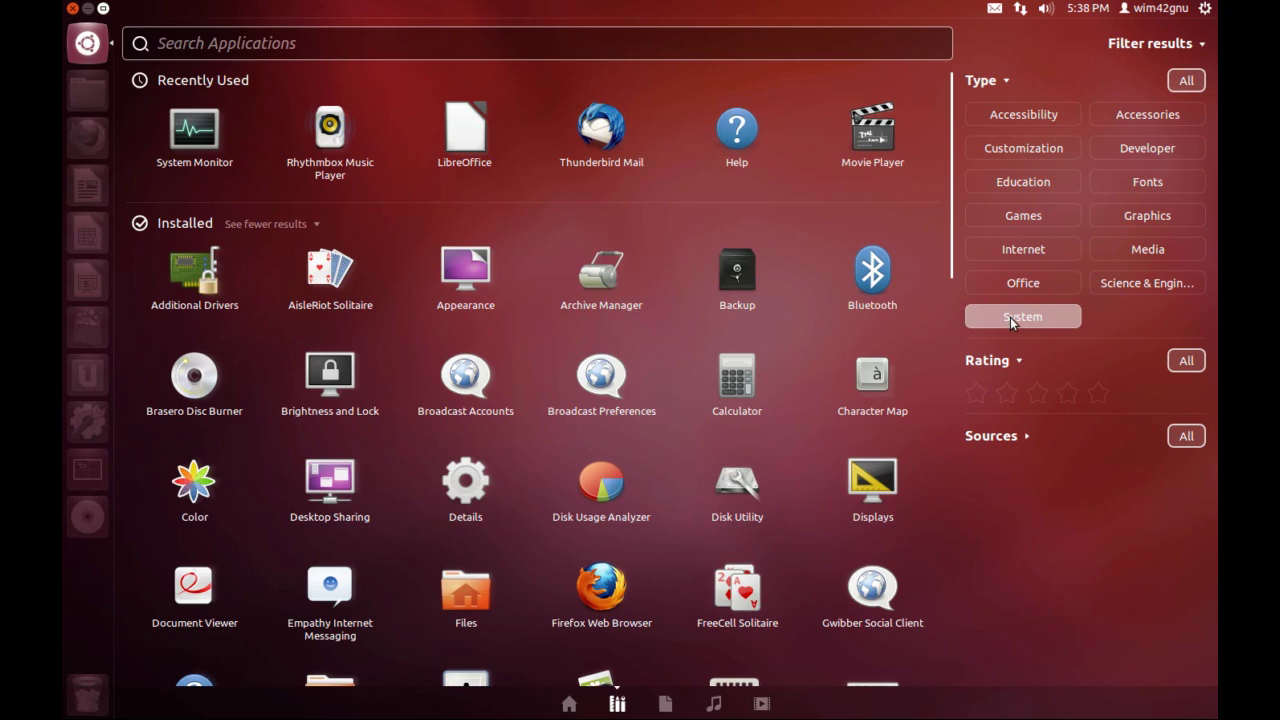
click(1011, 320)
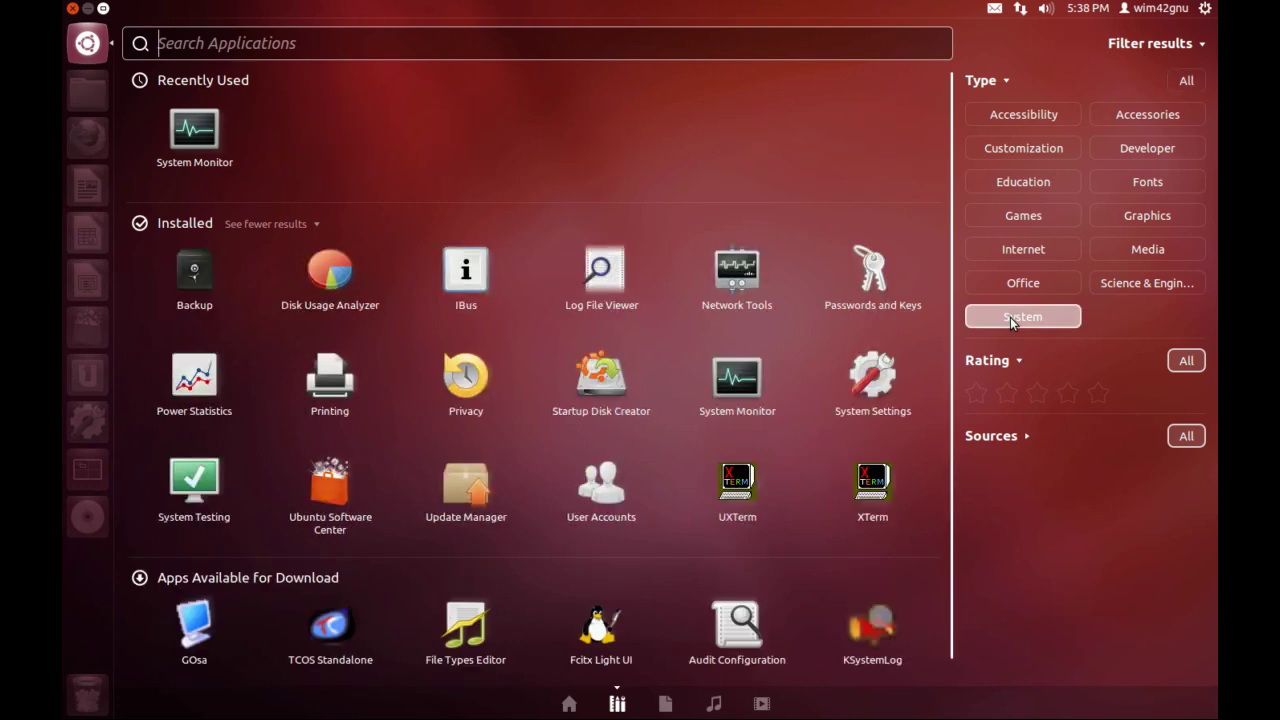
click(1011, 320)
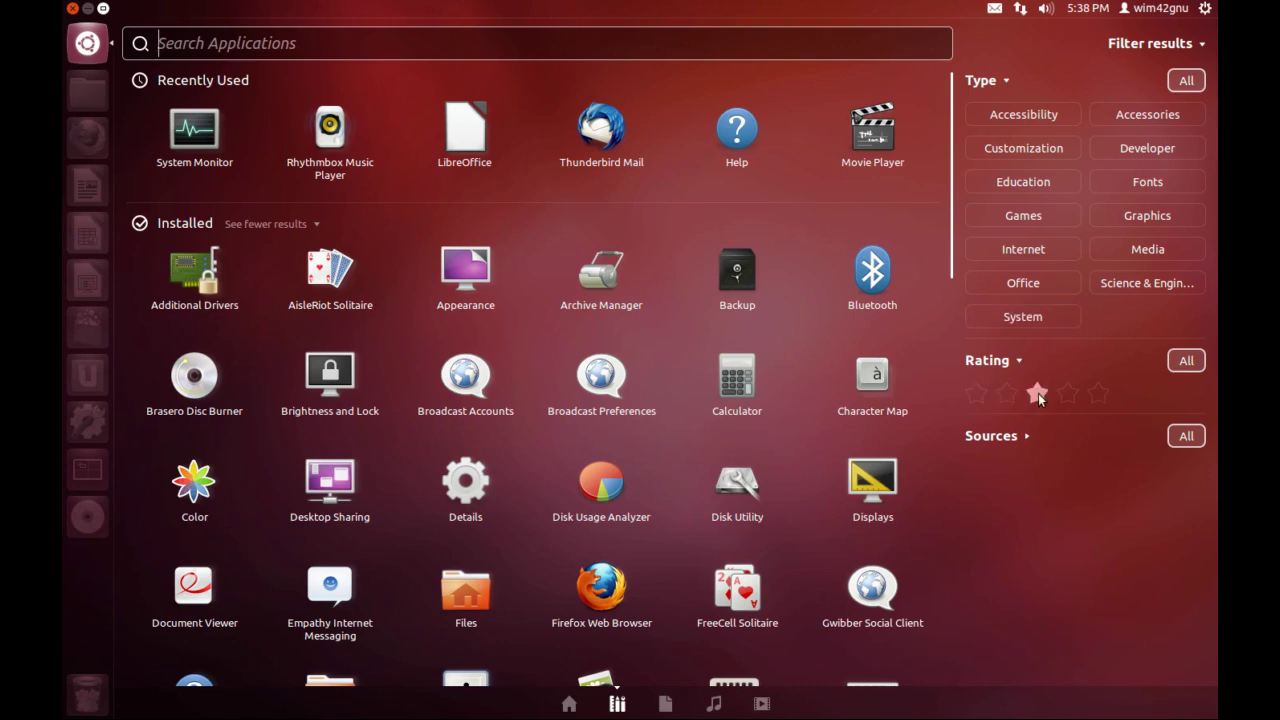
Collapse the result filters and place the cursor in the application search field.
click(1004, 435)
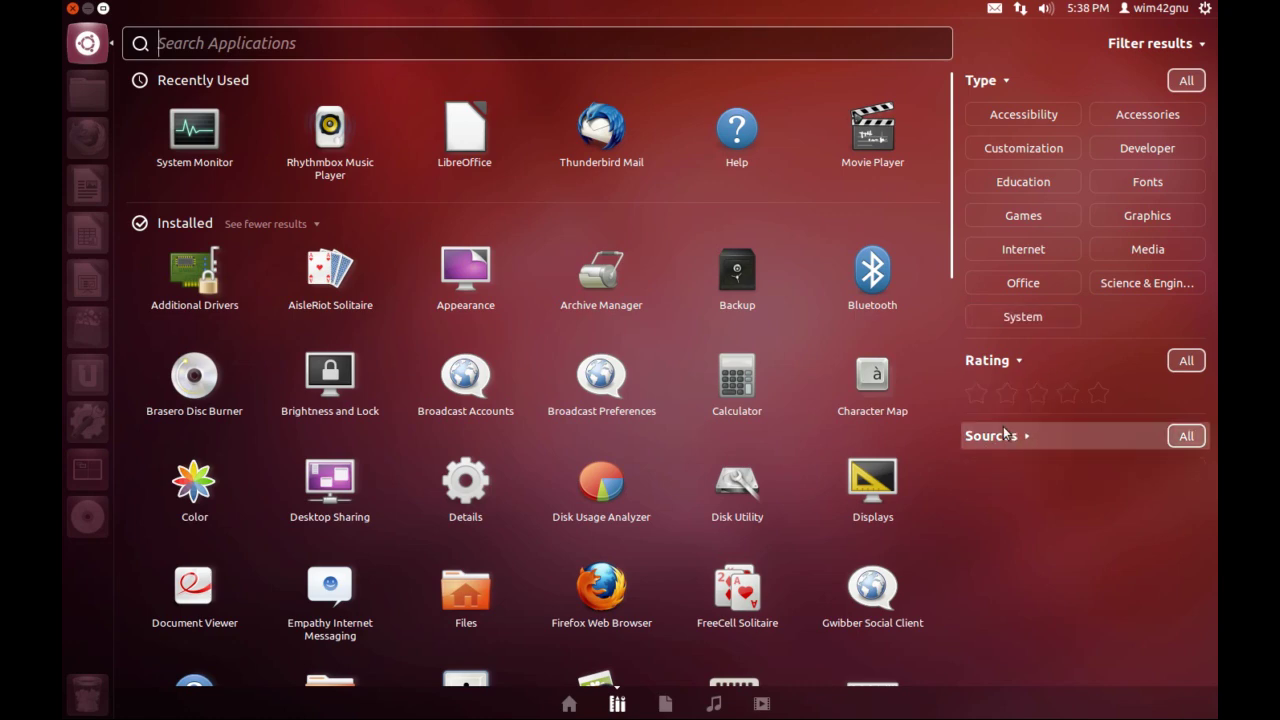
click(1190, 44)
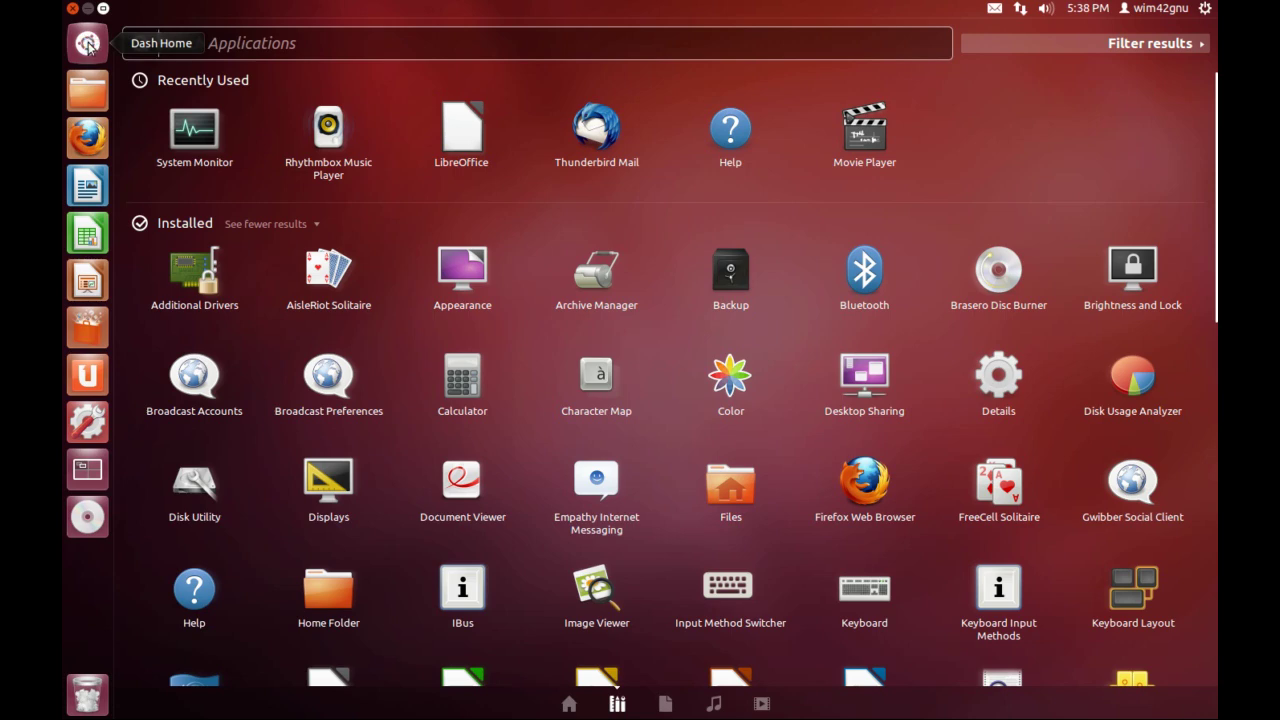
click(258, 44)
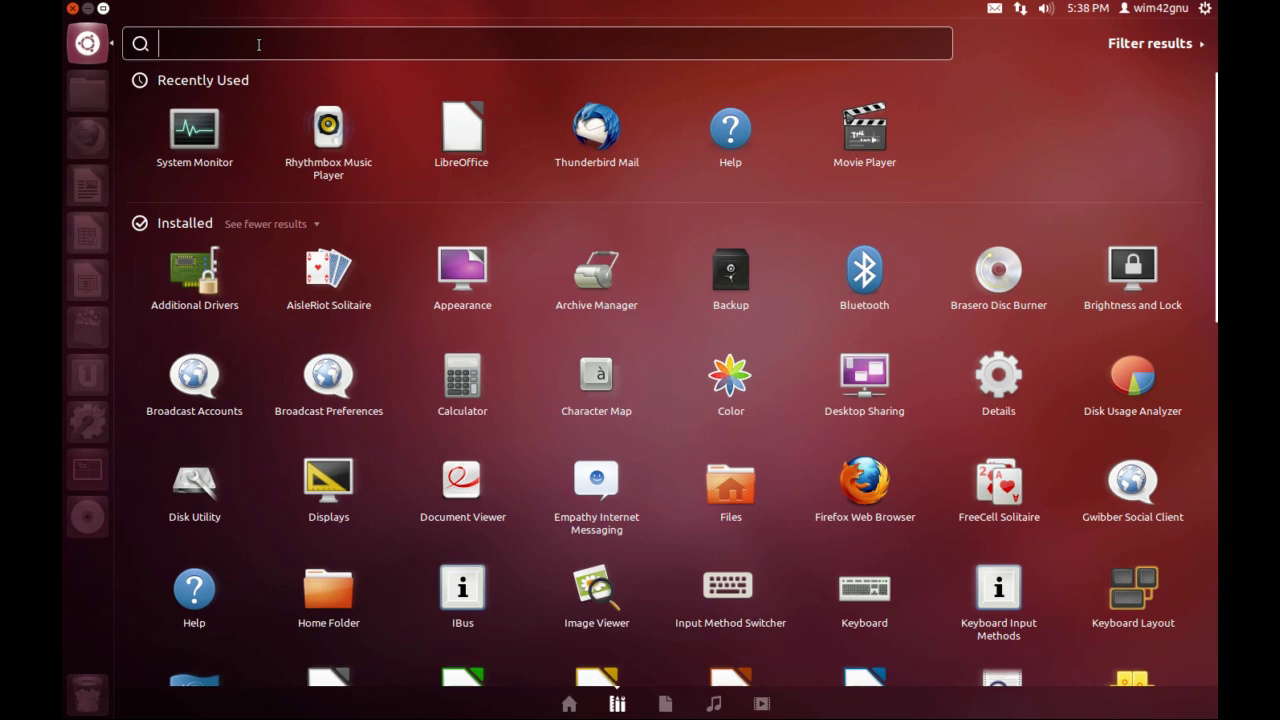
Bring up the confirmation dialog for shutting down the computer.
click(1205, 8)
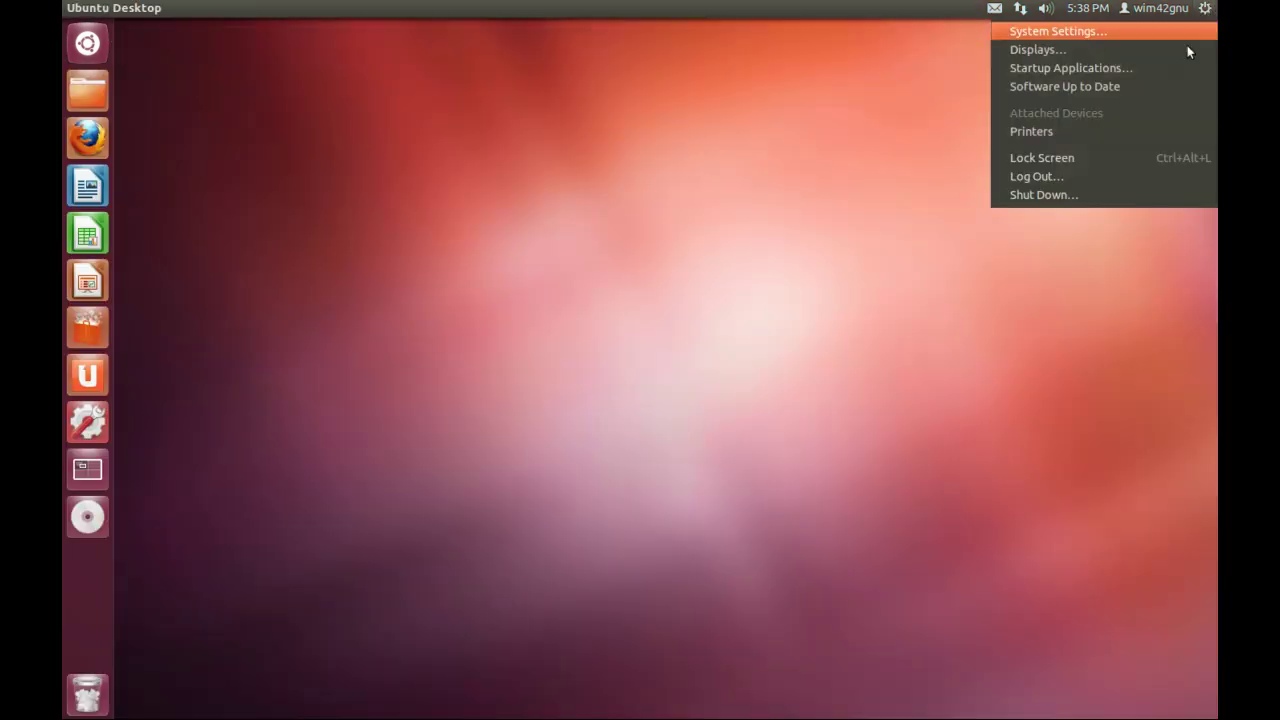
click(1096, 192)
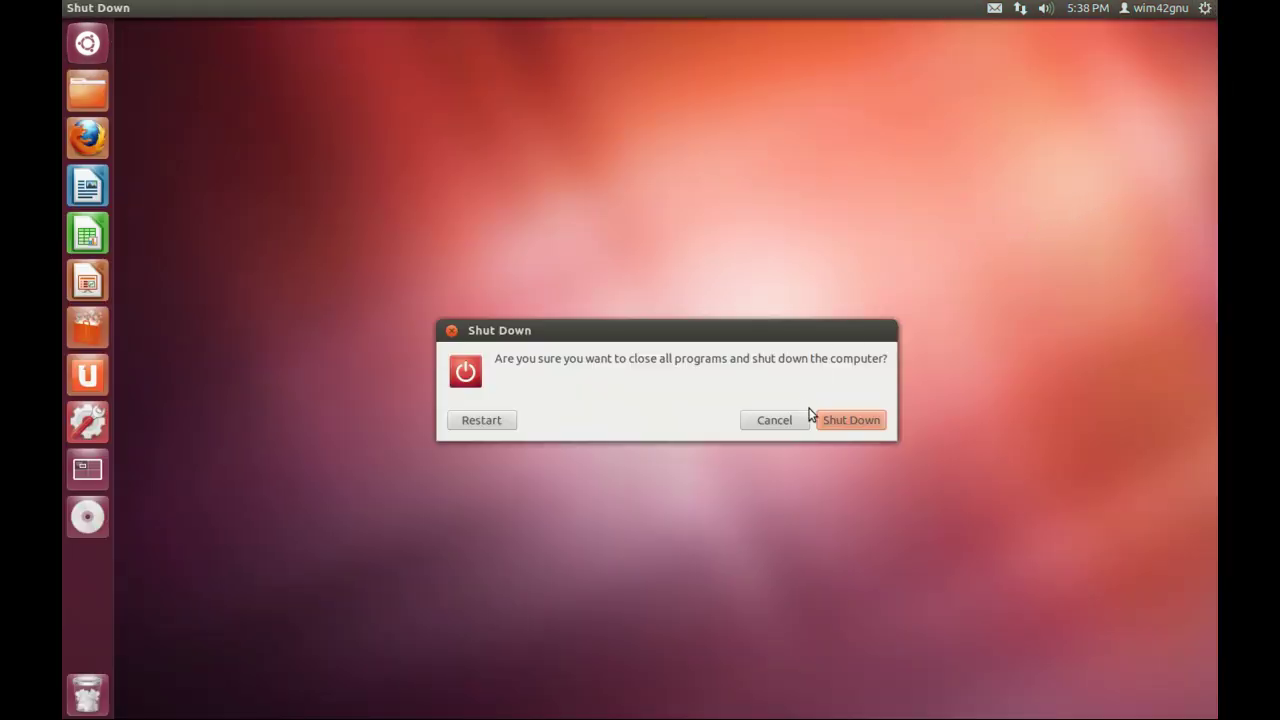